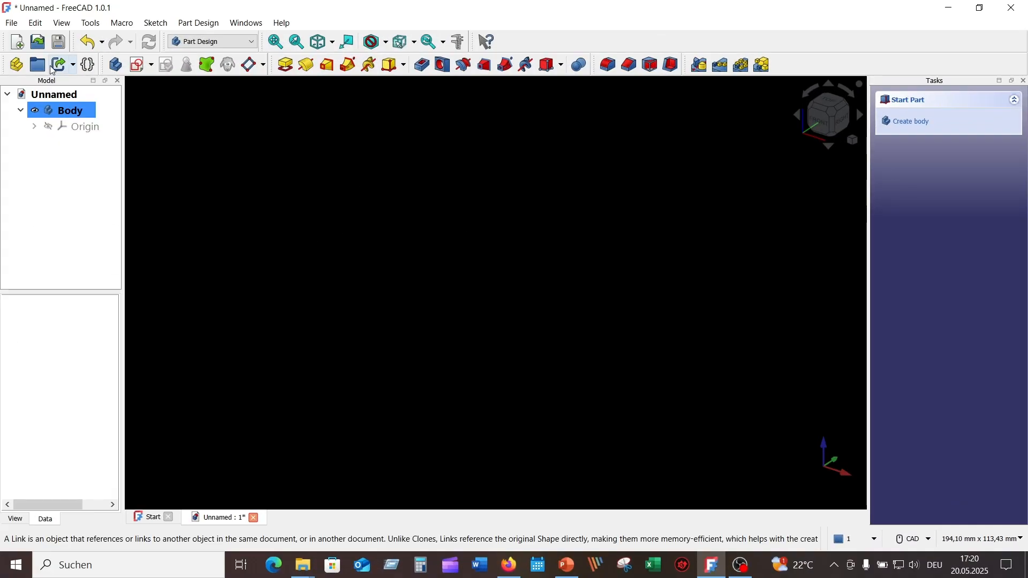
Step: Start a new sketch in the body on the XZ plane
click(138, 65)
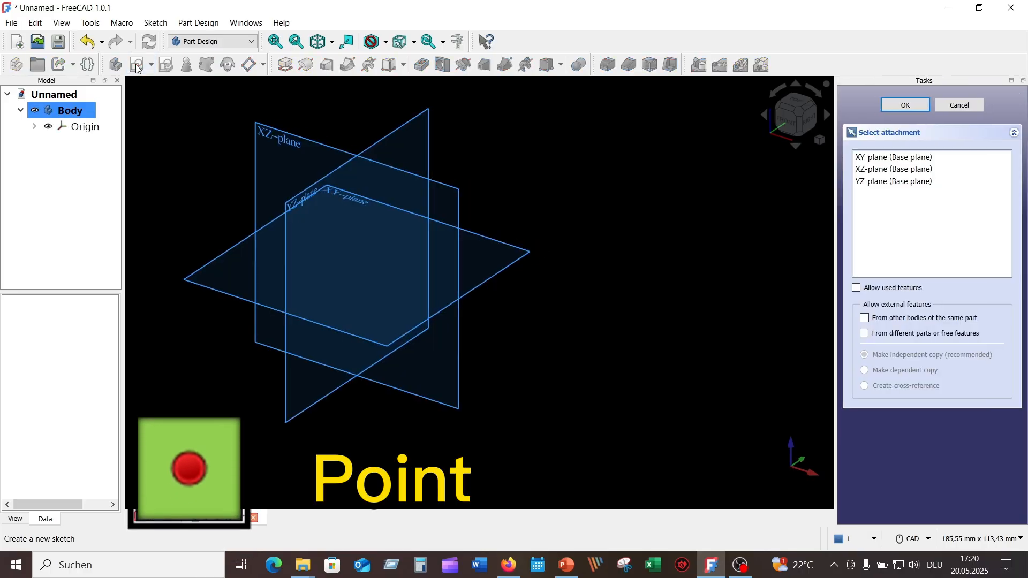
click(284, 136)
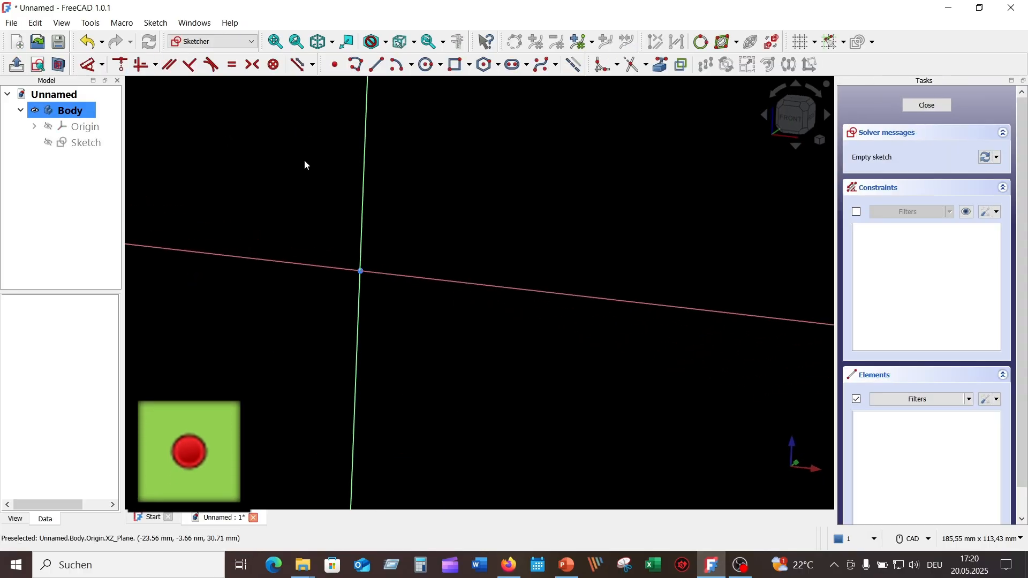
click(821, 142)
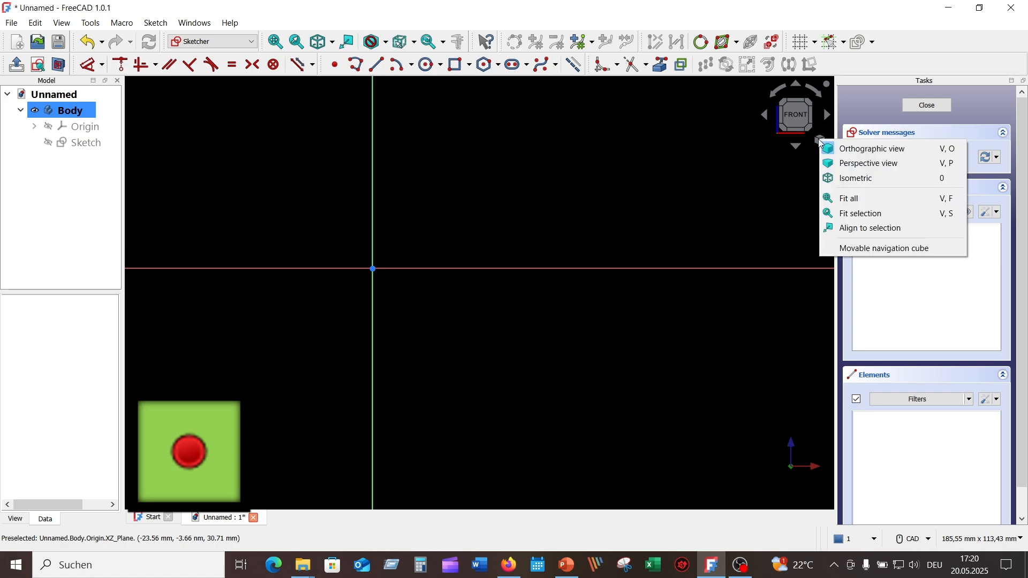
click(847, 204)
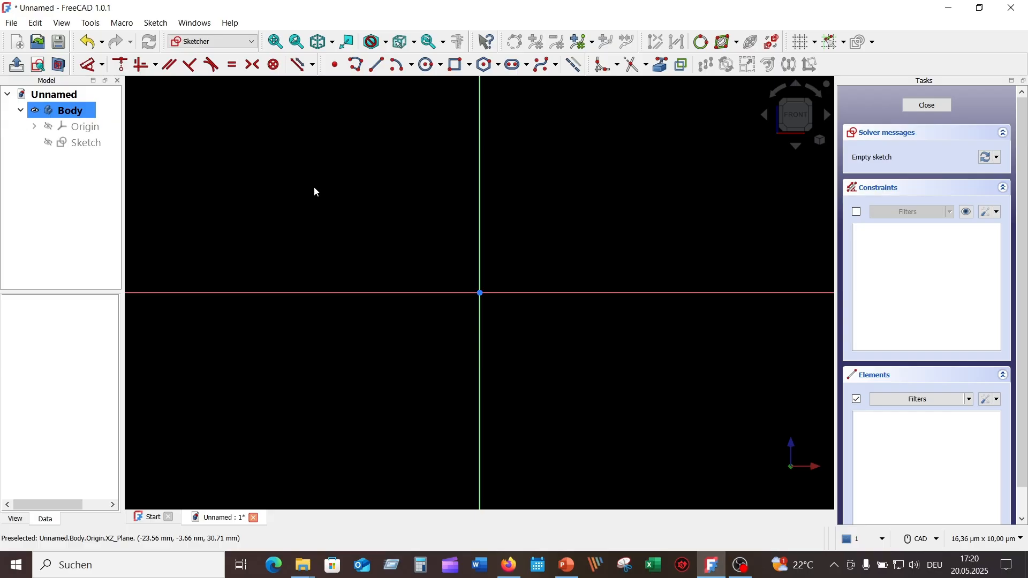
Step: Place a point in the sketch's upper-left quadrant and end the Point tool
click(335, 66)
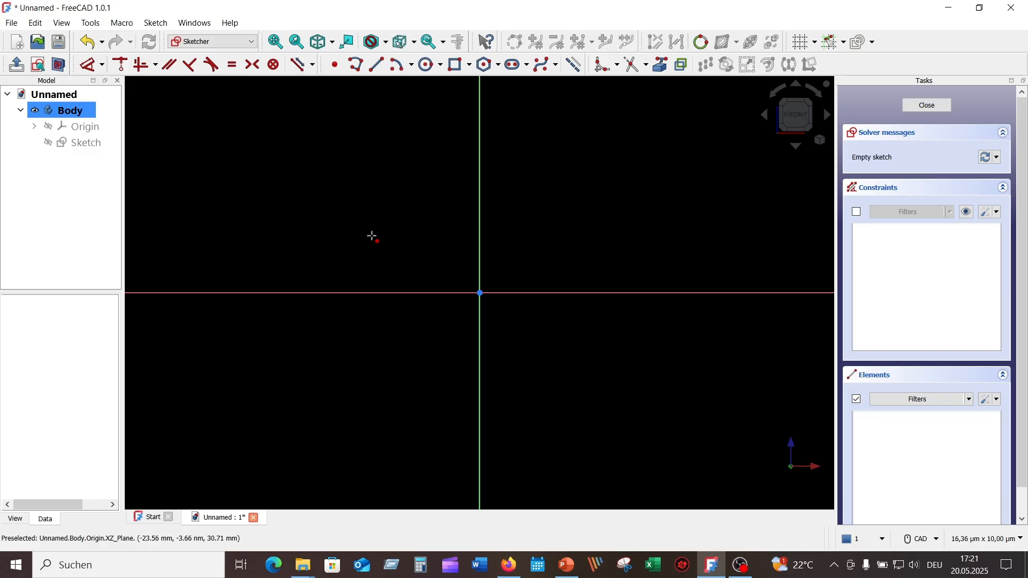
click(345, 199)
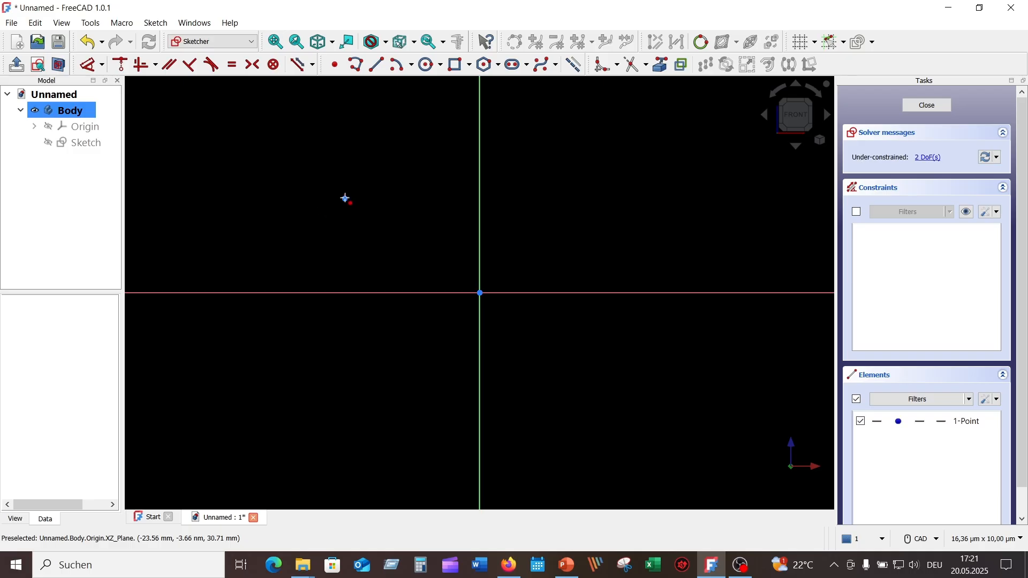
right_click(218, 219)
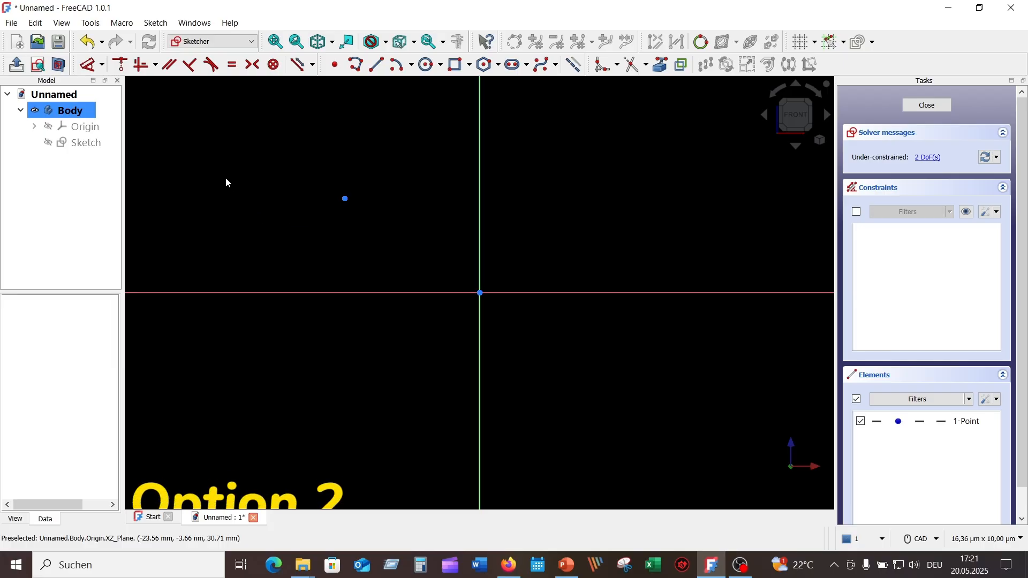
Step: Place a point in the sketch's lower-left quadrant, below the first point, and end the Point tool
click(156, 23)
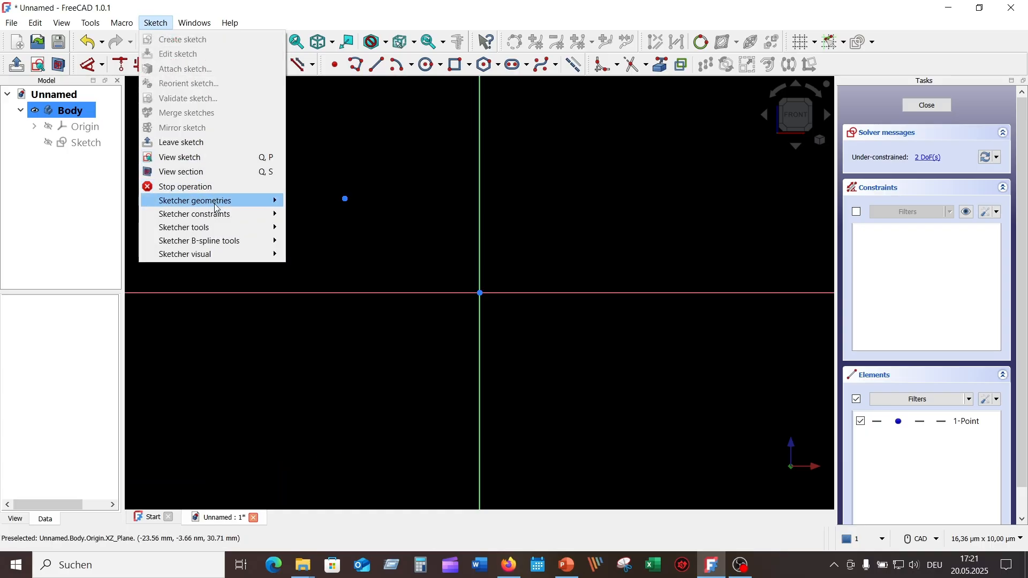
mouse_move(217, 203)
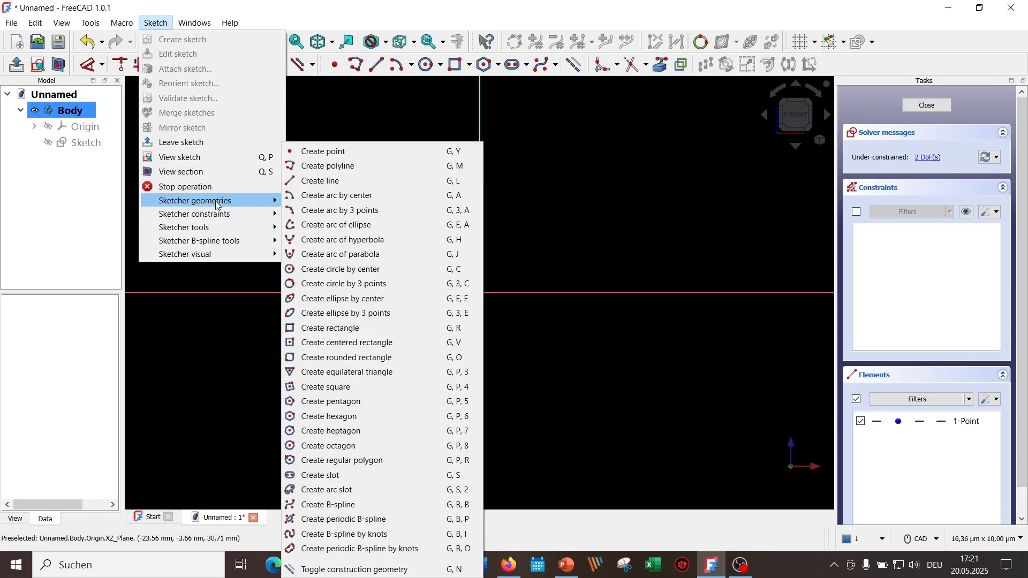
click(369, 153)
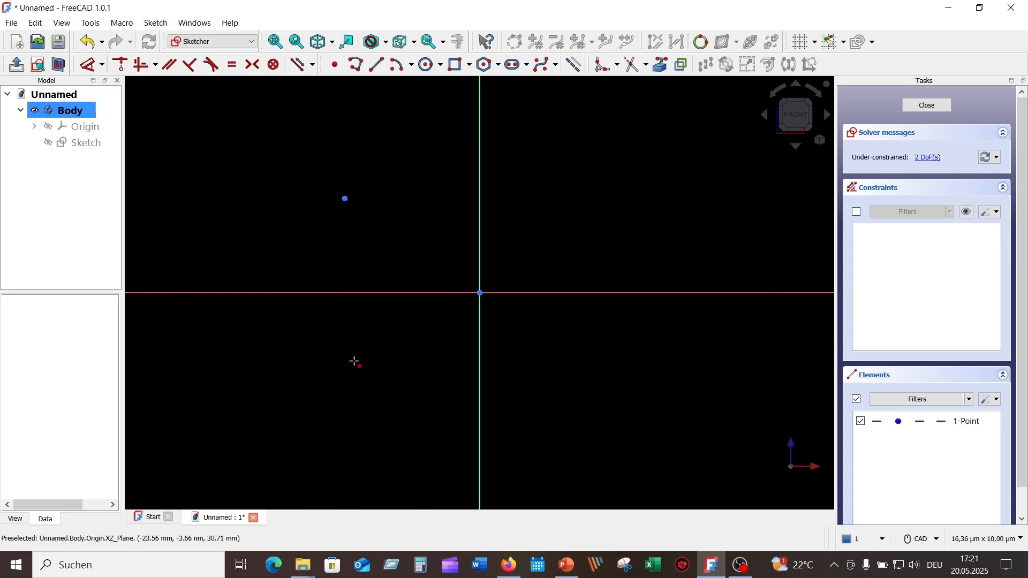
click(350, 349)
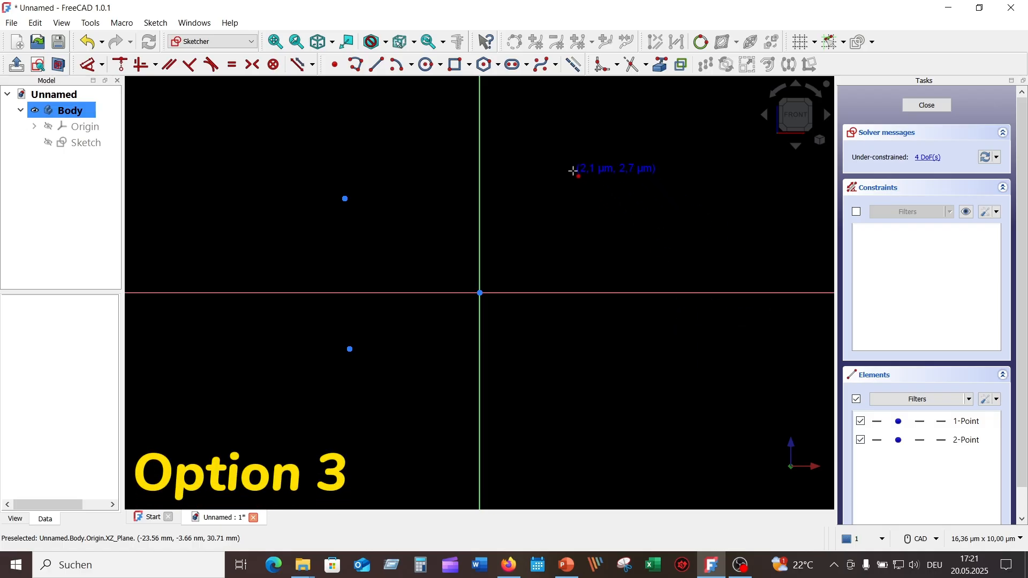
right_click(569, 171)
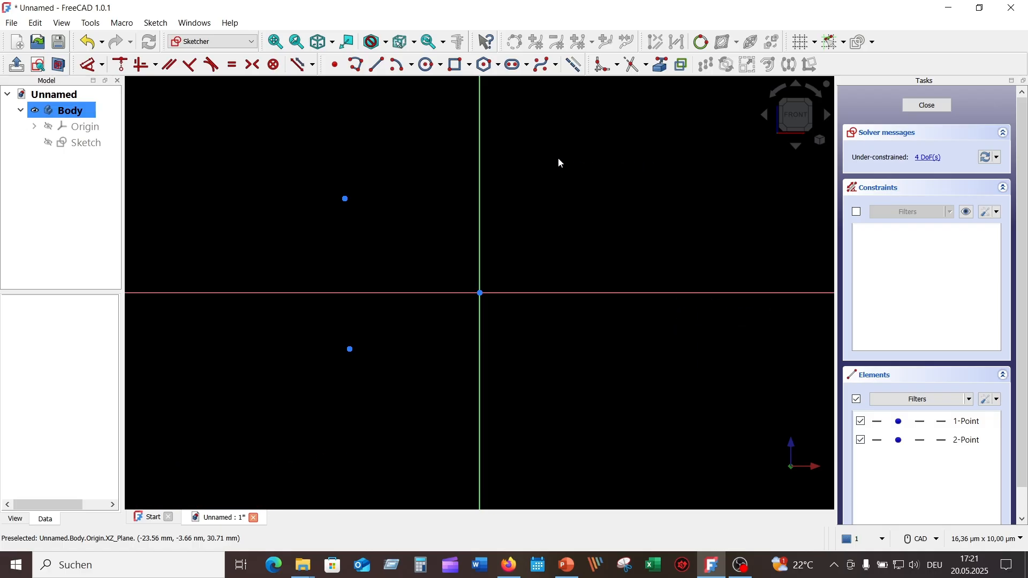
Step: Place a point in the sketch's upper-right quadrant at about (2.0, 2.3) µm and another in the lower-right quadrant
right_click(559, 158)
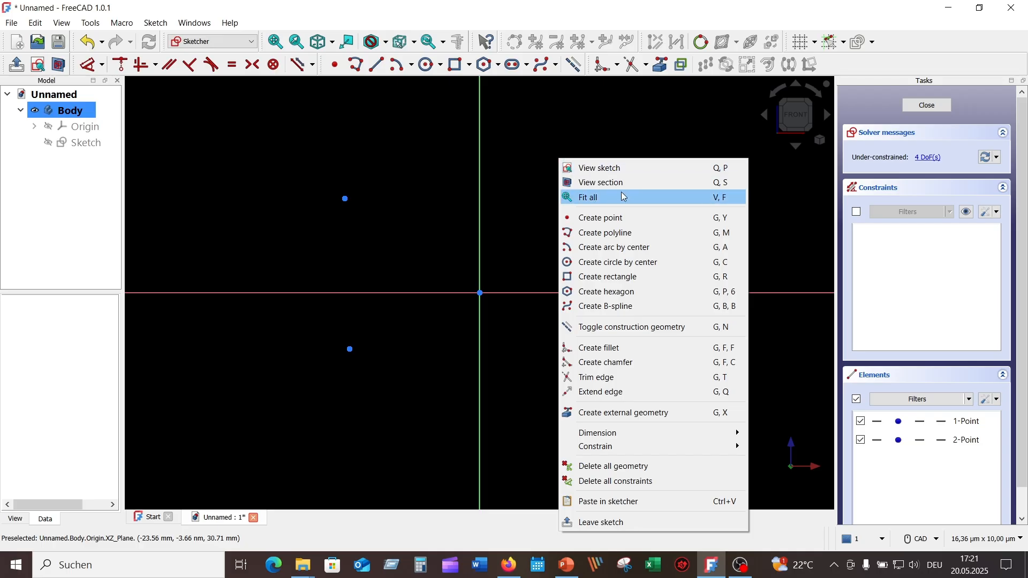
click(625, 220)
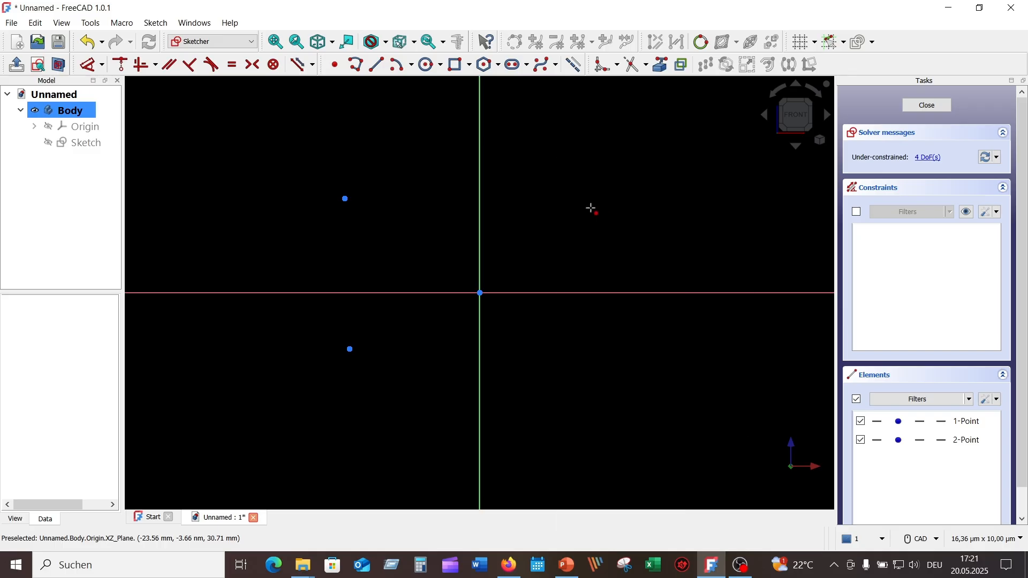
click(565, 192)
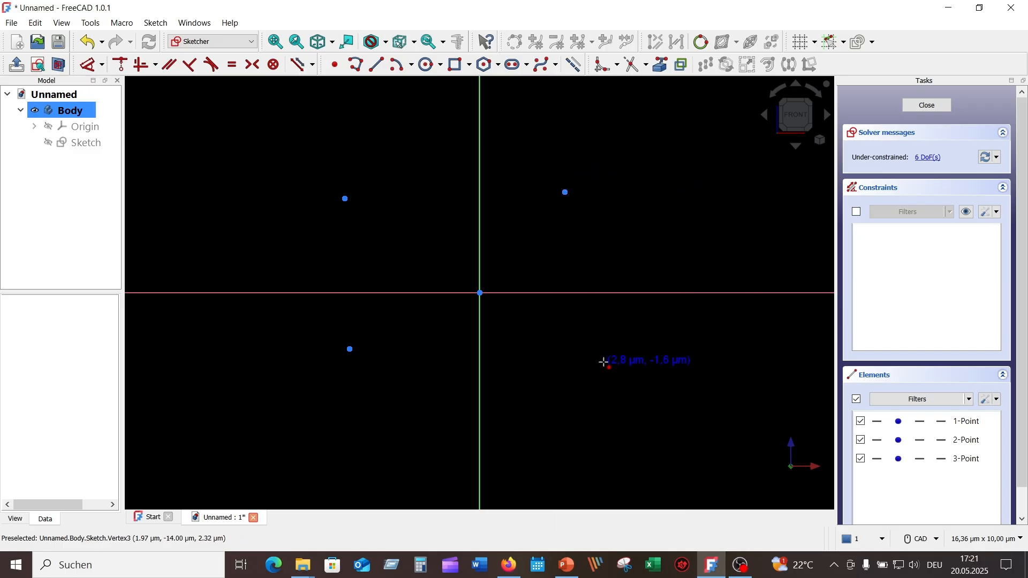
key(Escape)
click(575, 366)
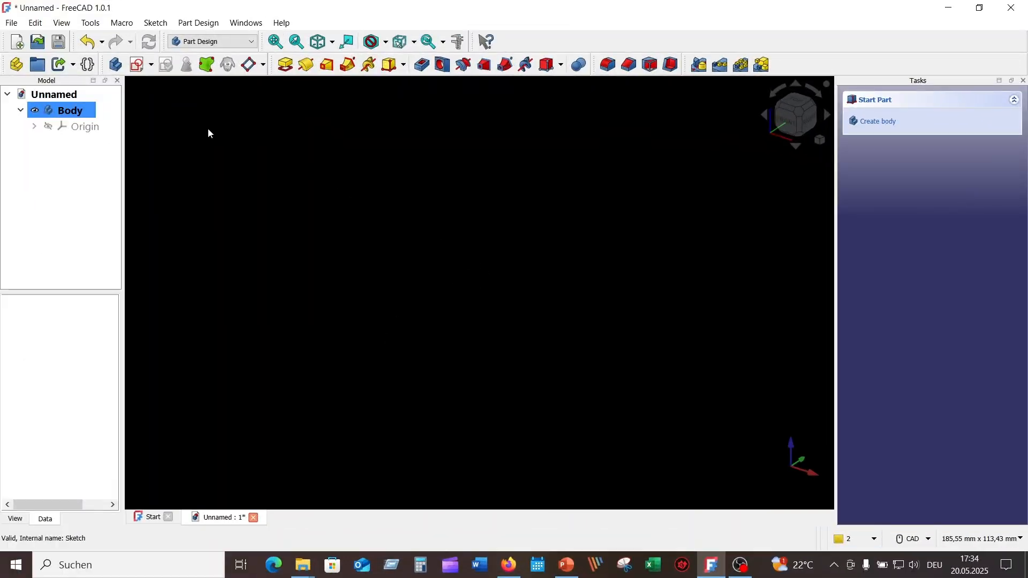
Step: Create an empty sketch on the body's XZ plane for drawing lines
click(134, 65)
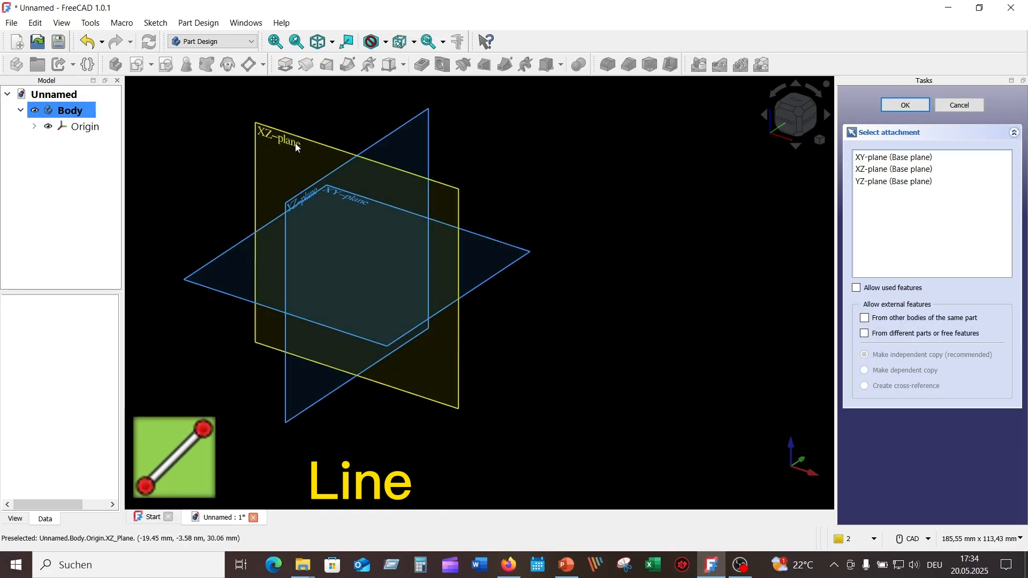
click(290, 143)
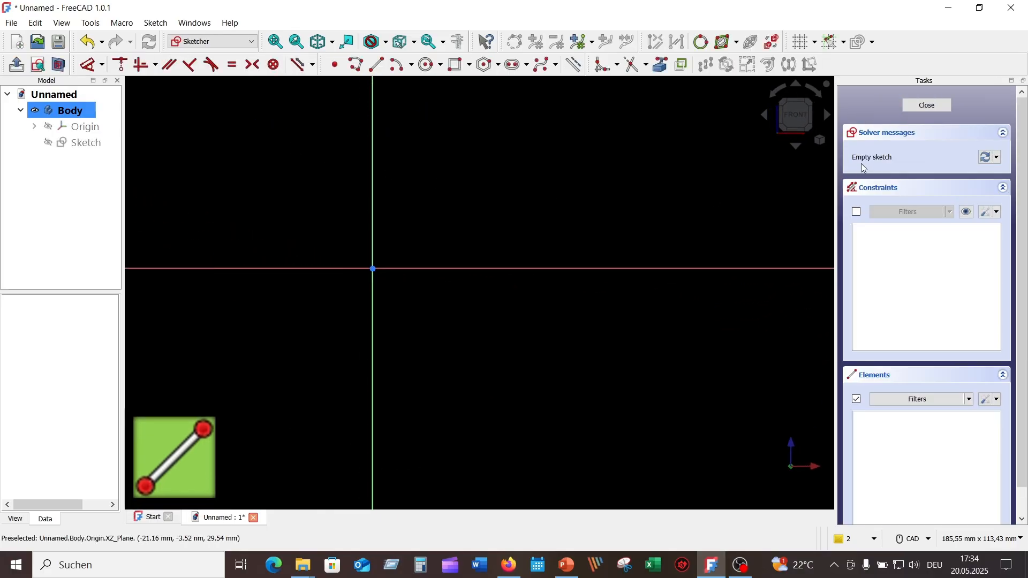
click(819, 140)
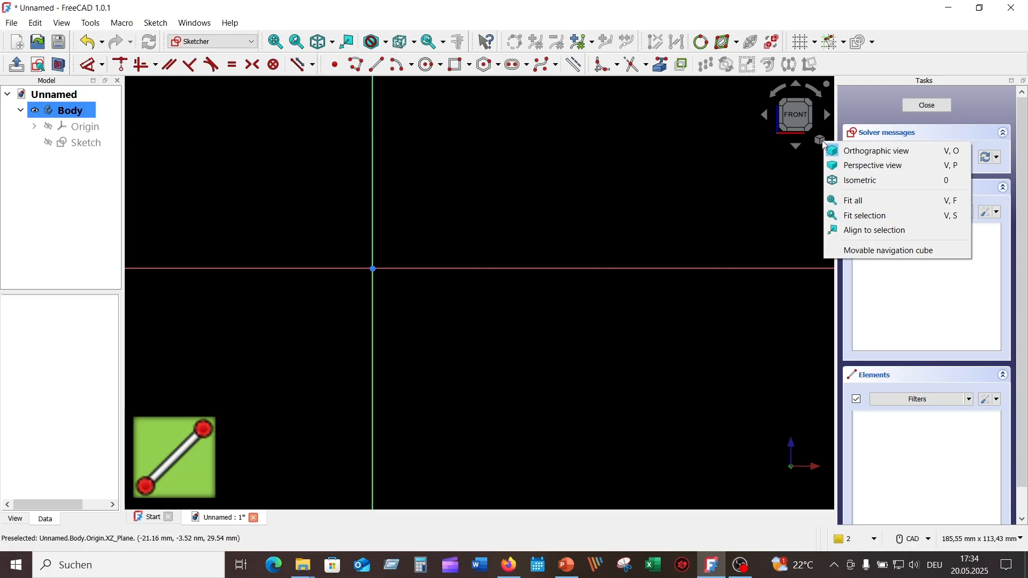
click(851, 198)
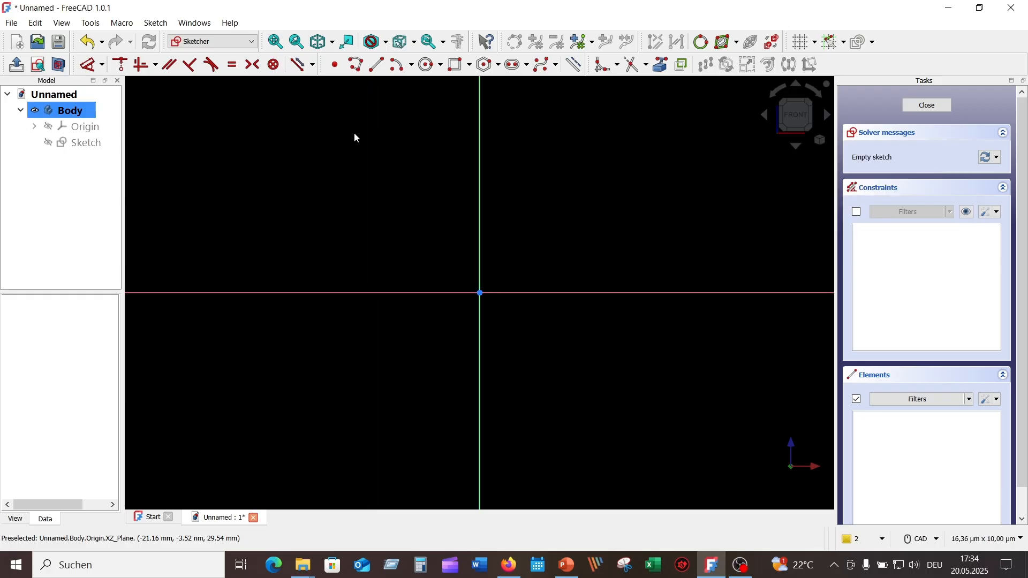
Step: Draw a slanted line rising to the right in the sketch's upper-left quadrant and end the Line tool
click(377, 67)
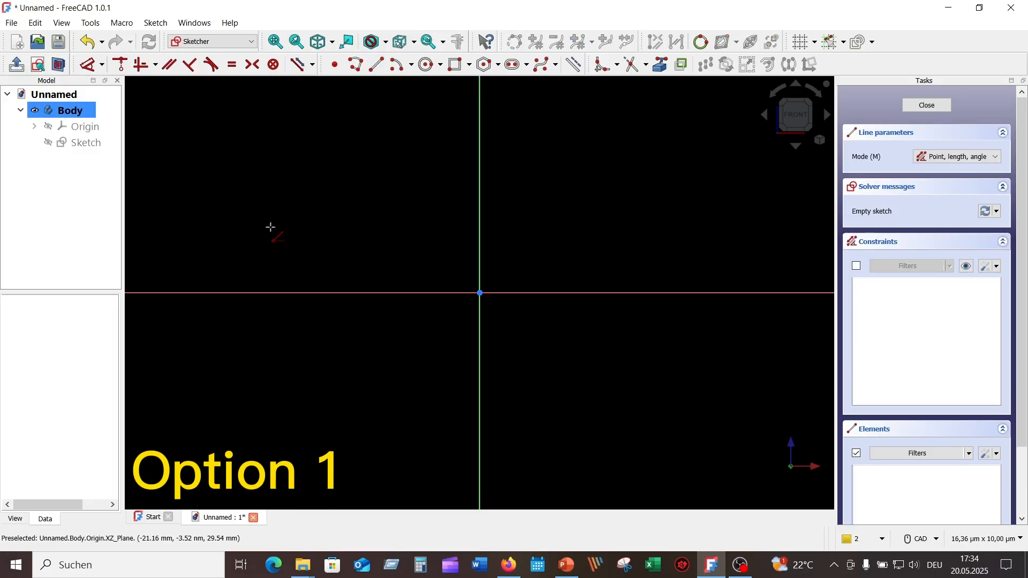
click(245, 244)
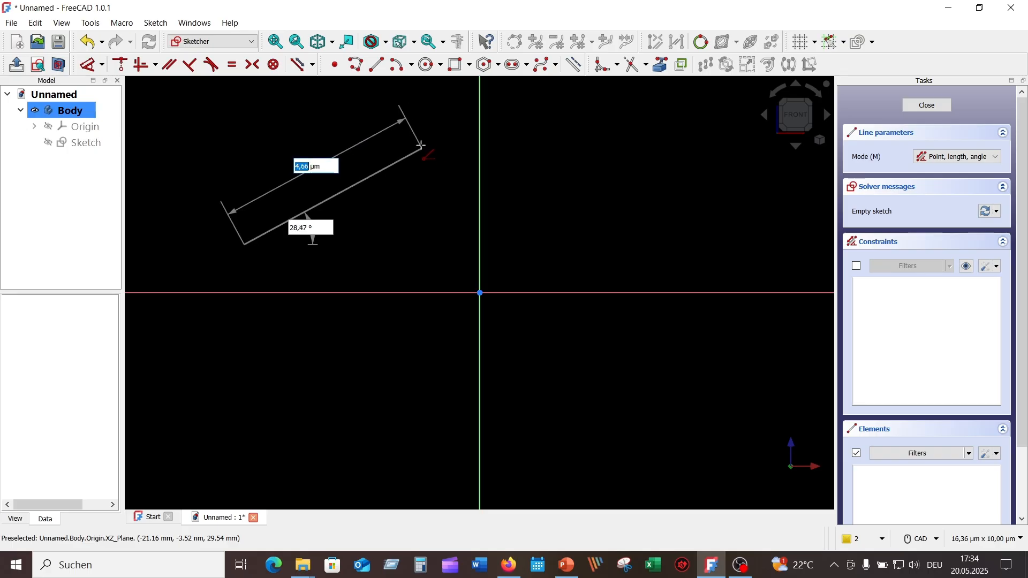
click(400, 130)
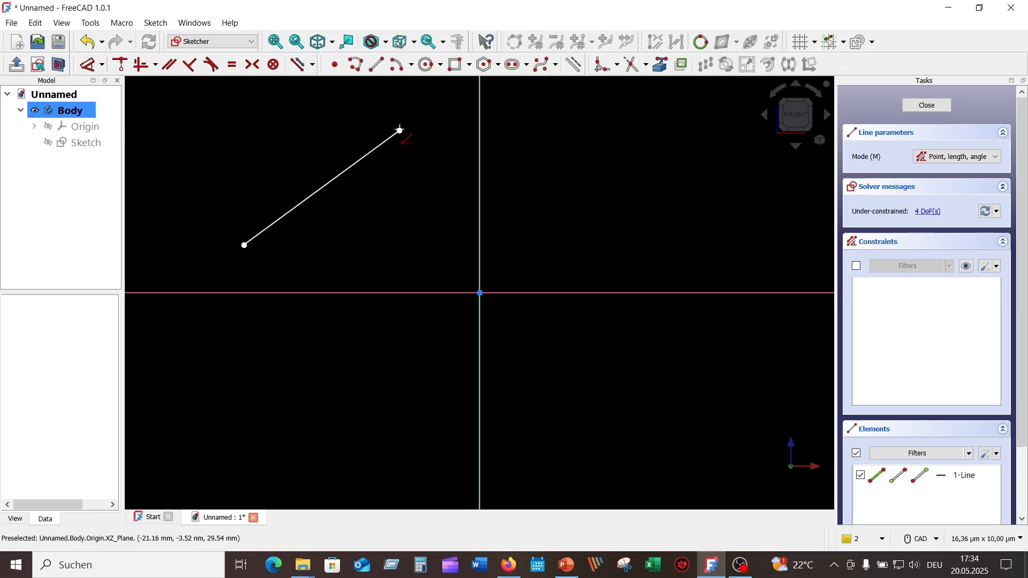
right_click(392, 233)
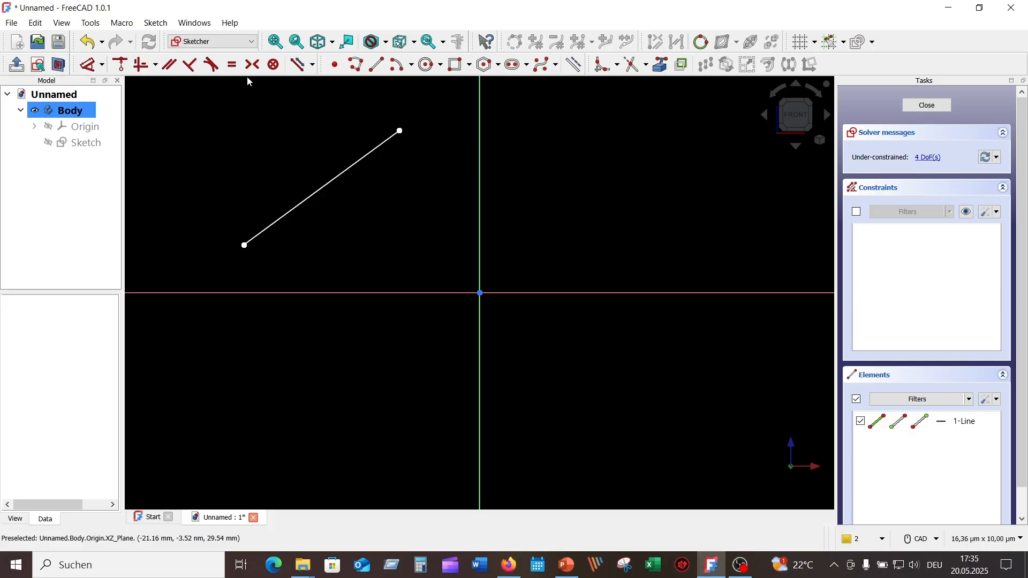
Step: Draw a second slanted line rising to the right in the sketch's lower-left quadrant and end the Line tool
click(155, 23)
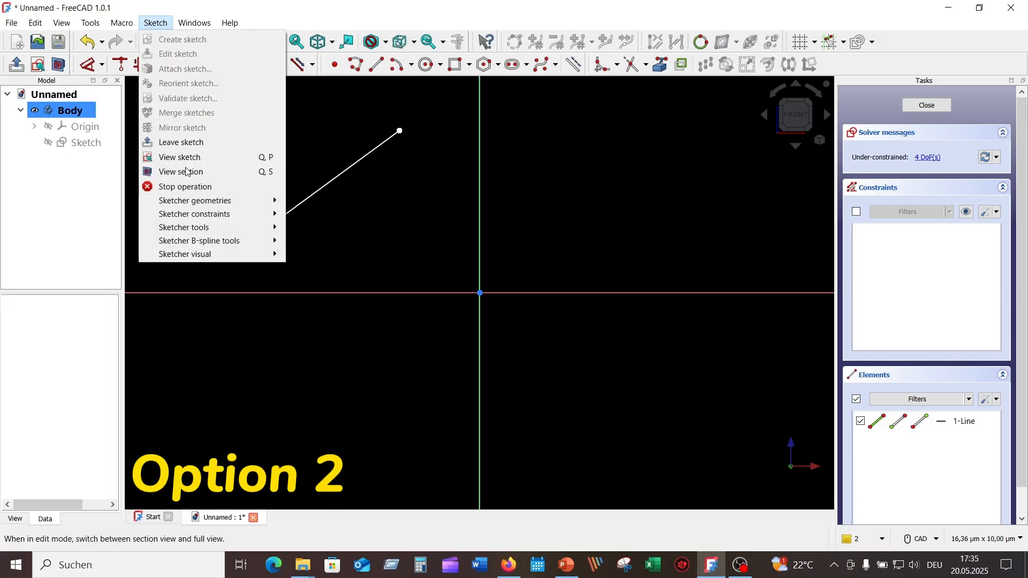
mouse_move(195, 208)
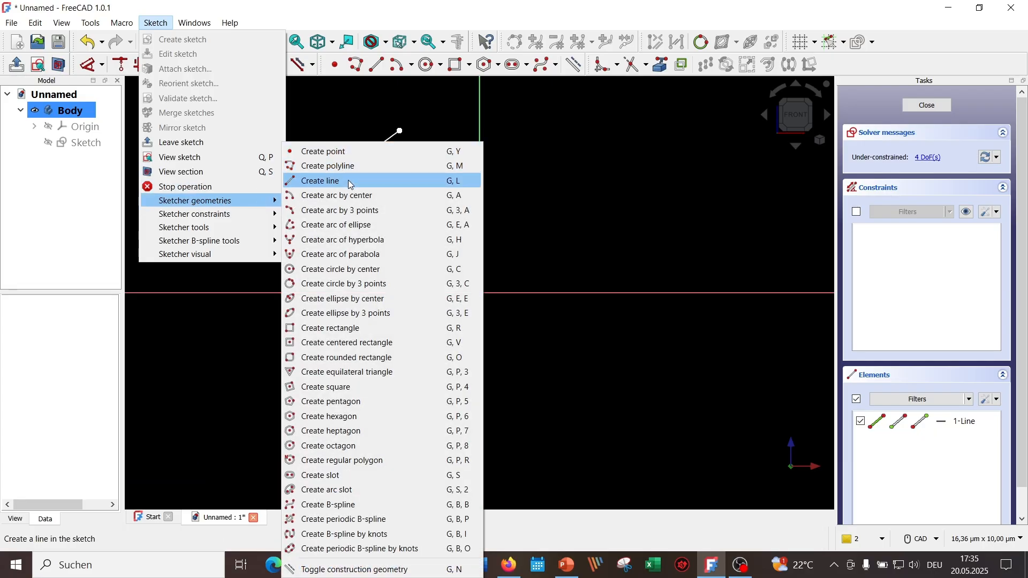
click(391, 181)
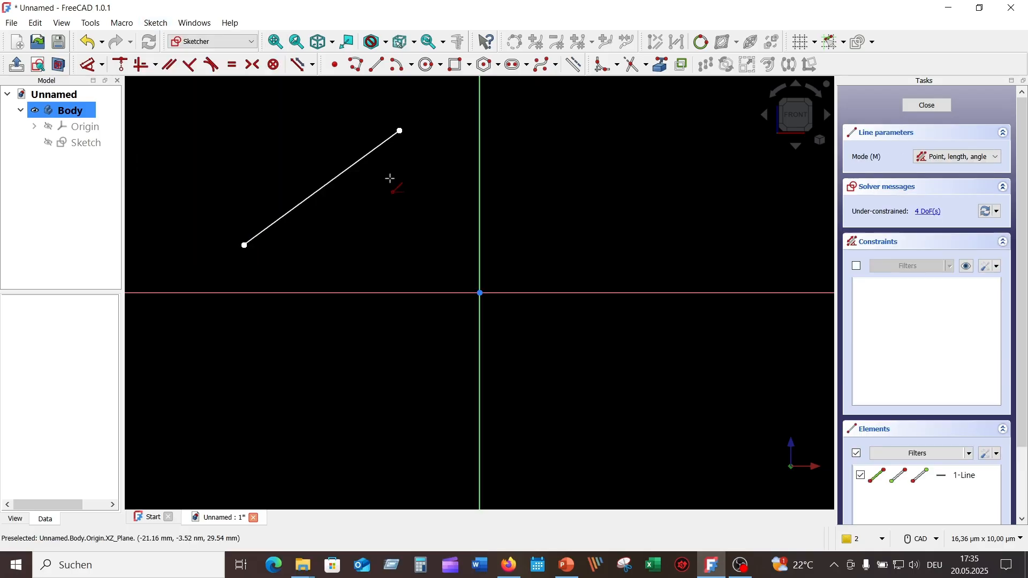
click(256, 420)
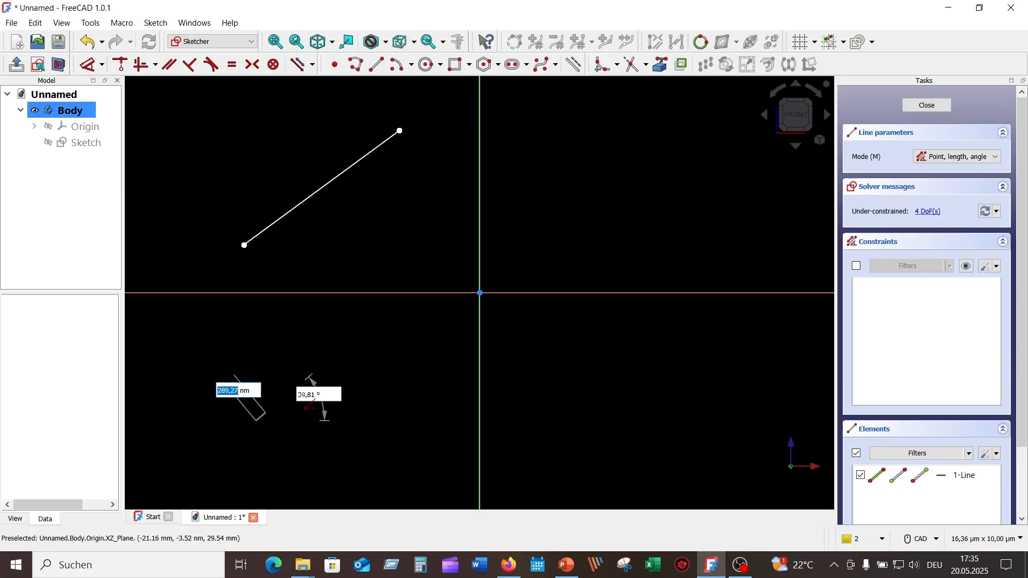
click(435, 326)
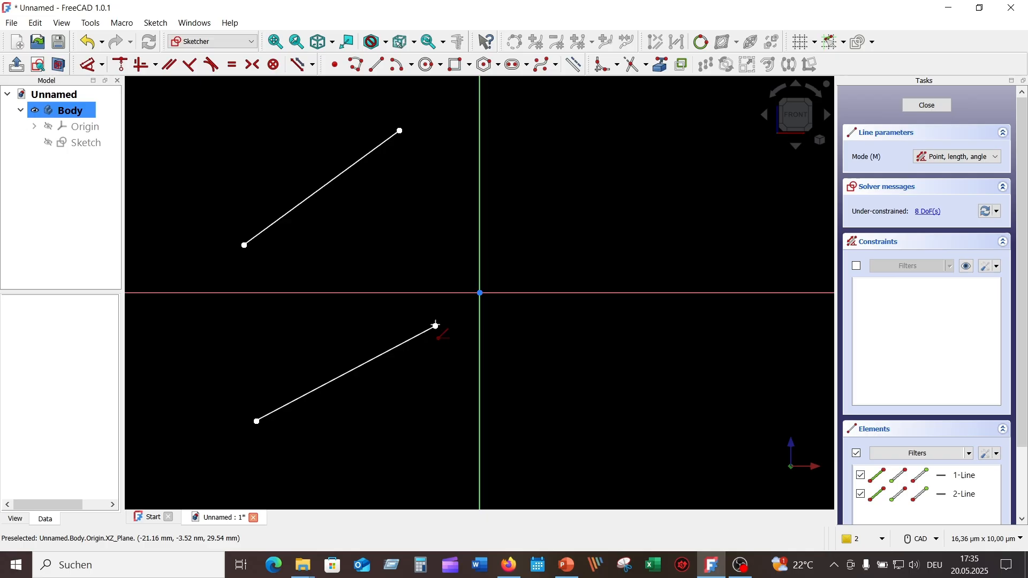
right_click(403, 402)
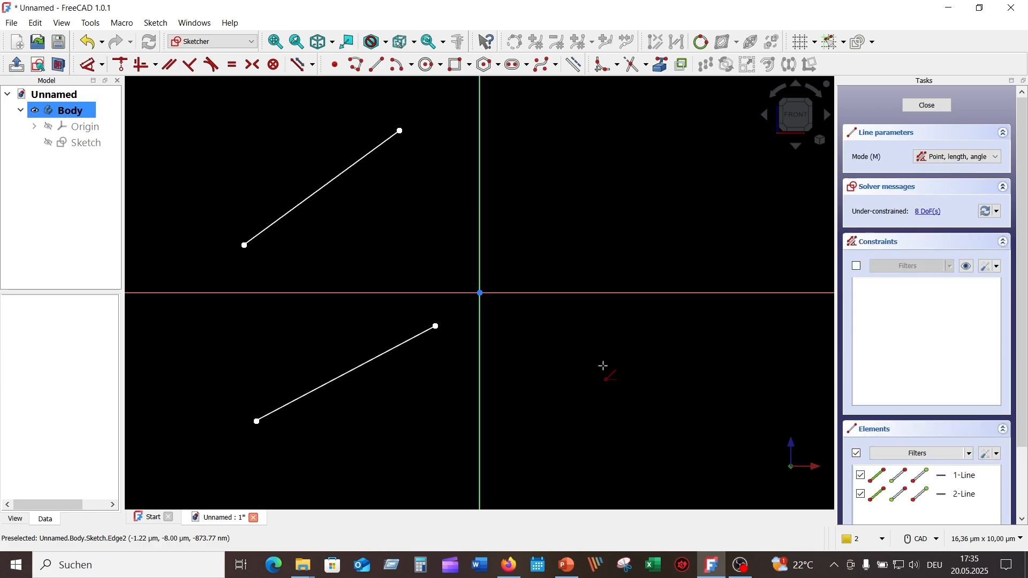
Step: Draw a third slanted line rising to the right in the sketch's lower-right quadrant and end the Line tool
click(563, 453)
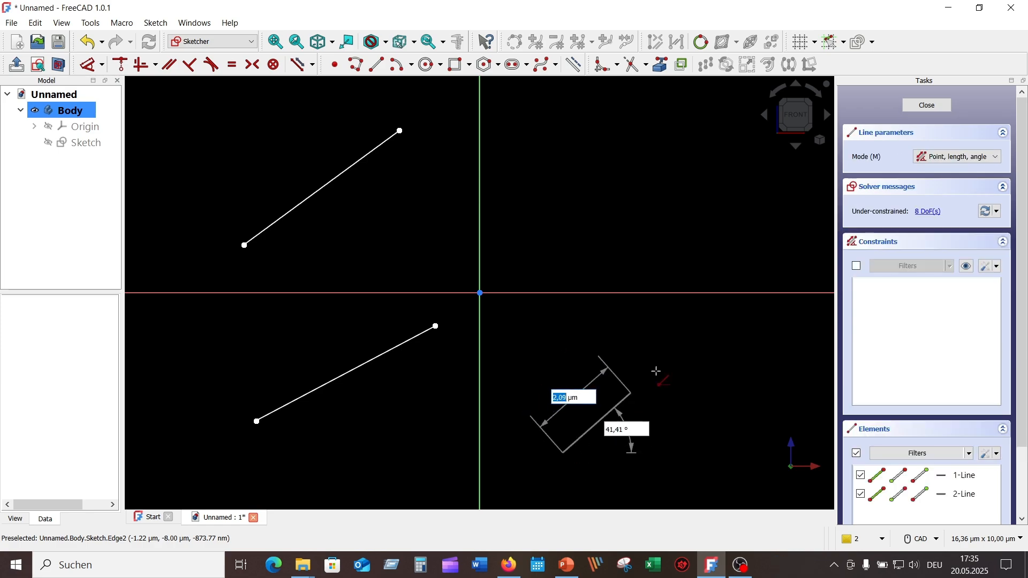
click(689, 329)
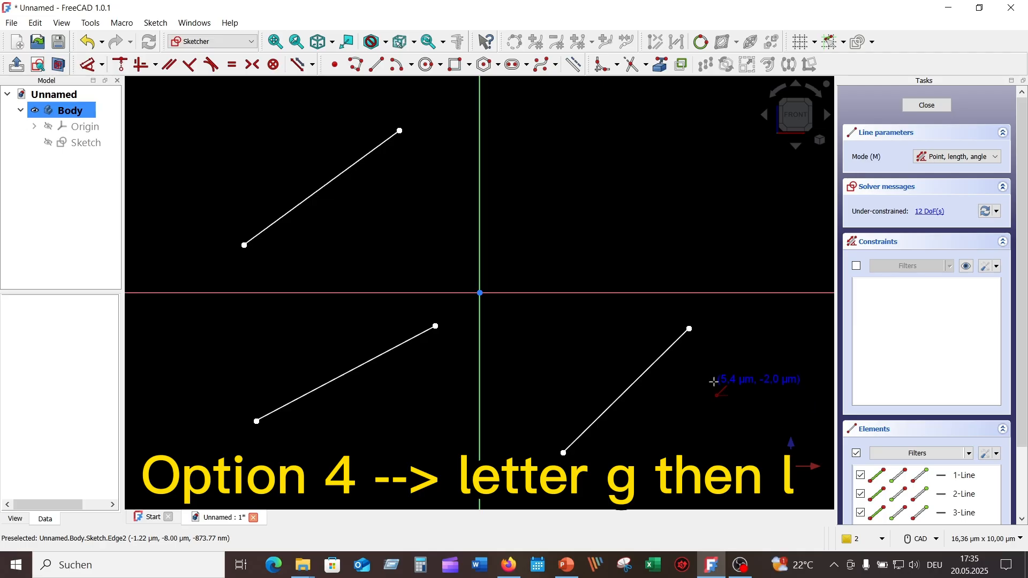
key(Escape)
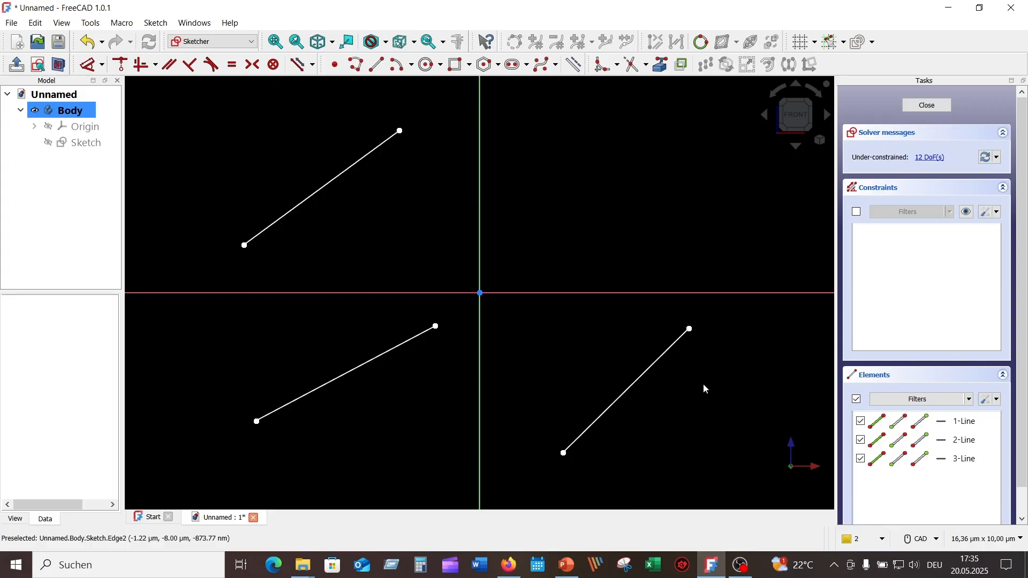
right_click(583, 124)
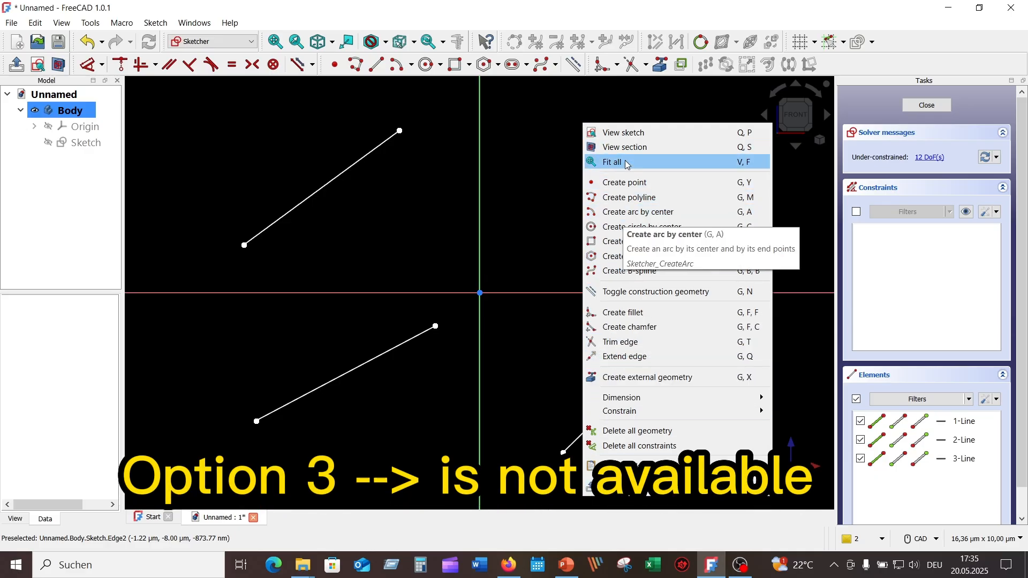
click(528, 124)
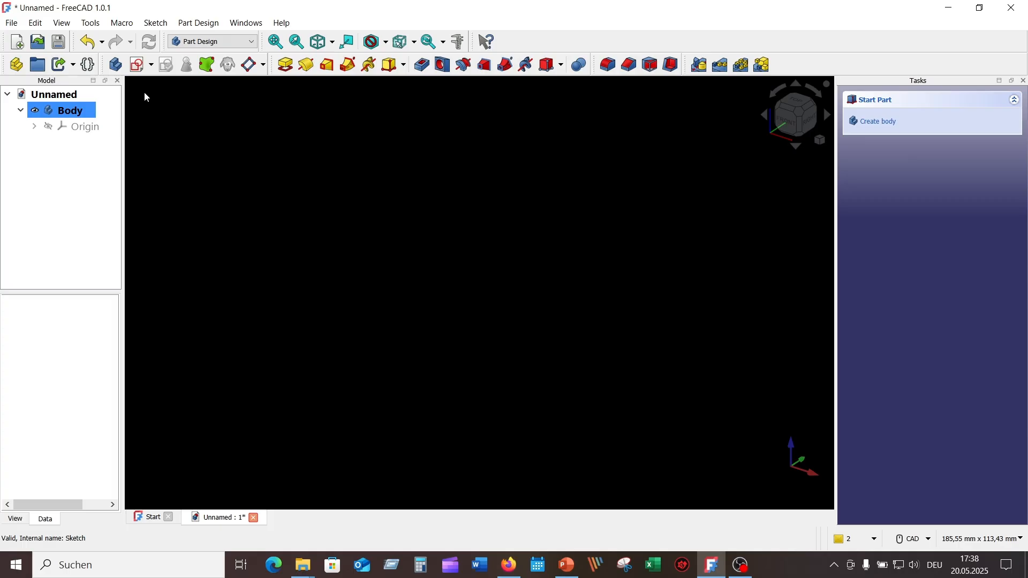
Step: Create an empty sketch on the body's XZ plane for drawing polylines
click(139, 65)
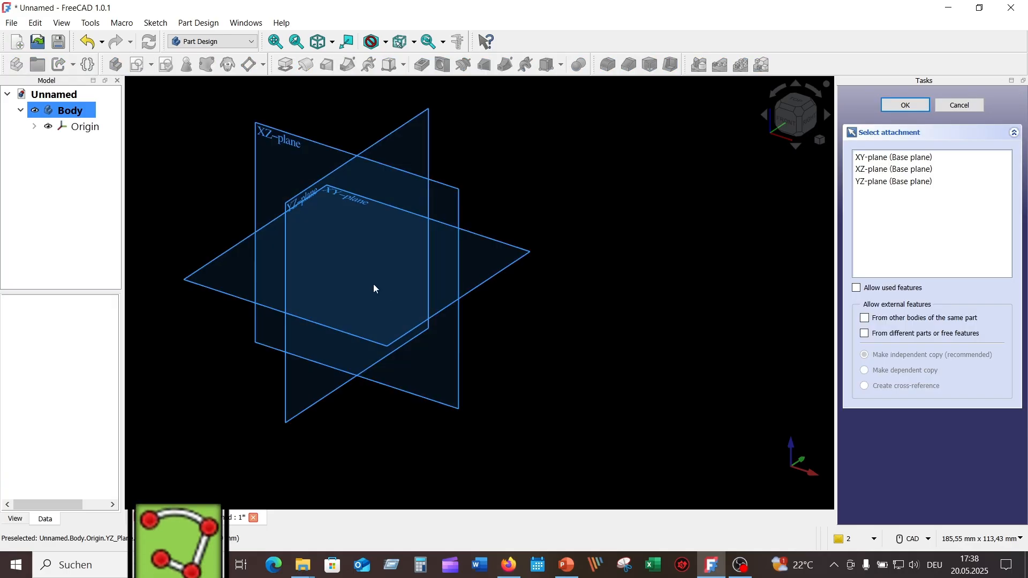
click(296, 145)
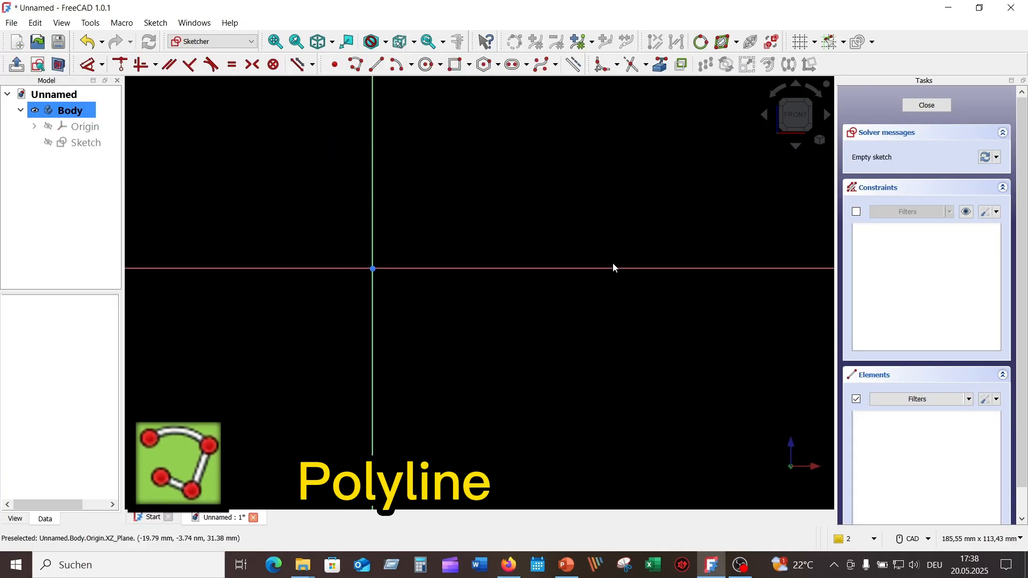
click(819, 140)
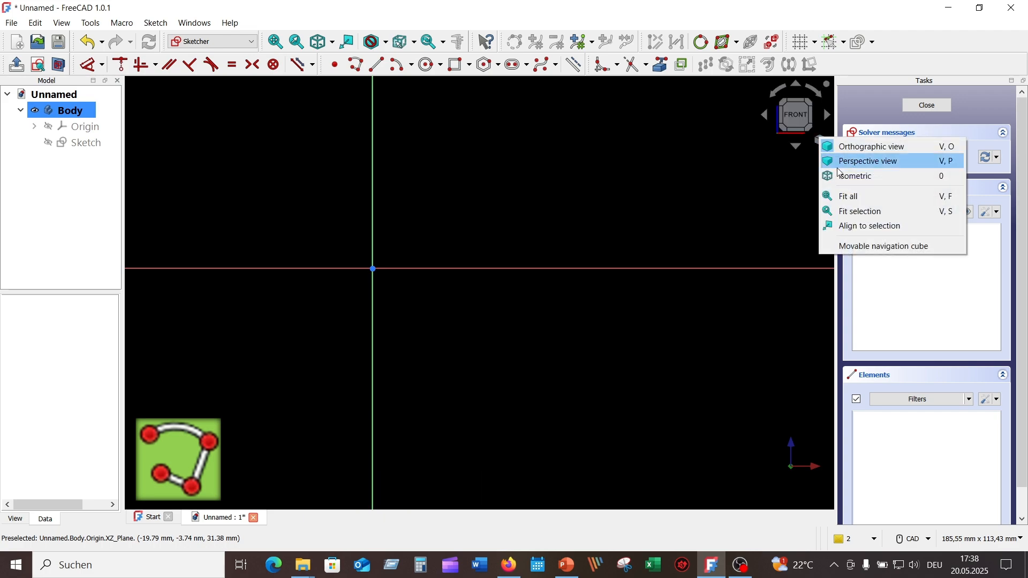
click(849, 196)
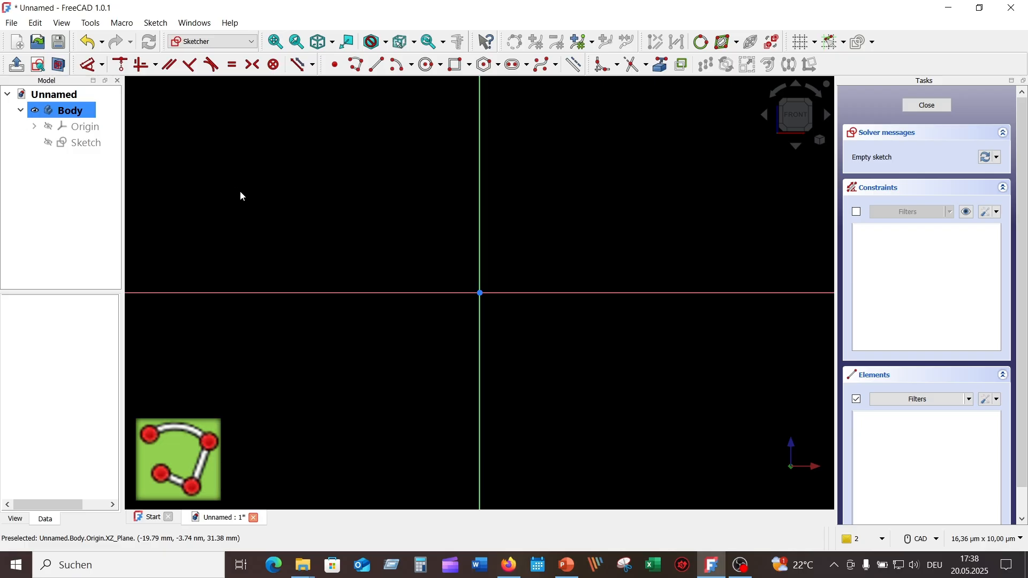
Step: Draw an open four-segment zigzag polyline shaped like an M in the sketch's upper-left quadrant and end the Polyline tool
click(356, 65)
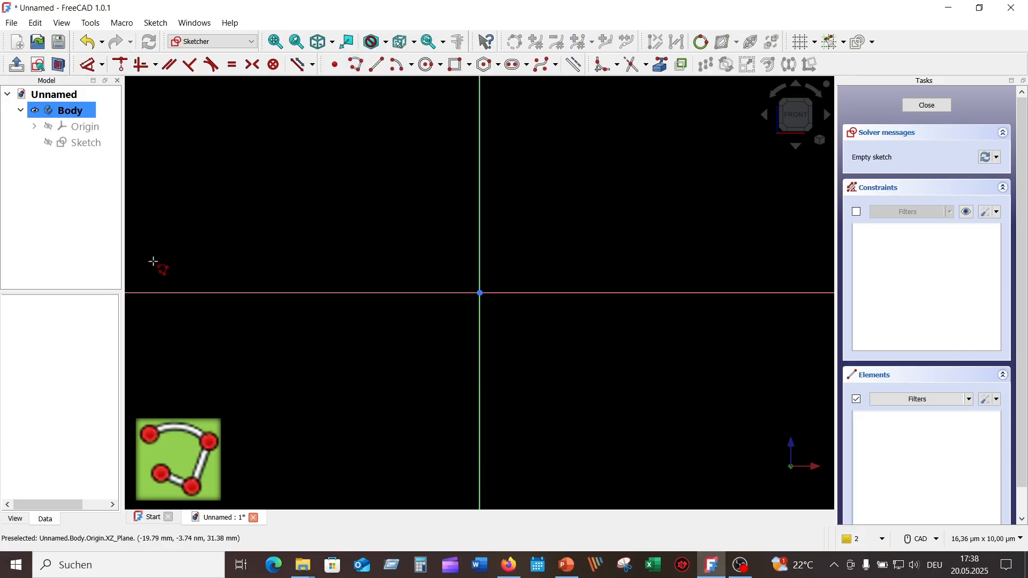
click(168, 255)
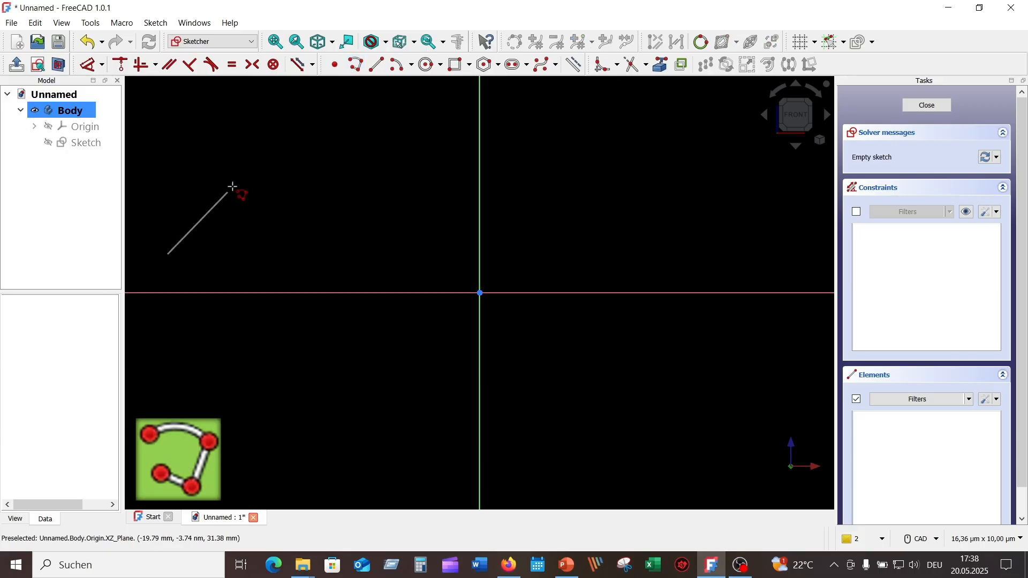
click(265, 156)
click(317, 265)
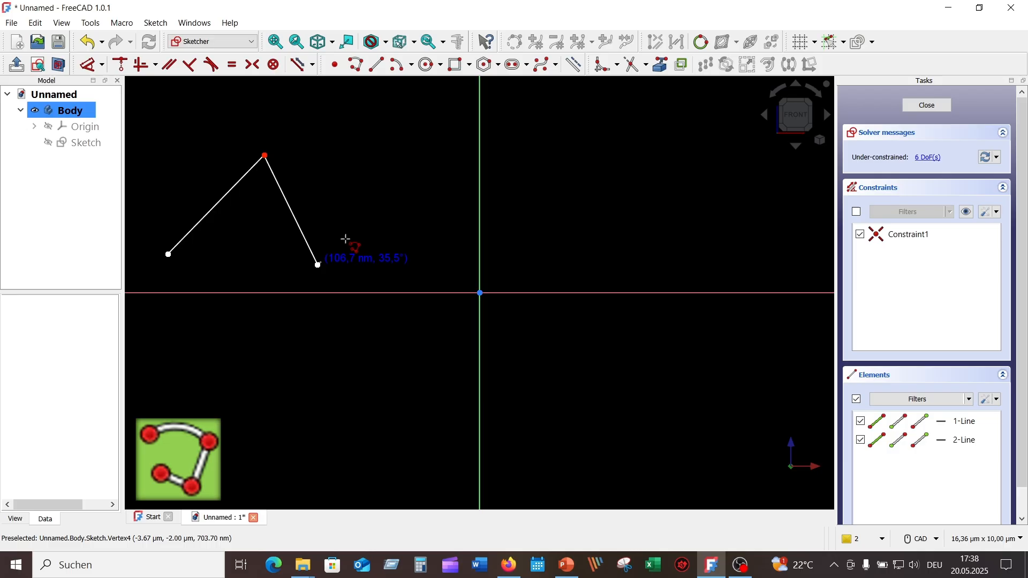
click(414, 160)
click(448, 271)
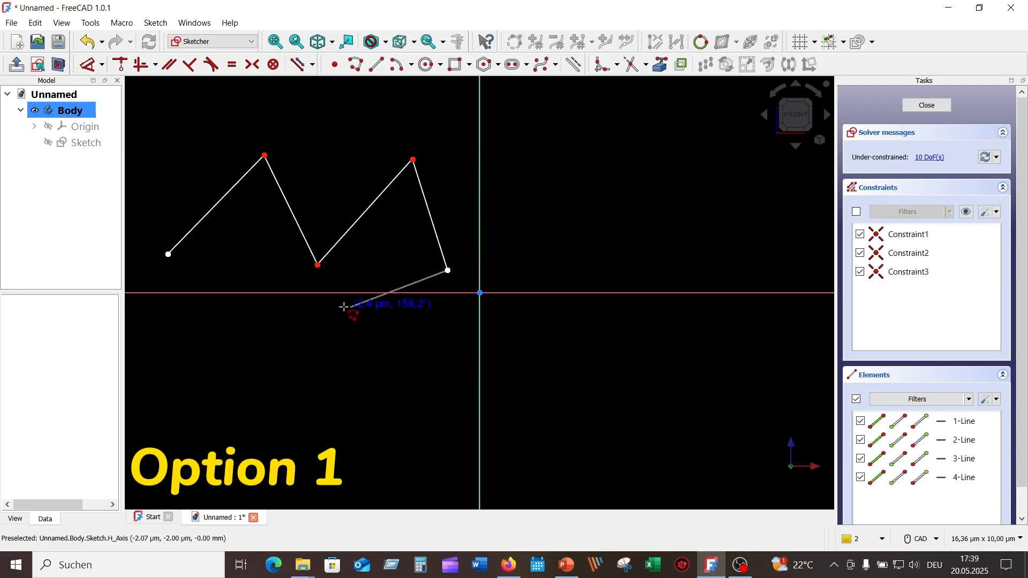
right_click(355, 308)
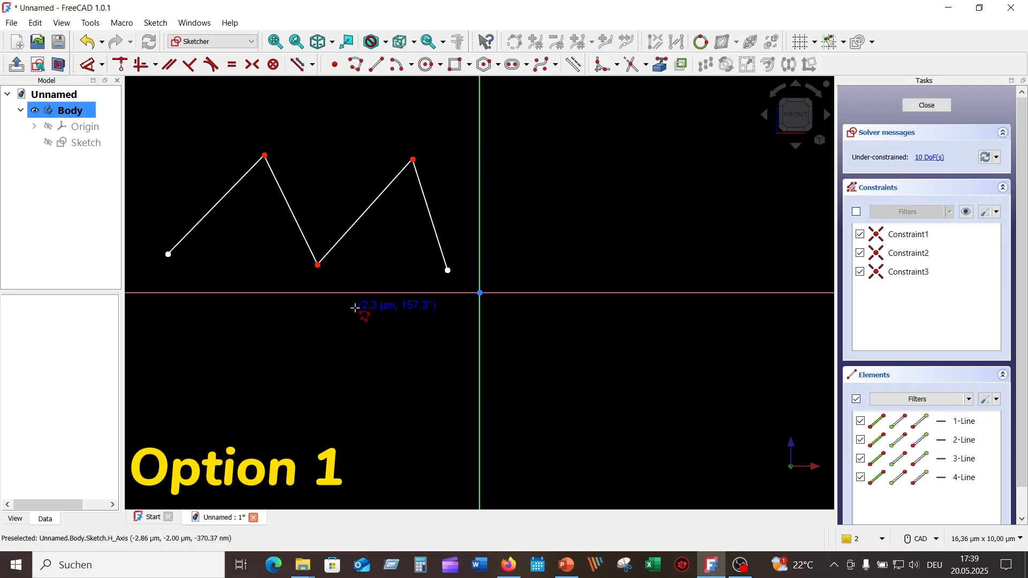
right_click(294, 334)
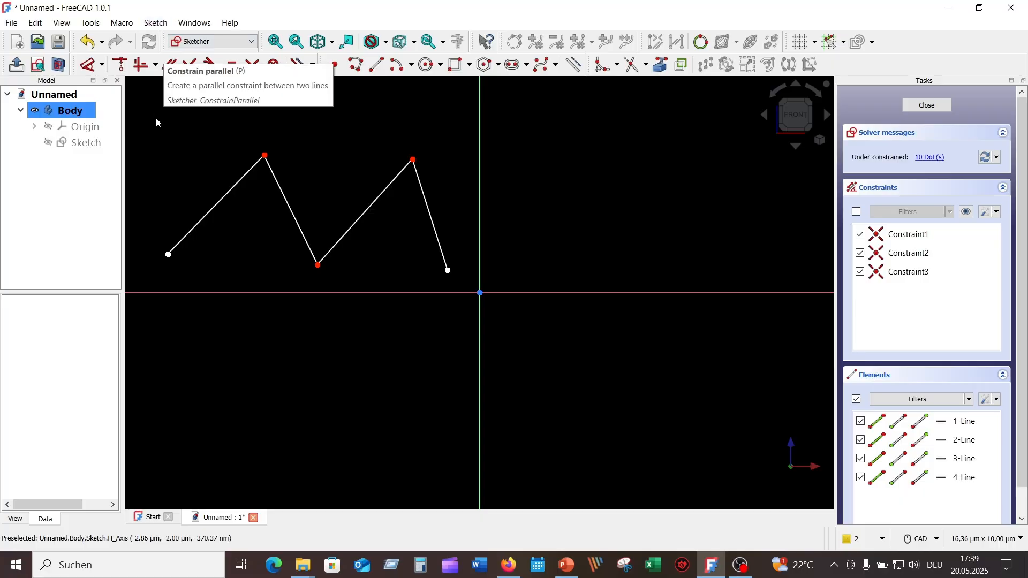
Step: Draw an open four-segment polyline shaped like a W in the sketch's lower-left quadrant and end the Polyline tool
click(158, 24)
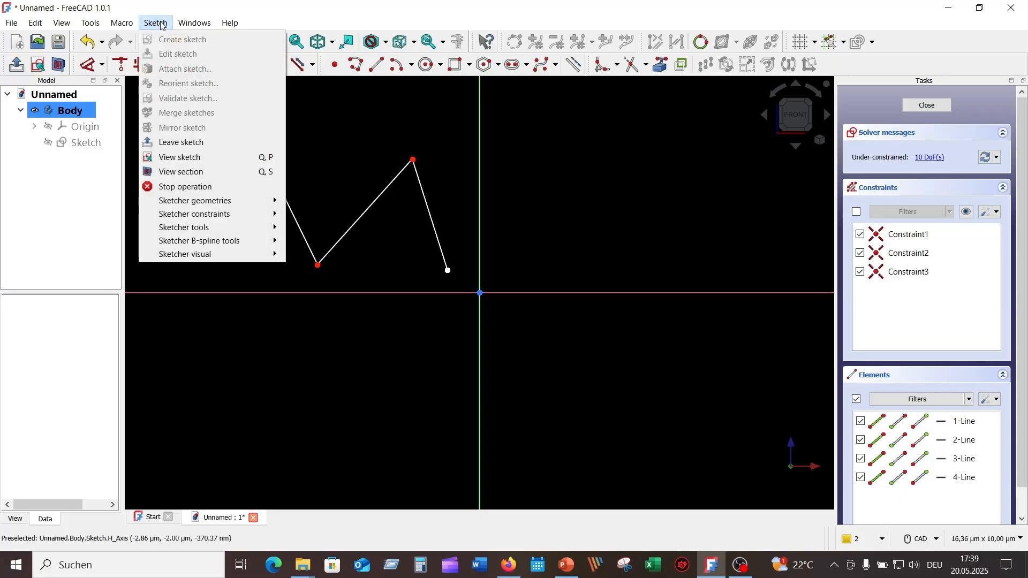
mouse_move(206, 204)
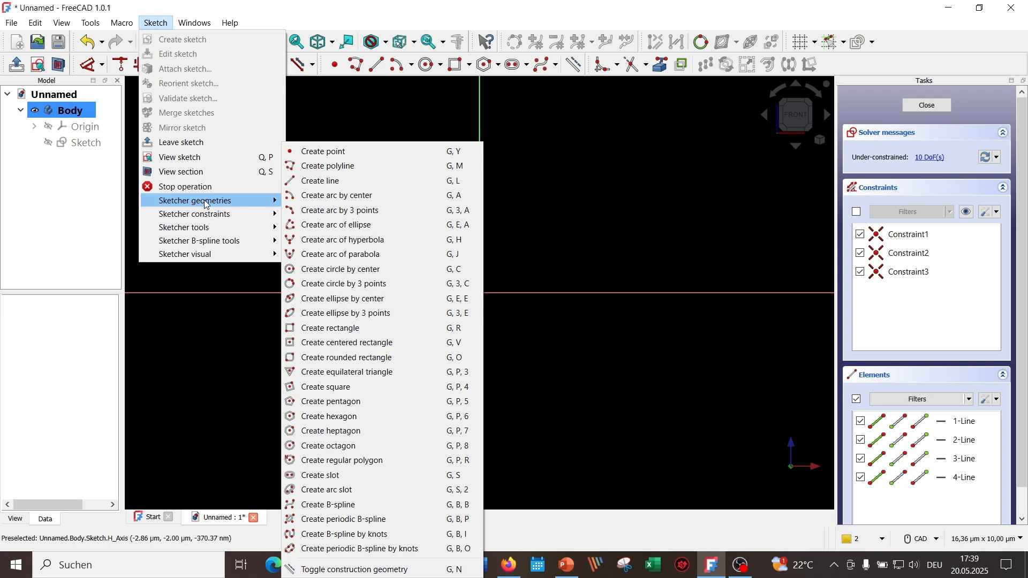
click(390, 166)
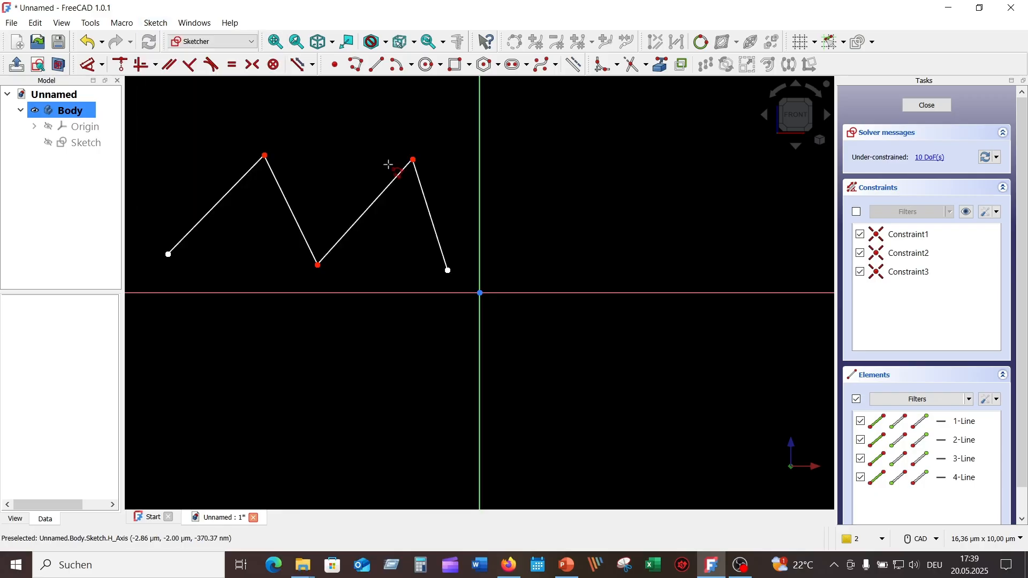
click(174, 345)
click(209, 466)
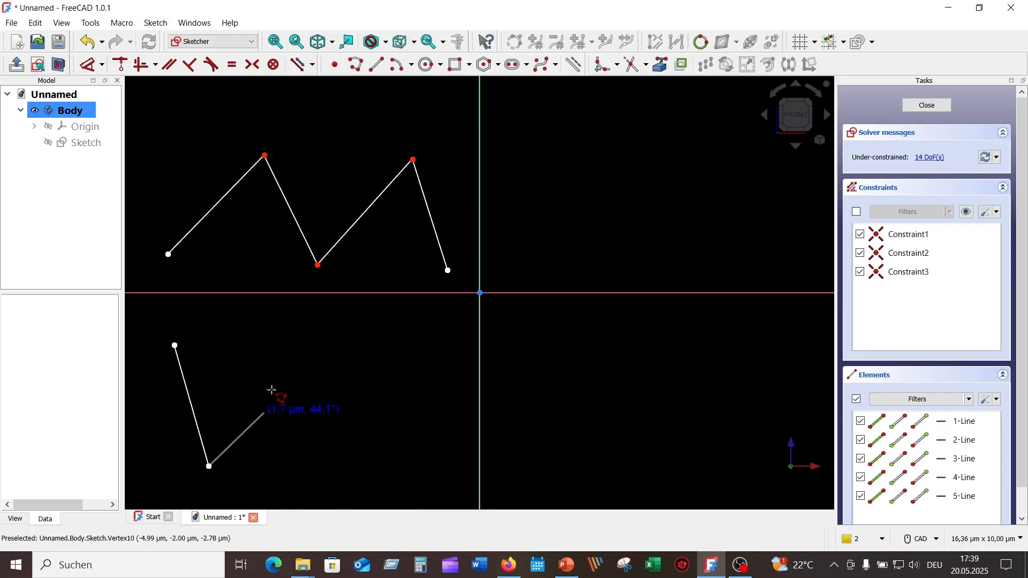
click(282, 362)
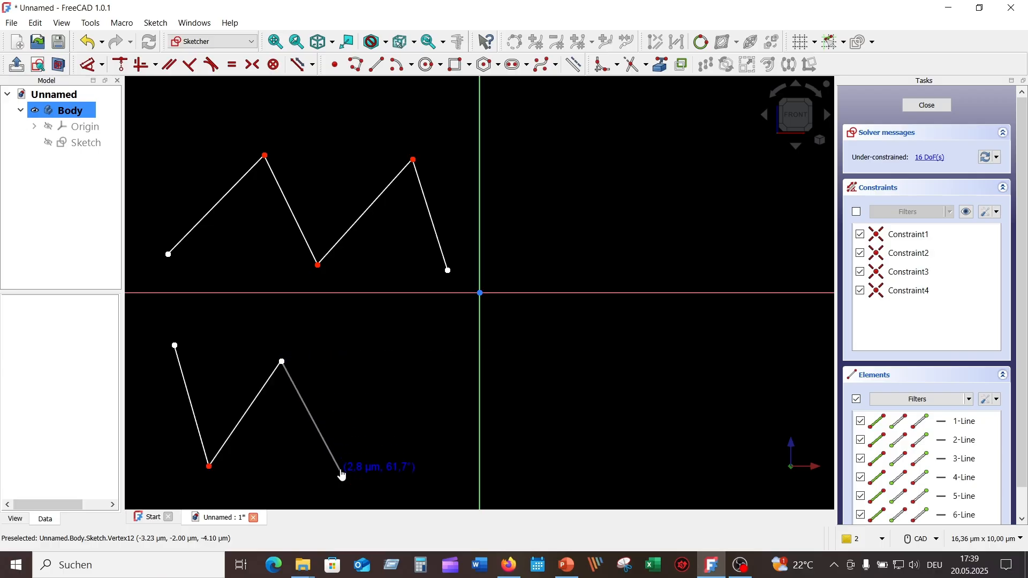
click(341, 471)
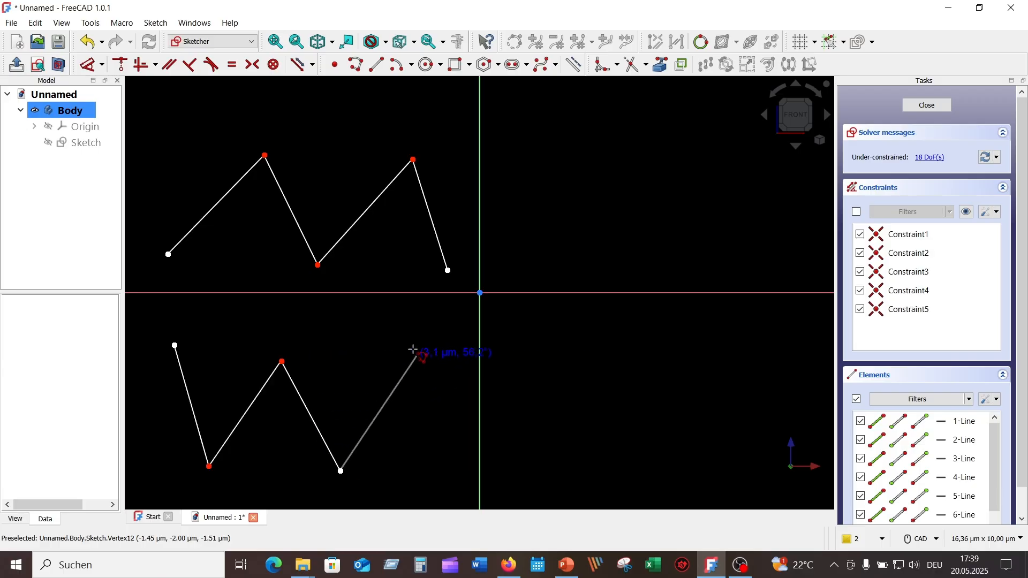
right_click(432, 405)
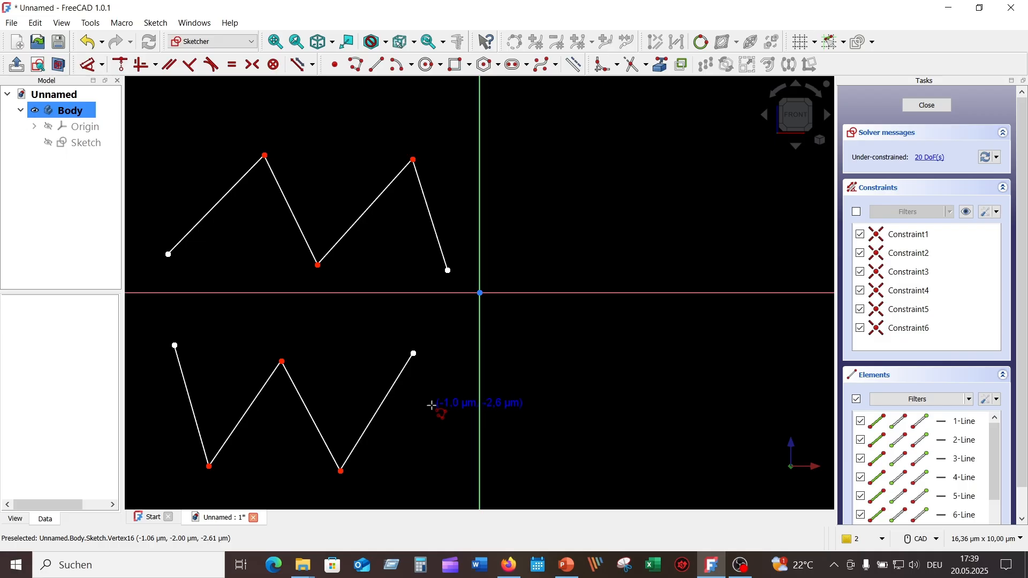
right_click(396, 405)
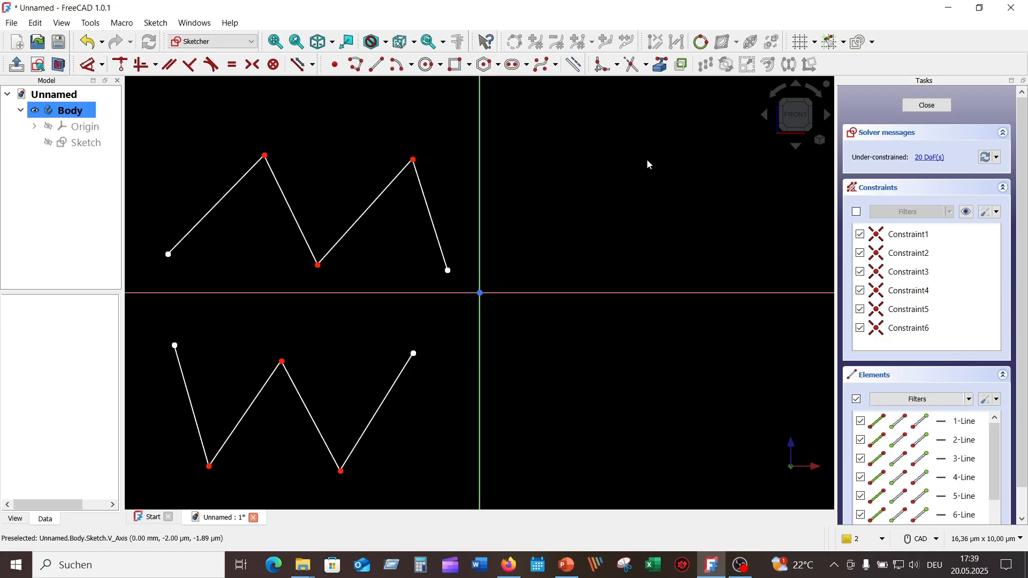
Step: Draw an open five-segment zigzag polyline in the sketch's upper-right quadrant and end the Polyline tool
right_click(576, 122)
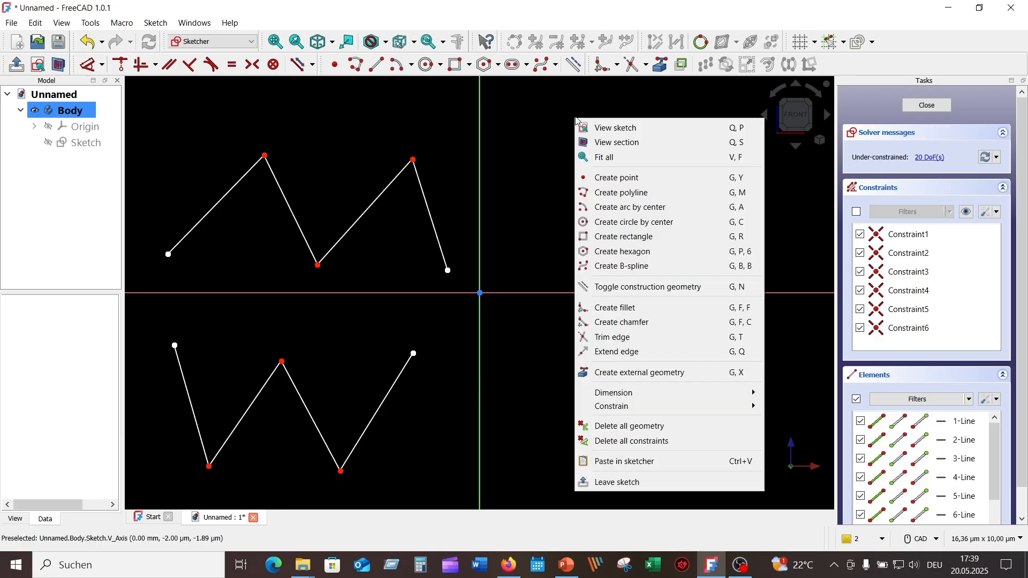
click(675, 194)
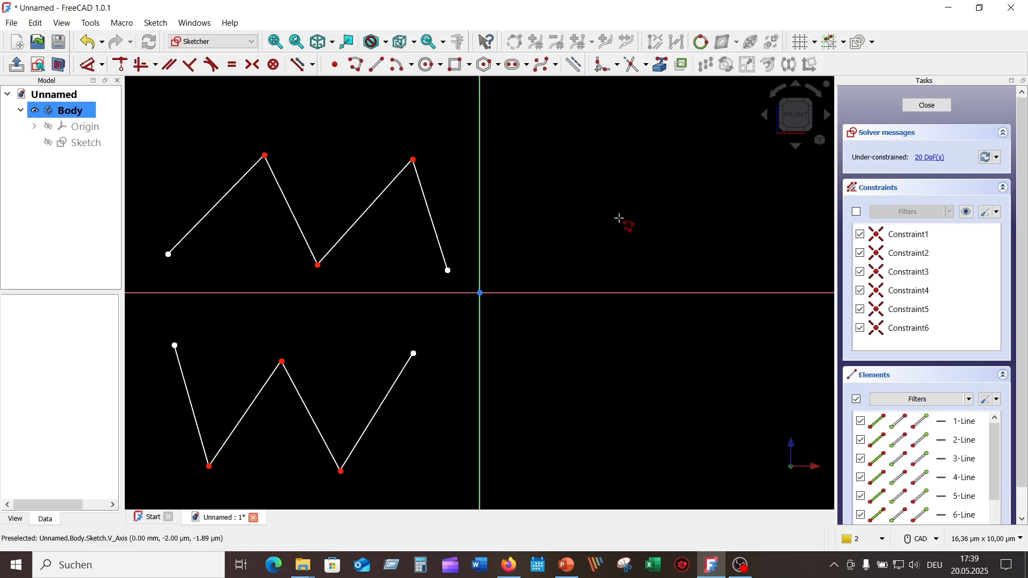
click(527, 264)
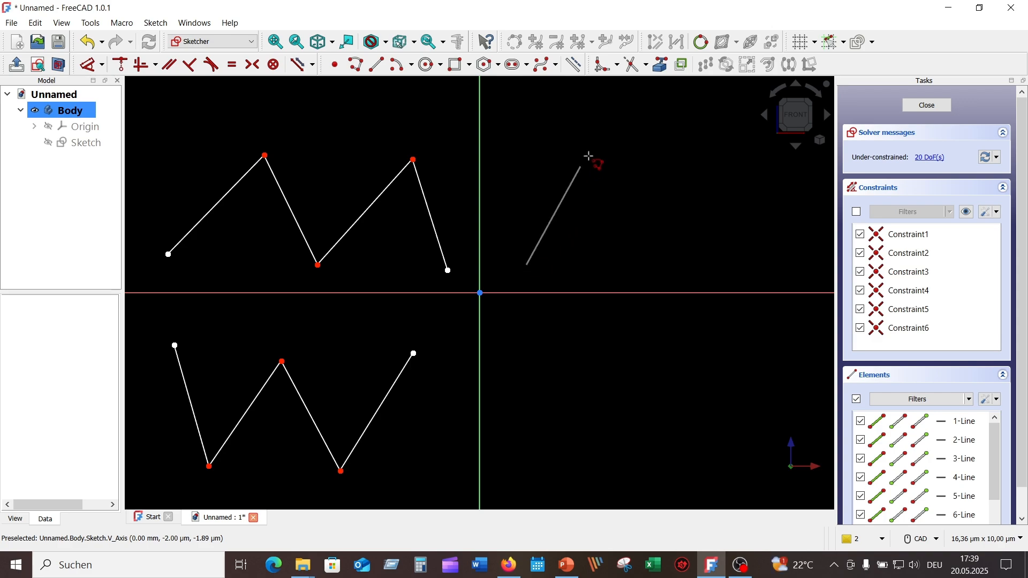
click(583, 141)
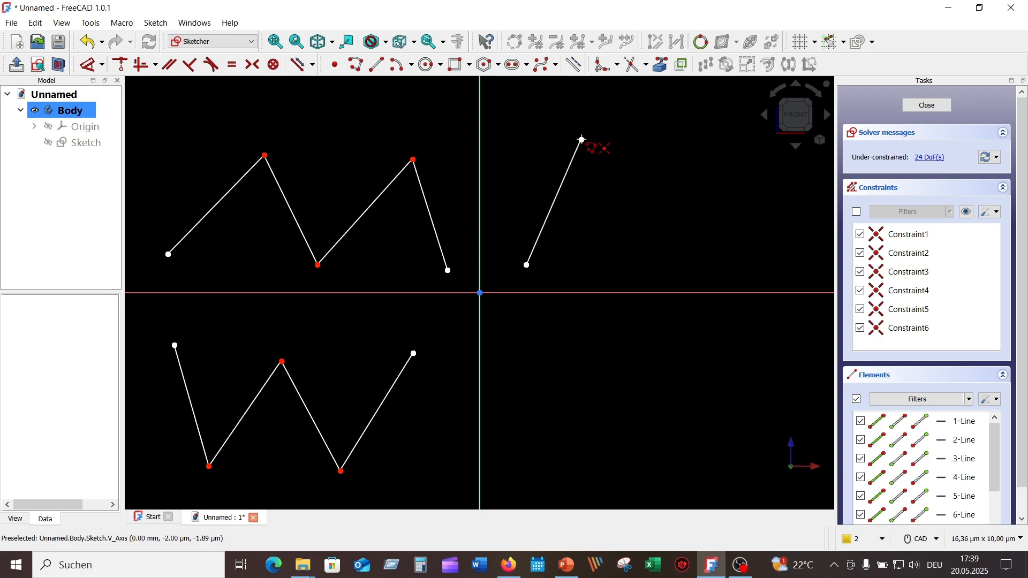
click(640, 253)
click(702, 137)
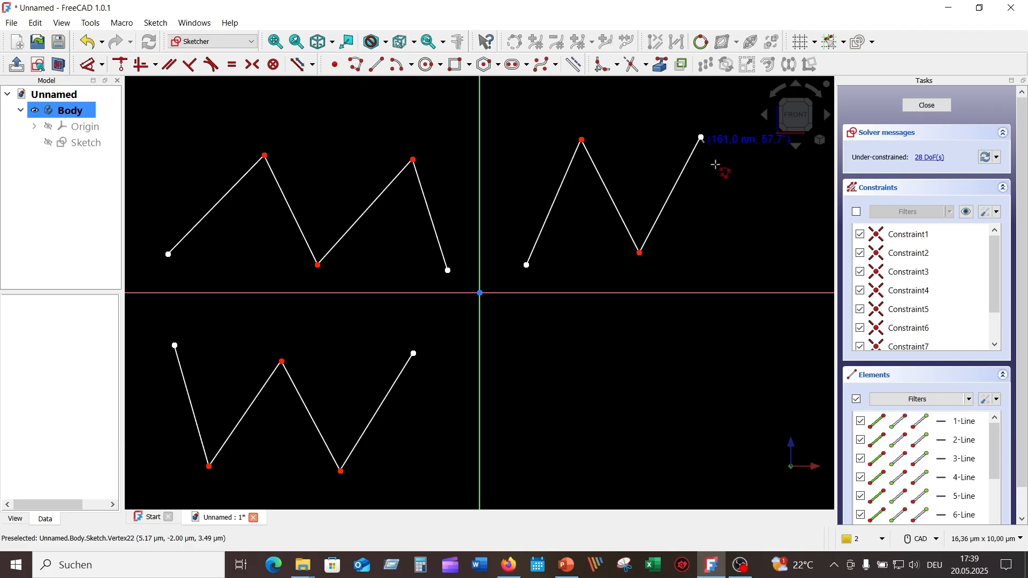
click(758, 258)
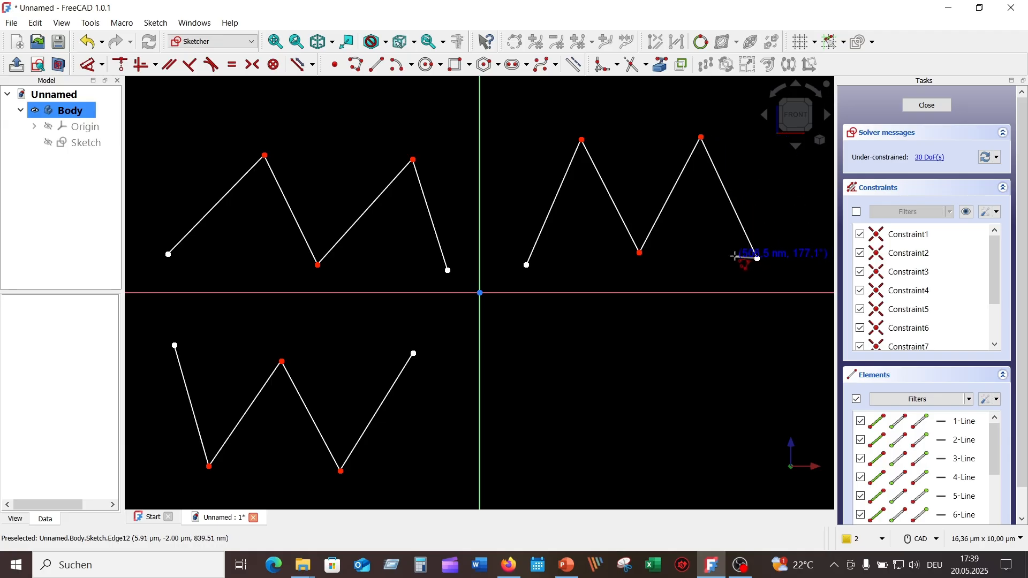
click(800, 178)
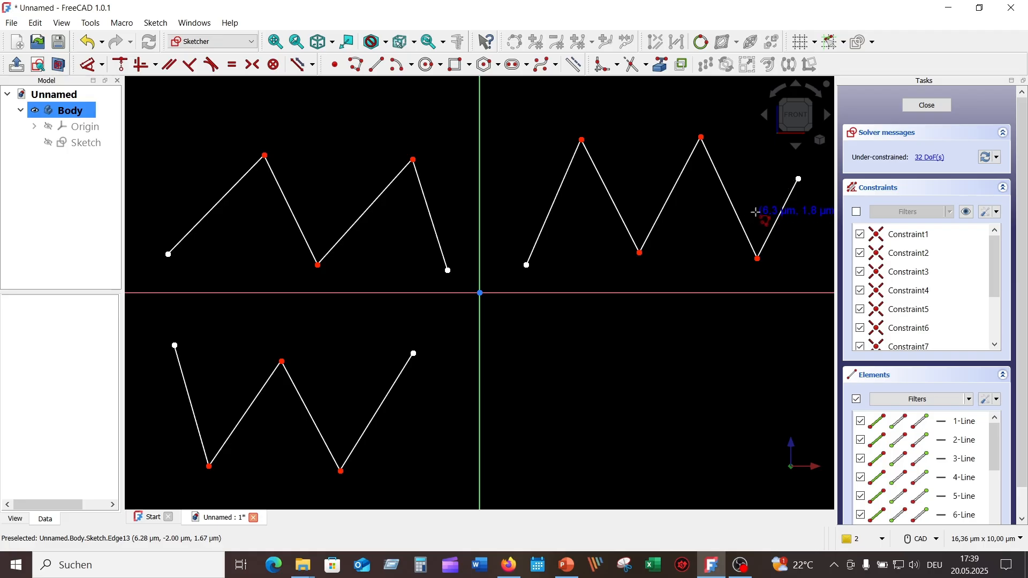
key(Escape)
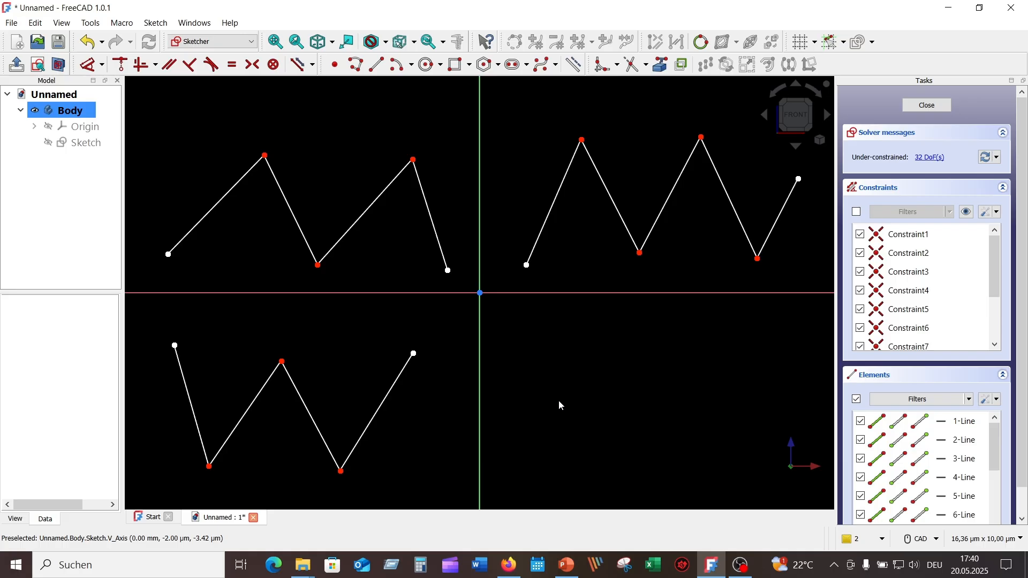
Step: Check the polyline shortcut on the PowerPoint slide, then draw a closed six-segment polyline in the sketch's lower-right quadrant and end the tool
click(564, 568)
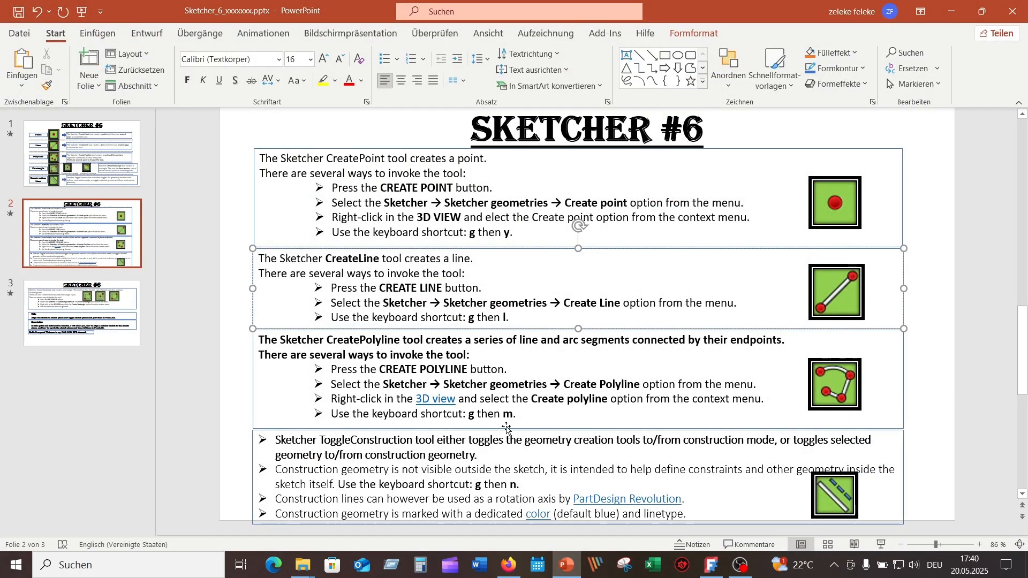
click(950, 16)
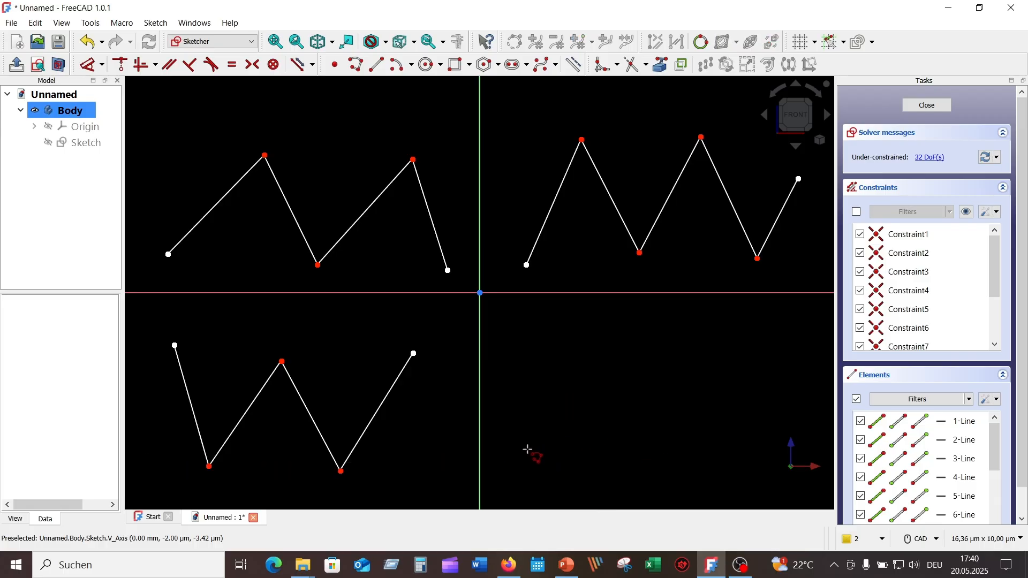
click(527, 454)
click(576, 327)
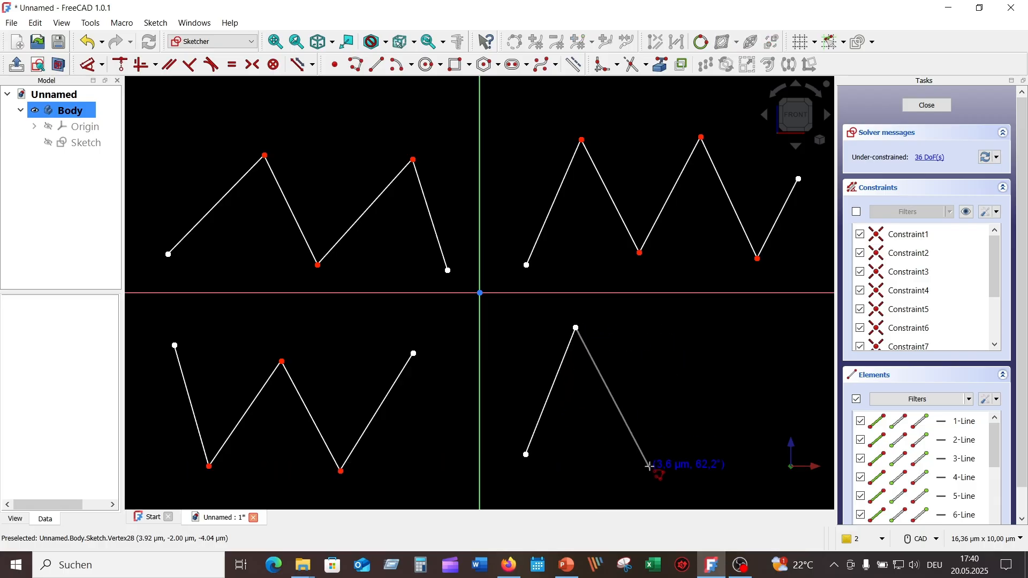
click(651, 468)
click(742, 327)
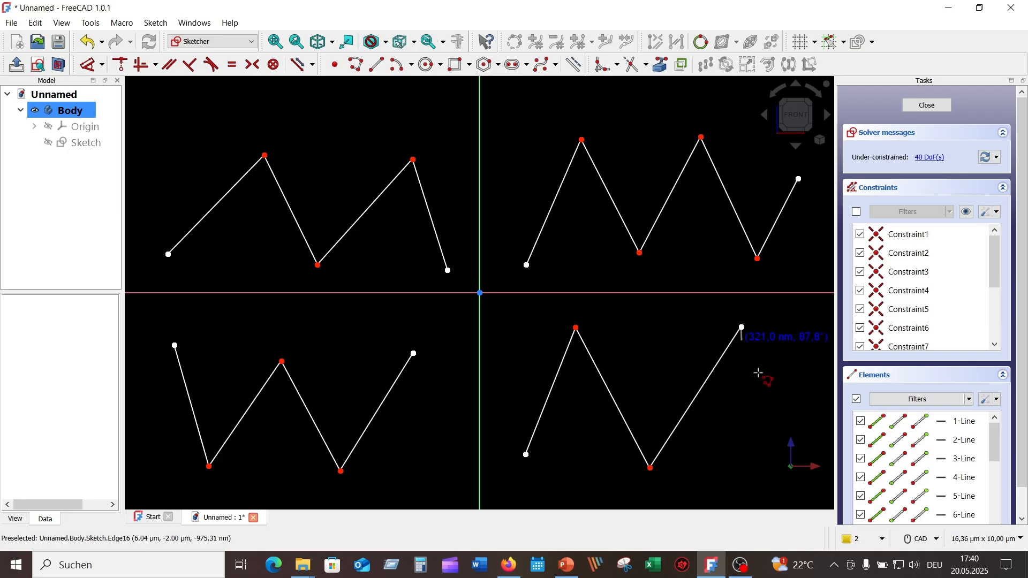
click(760, 445)
click(629, 492)
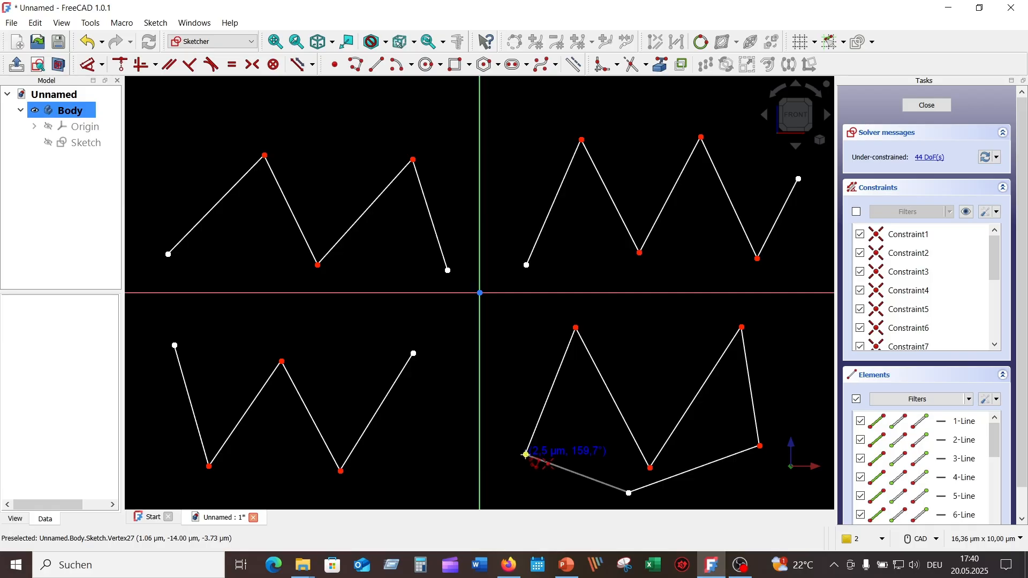
click(525, 455)
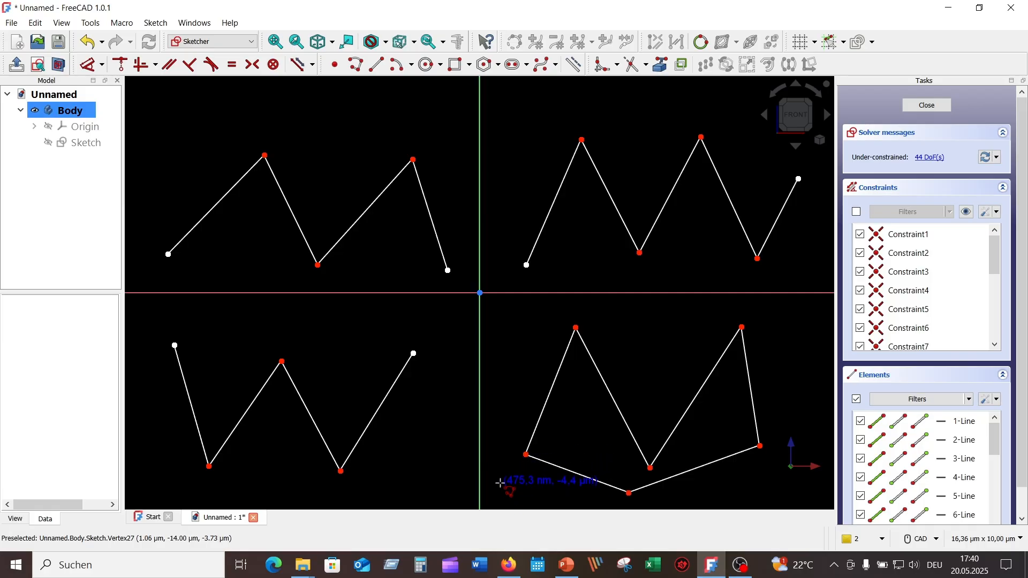
key(Escape)
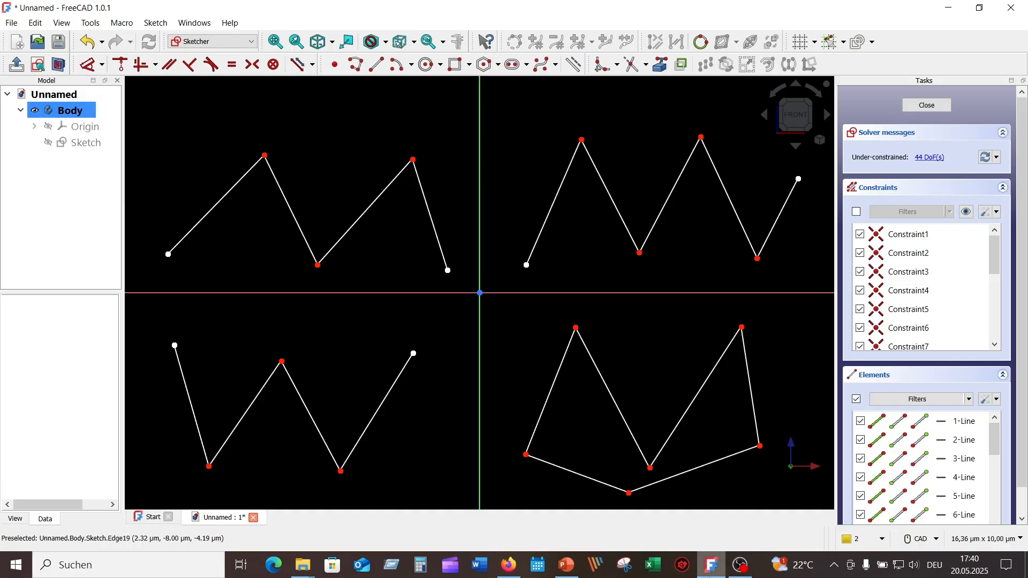
Step: Create a new sketch on the body's XZ-plane
mouse_move(711, 565)
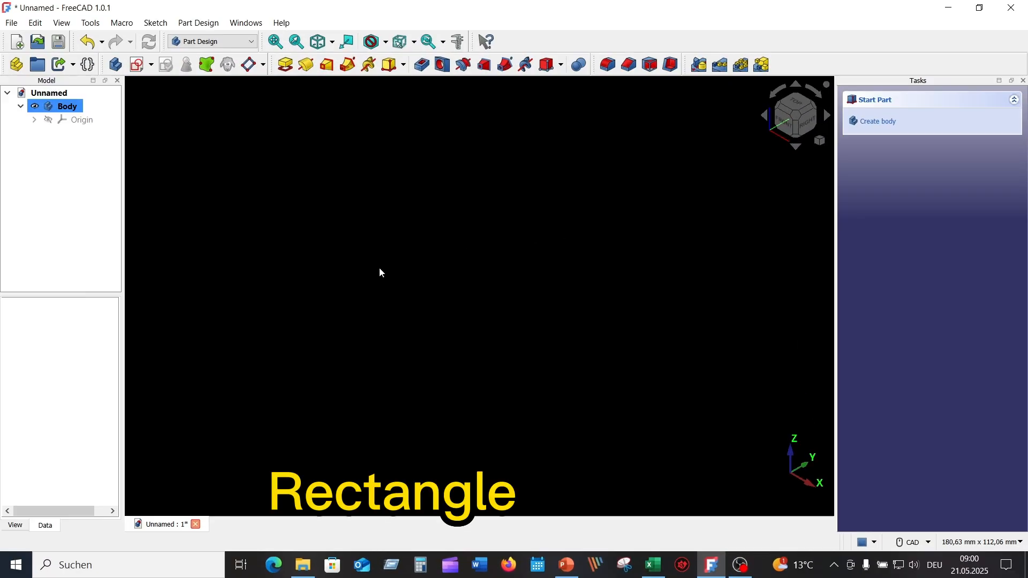
click(140, 65)
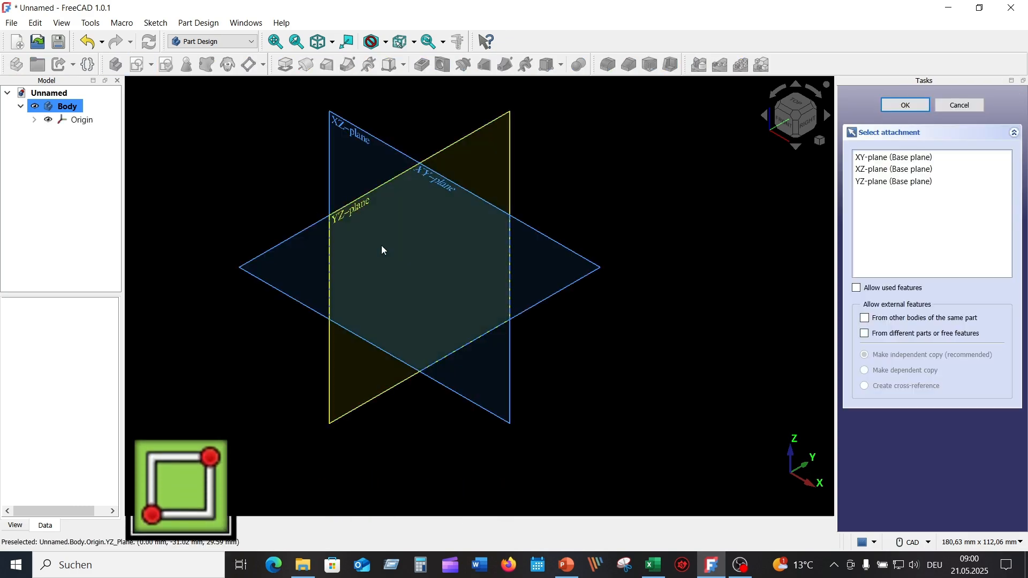
click(355, 134)
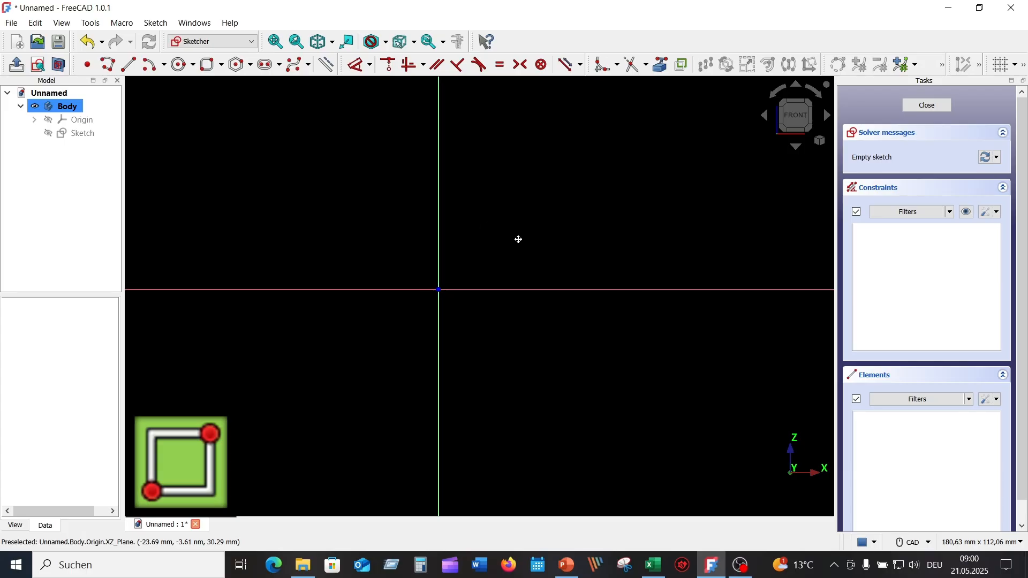
middle_drag(590, 233, 554, 238)
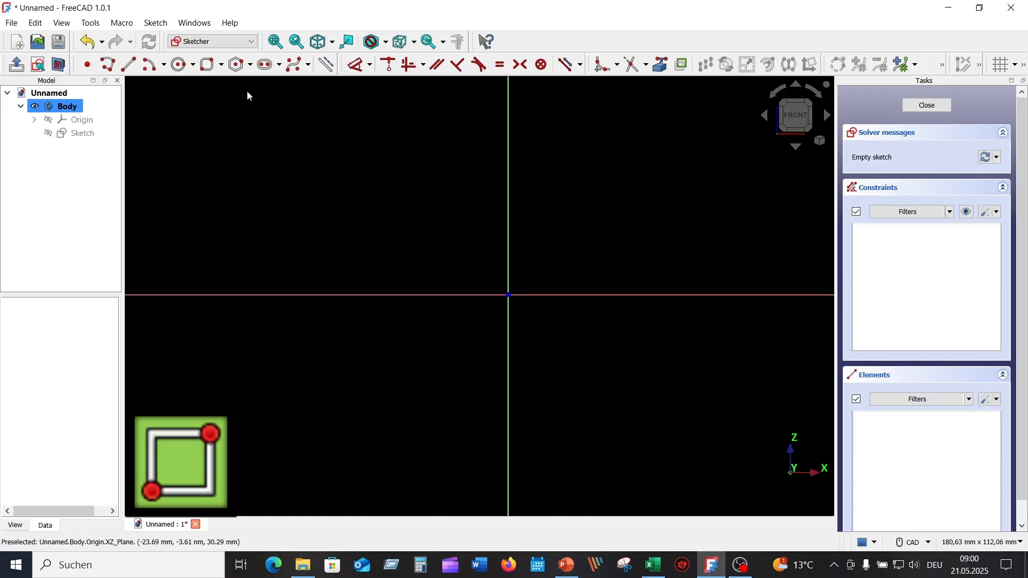
Step: Draw a corner rectangle 50 mm wide and 40 mm high in the sketch's upper-left quadrant and end the Rectangle tool
click(220, 65)
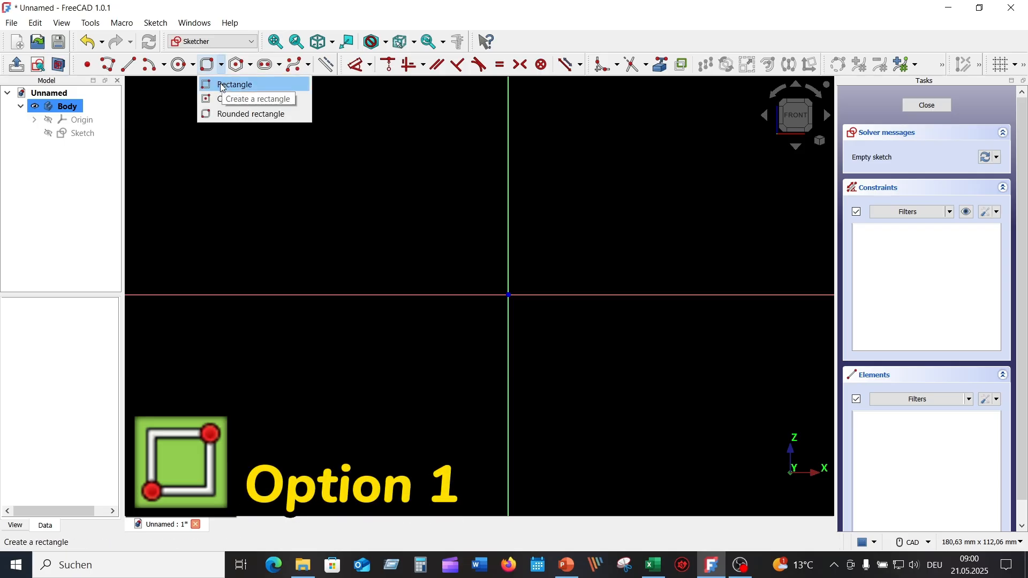
click(223, 84)
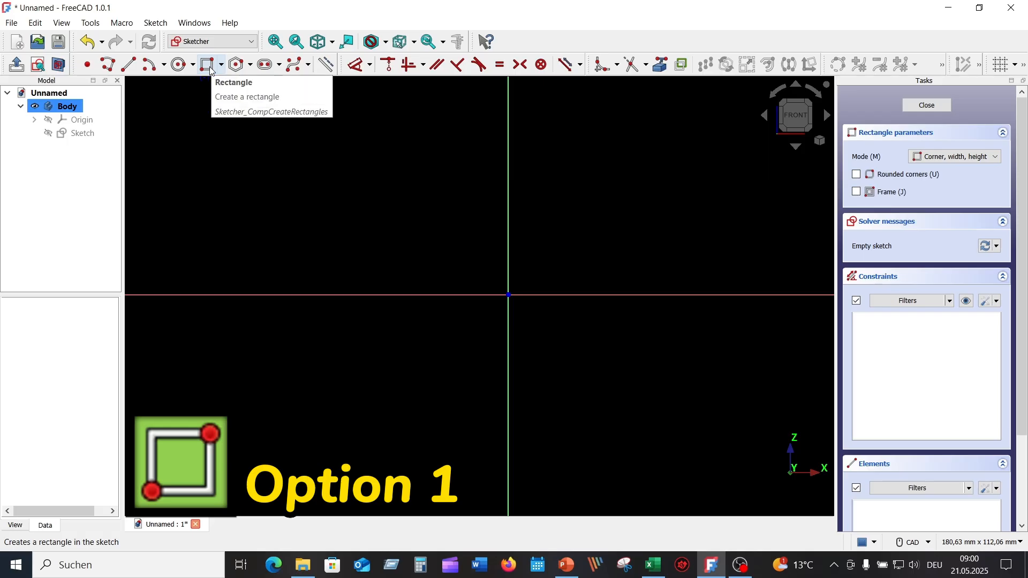
click(255, 213)
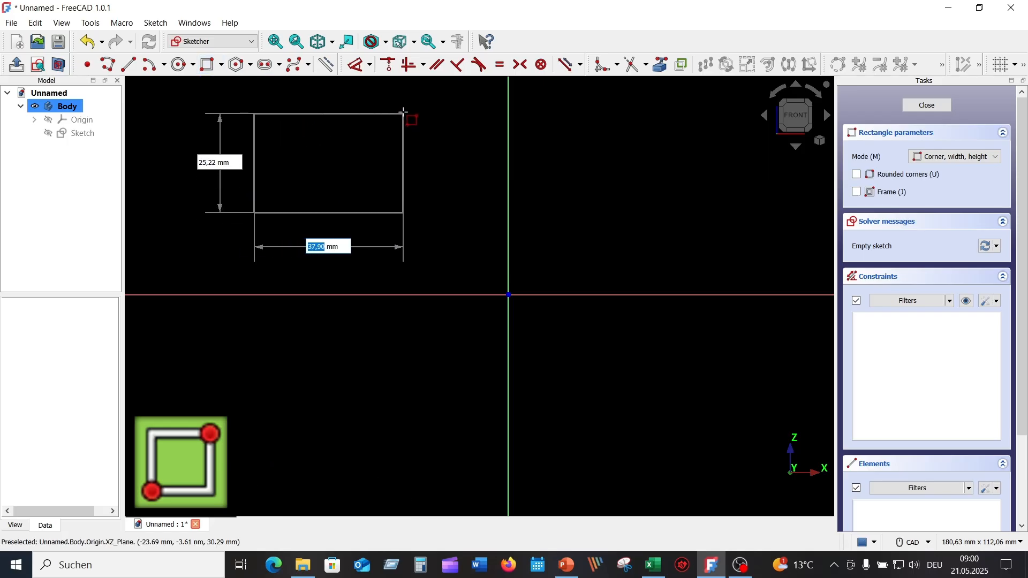
text(5)
key(Tab)
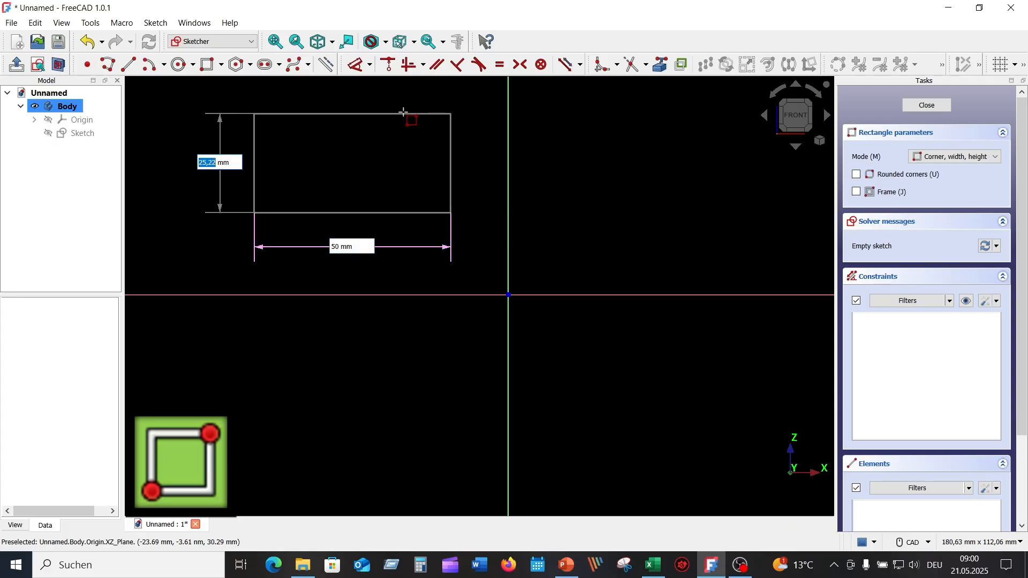
text(40)
key(Return)
scroll(406, 178, down, 2)
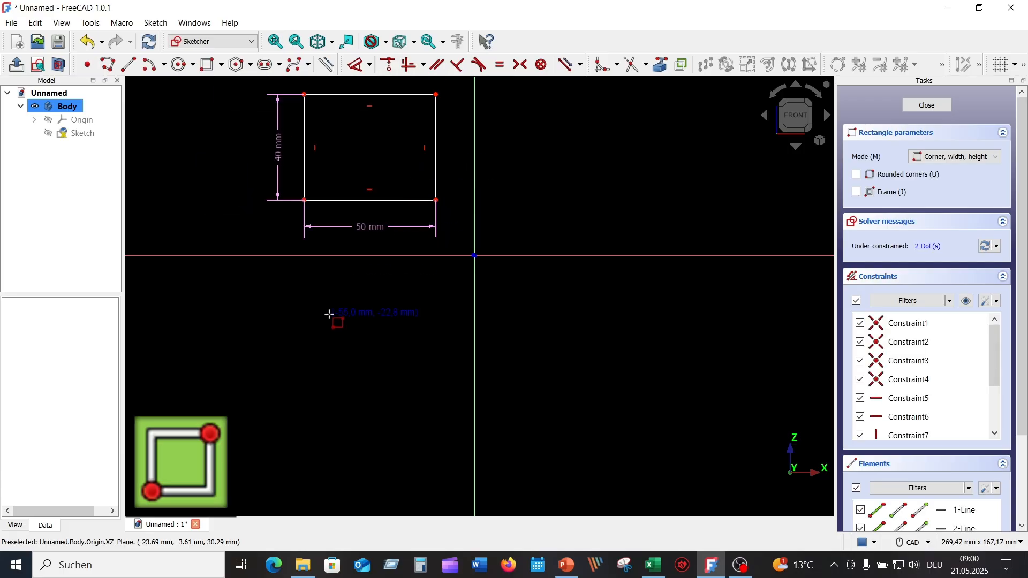
key(Escape)
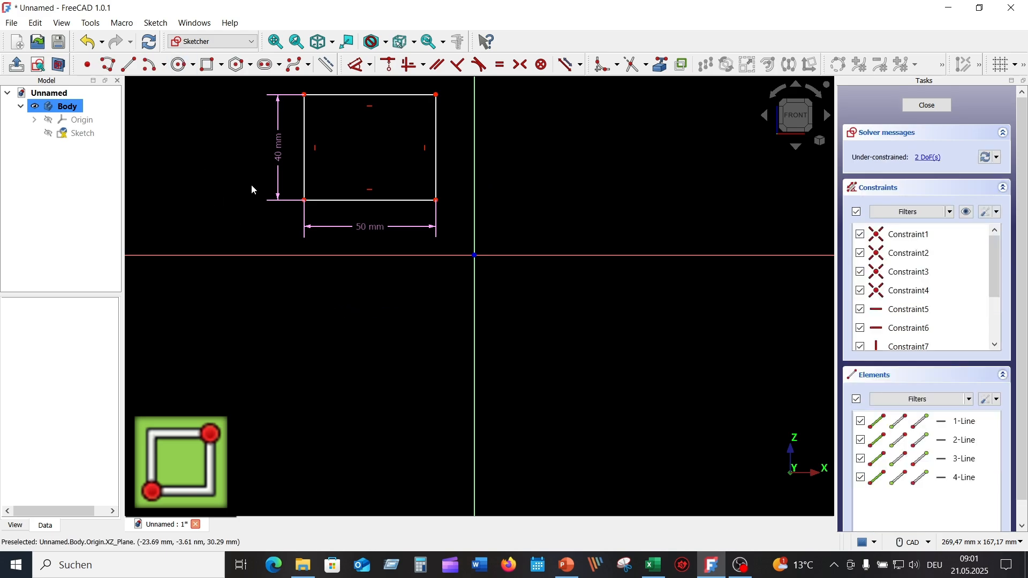
Step: Draw a corner rectangle 50 mm wide and 40 mm high in the sketch's lower-left quadrant and end the Rectangle tool
mouse_move(428, 313)
middle_down()
mouse_move(445, 391)
mouse_move(436, 370)
middle_up()
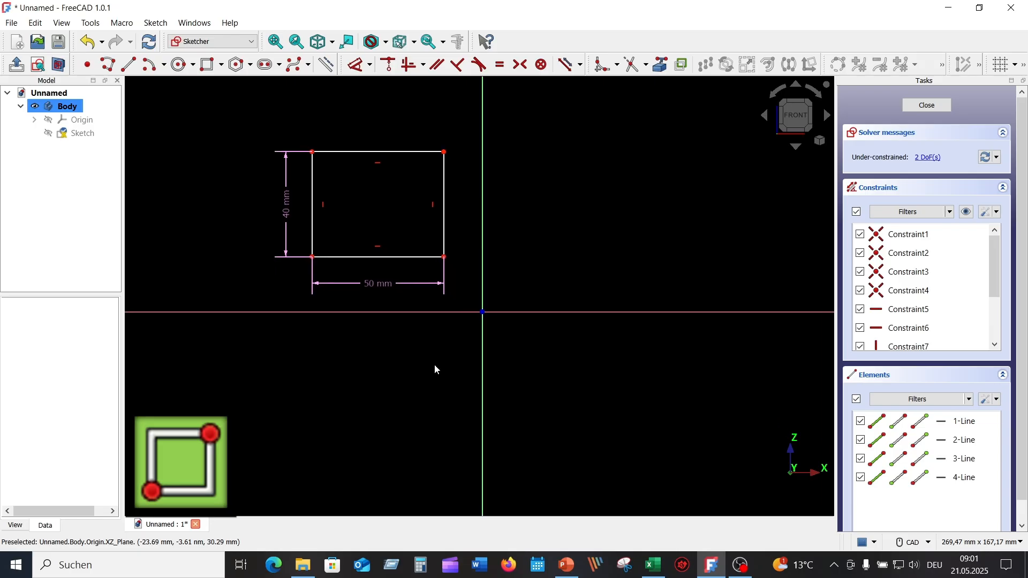
click(155, 23)
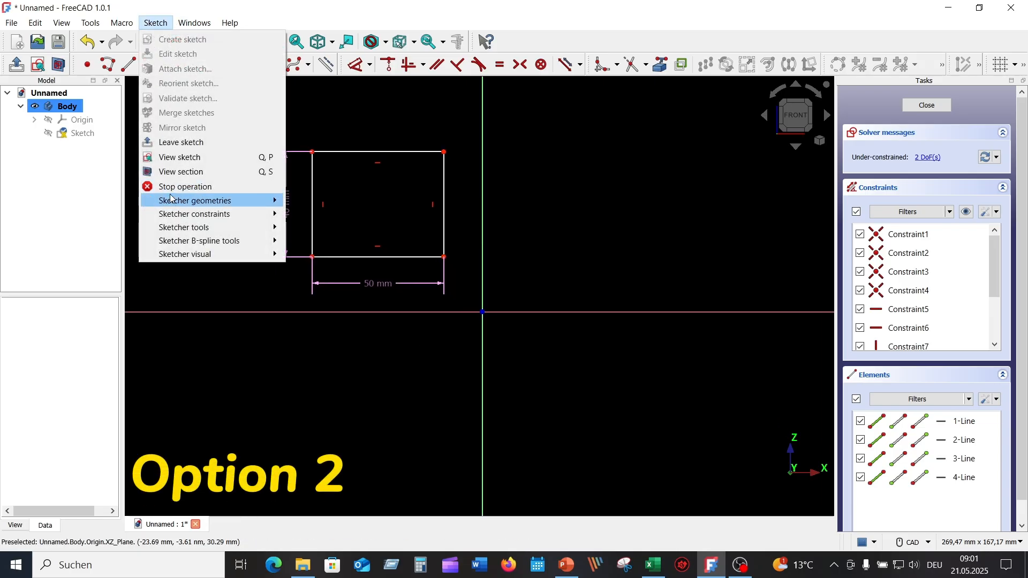
mouse_move(171, 200)
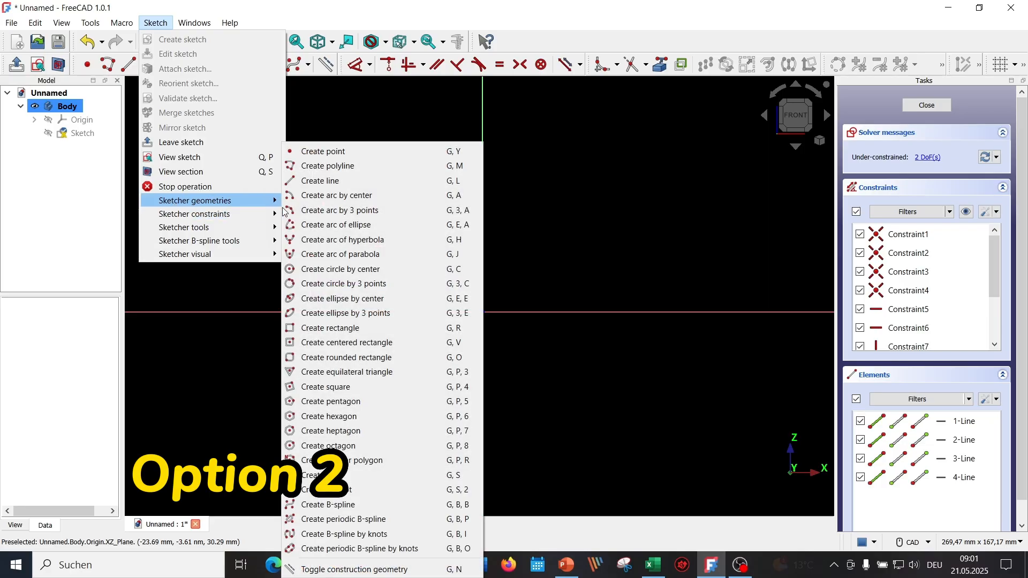
click(302, 331)
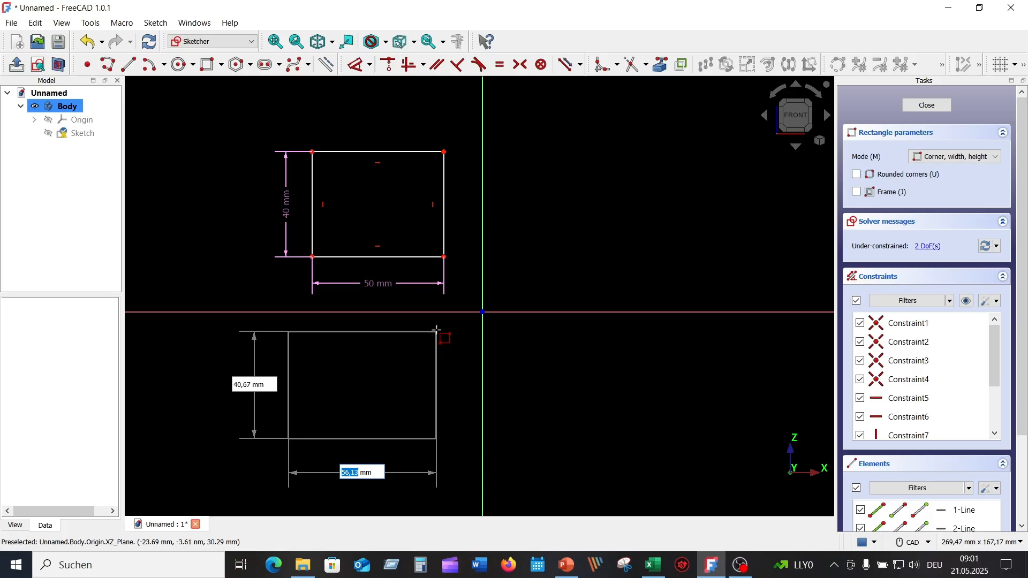
text(5)
key(Tab)
text(4)
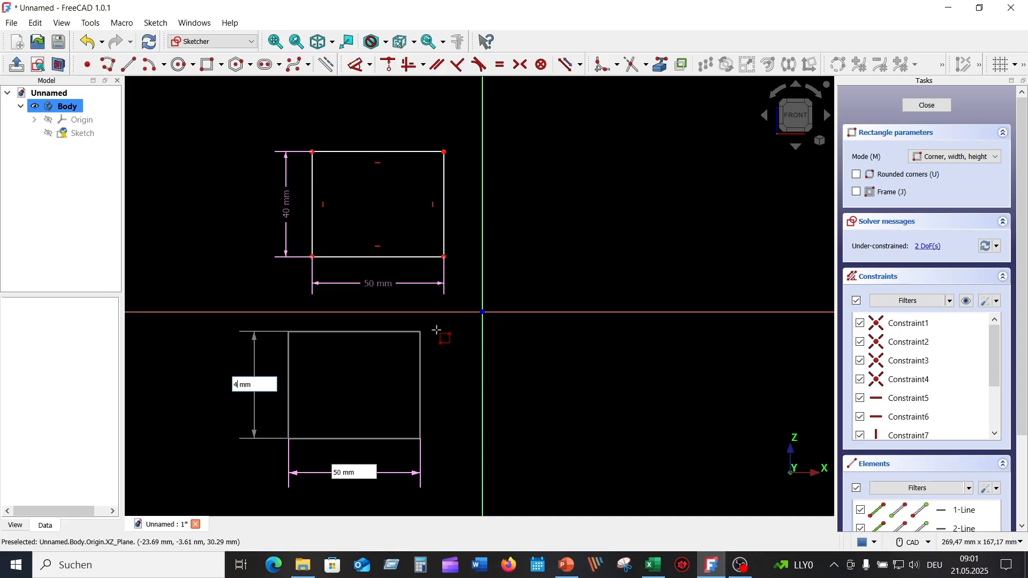
text(0)
key(Return)
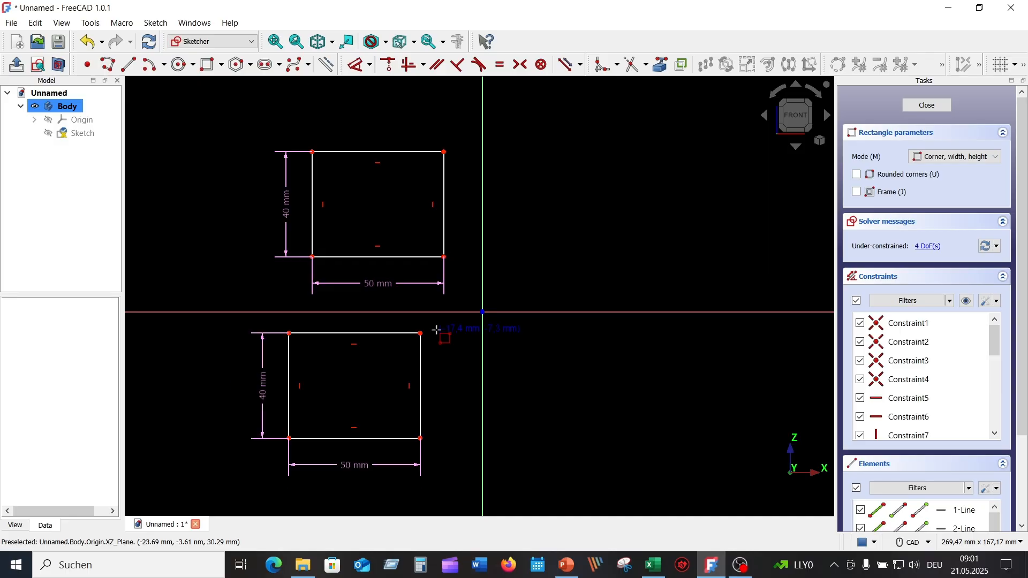
right_click(571, 372)
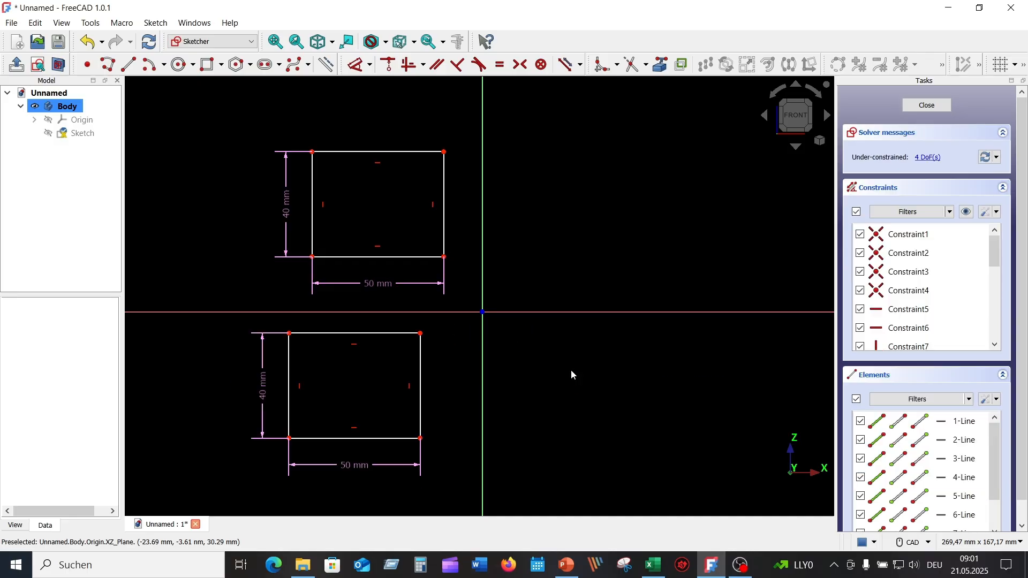
Step: Draw a corner rectangle 40 mm high and 50 mm wide in the sketch's upper-right quadrant and end the Rectangle tool
right_click(582, 138)
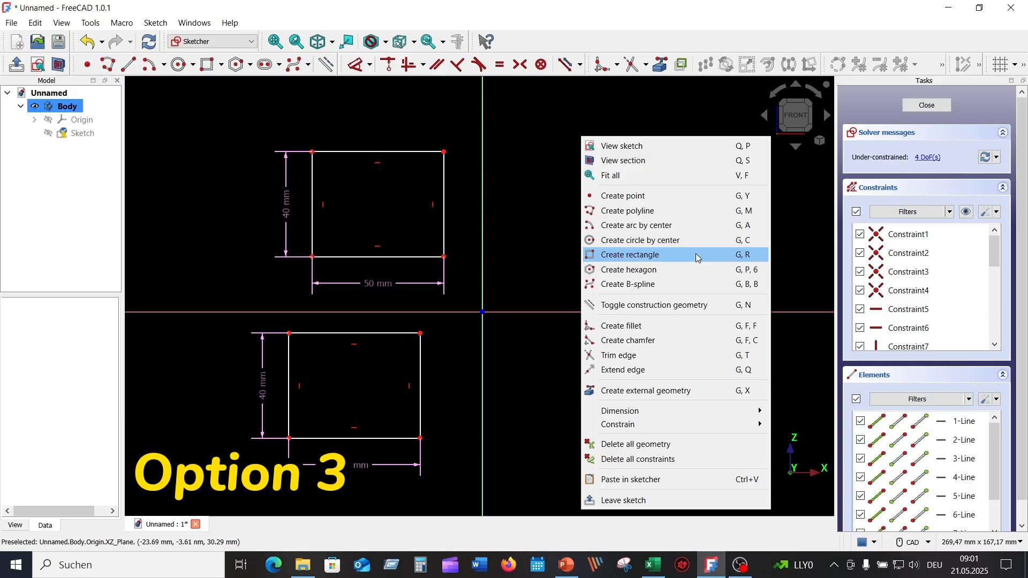
click(697, 256)
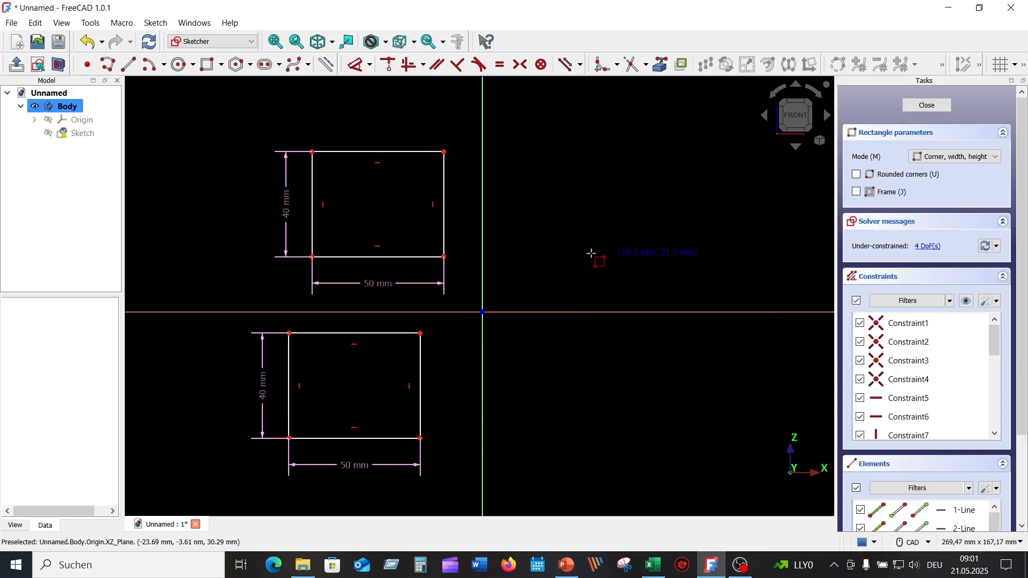
click(564, 272)
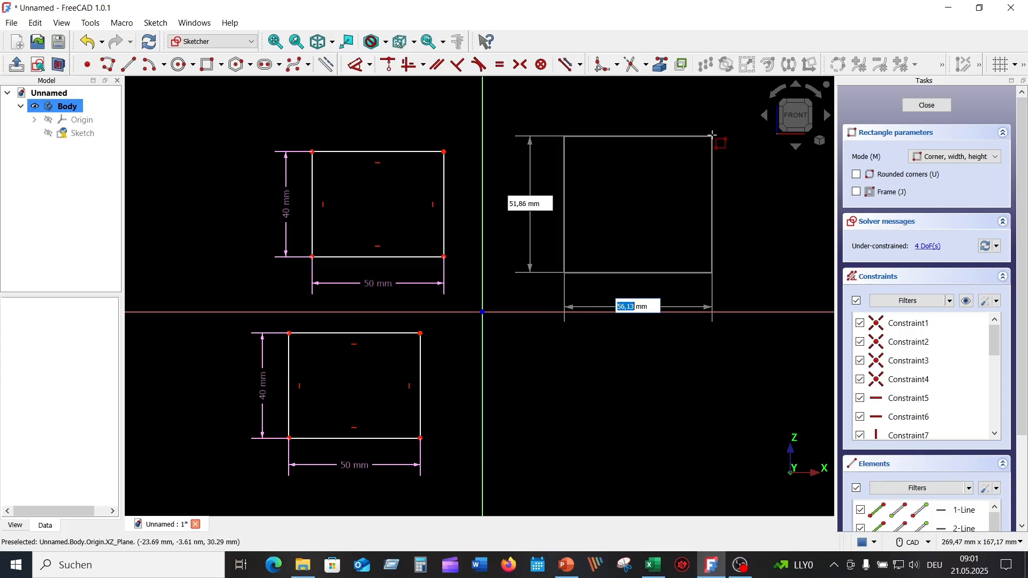
key(Tab)
text(40)
key(Return)
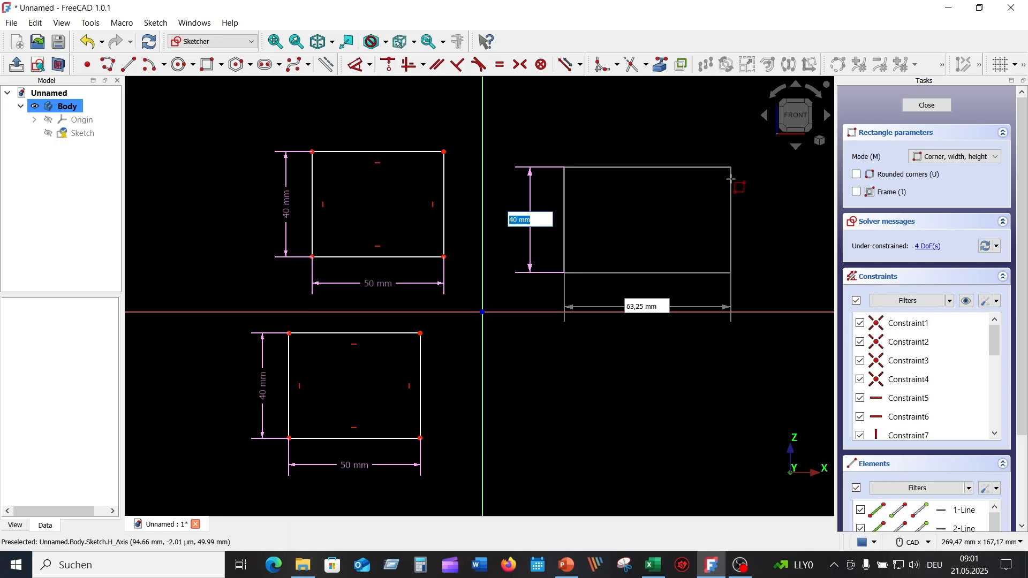
key(Tab)
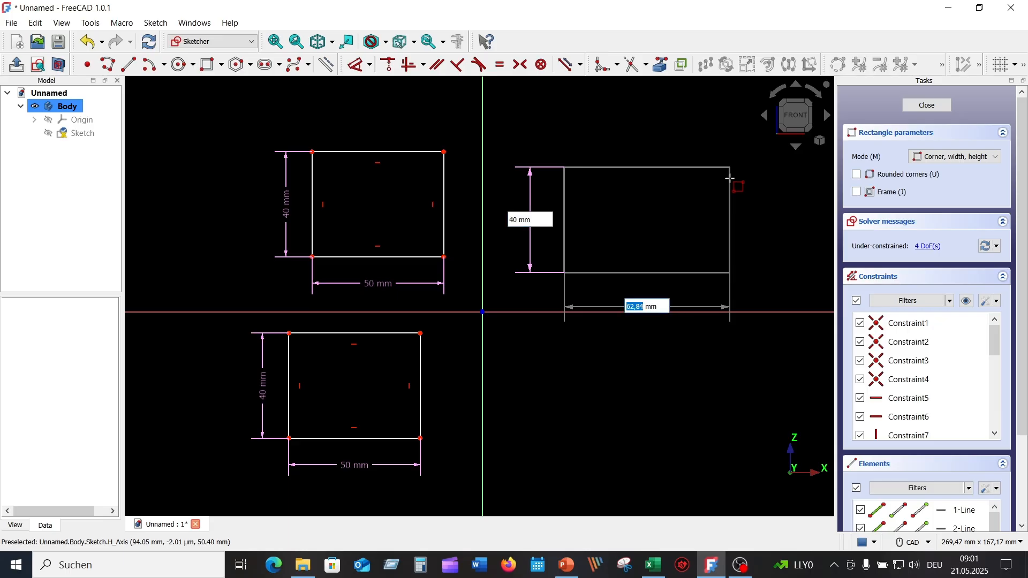
text(50)
key(Return)
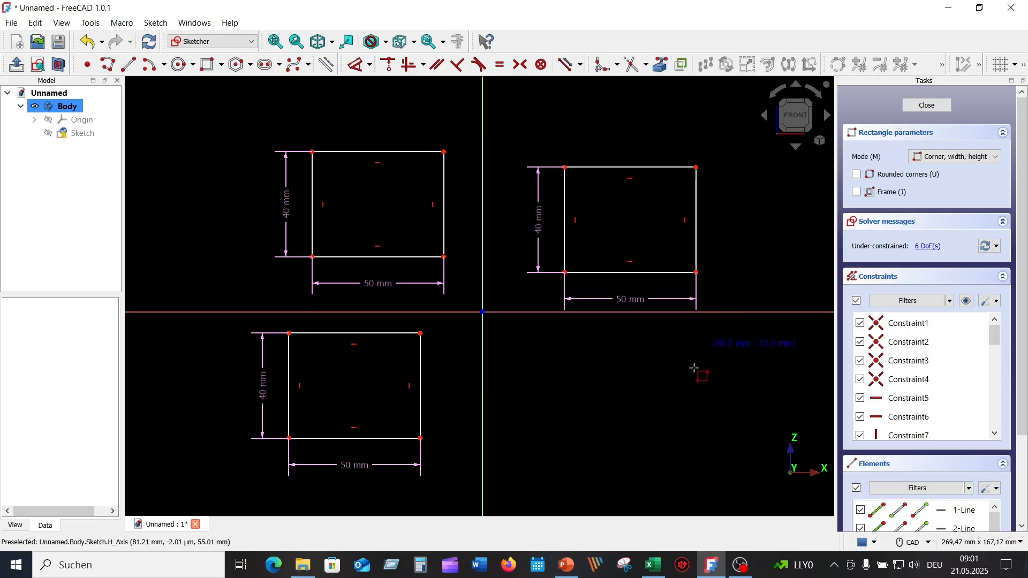
key(Escape)
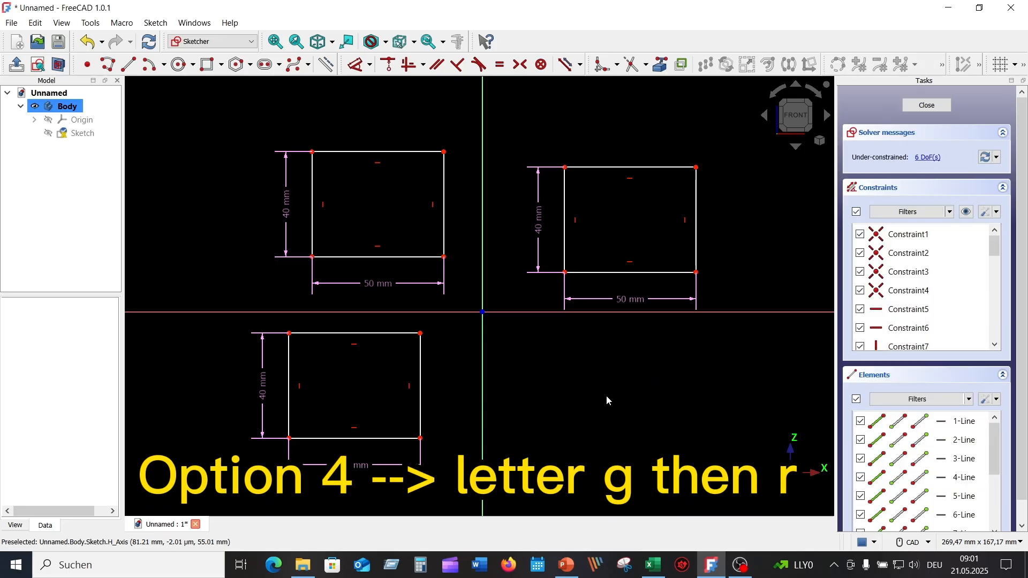
Step: Draw a corner rectangle 50 mm wide and 40 mm high in the sketch's lower-right quadrant
key(g)
key(r)
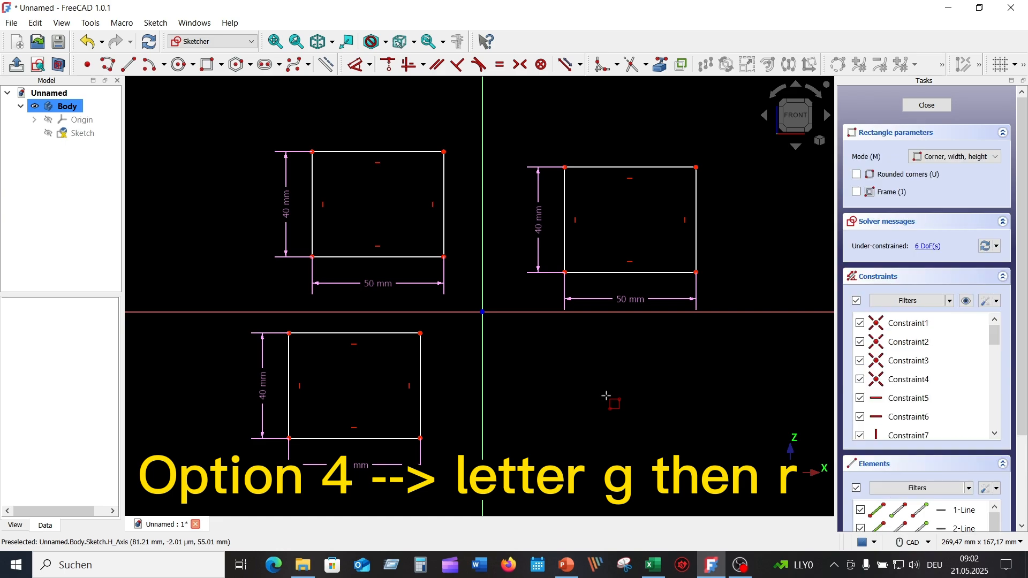
click(574, 454)
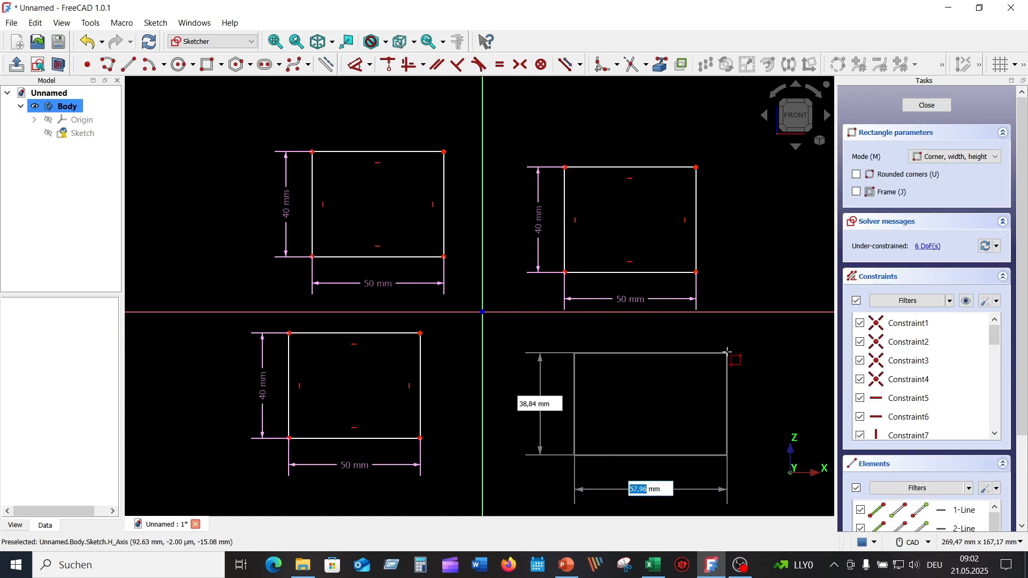
text(50)
key(Tab)
text(4)
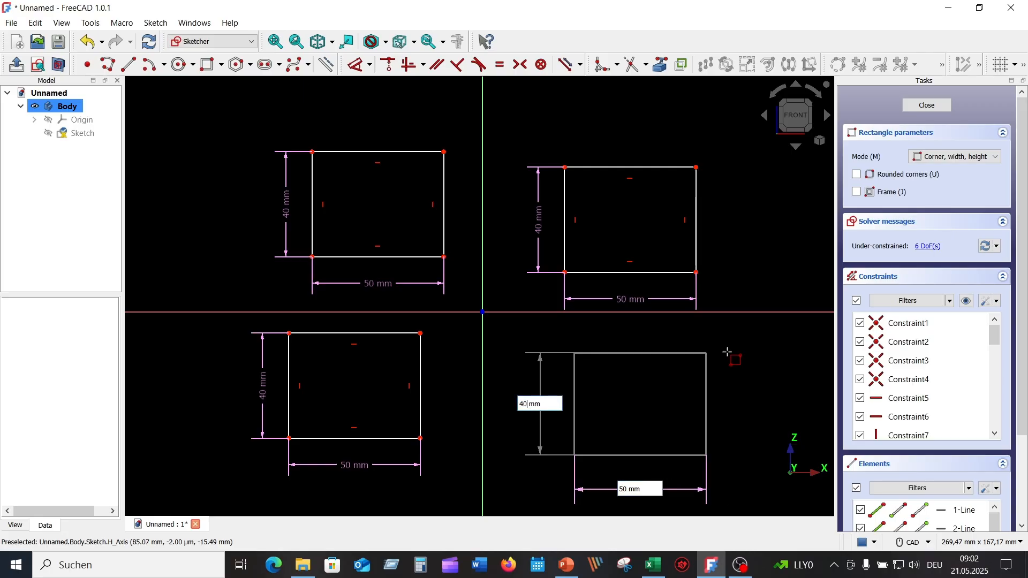
text(0)
key(Return)
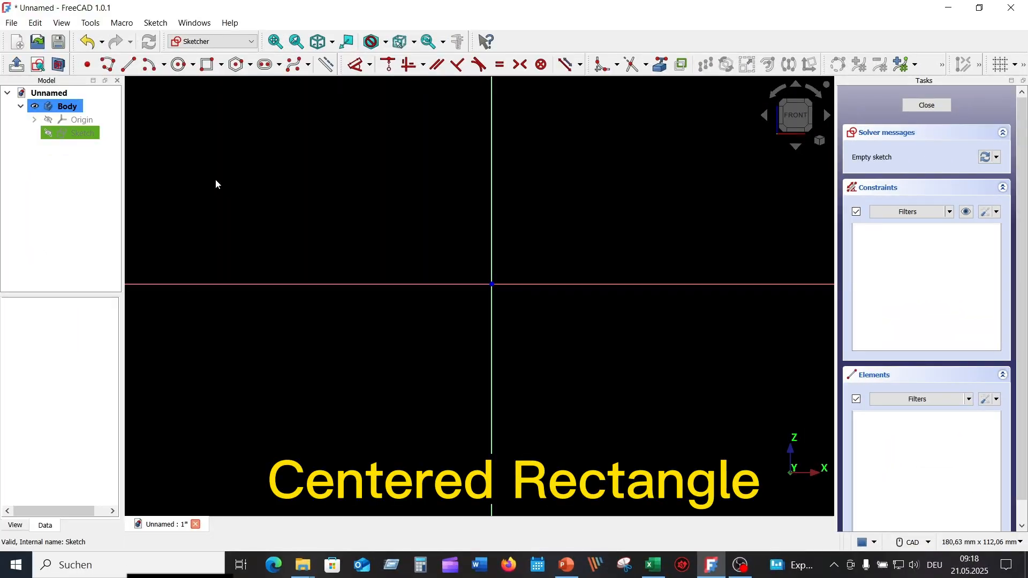
Step: Draw a centered rectangle 40 mm wide and 30 mm high in the empty sketch's upper-left quadrant and end the tool
click(221, 65)
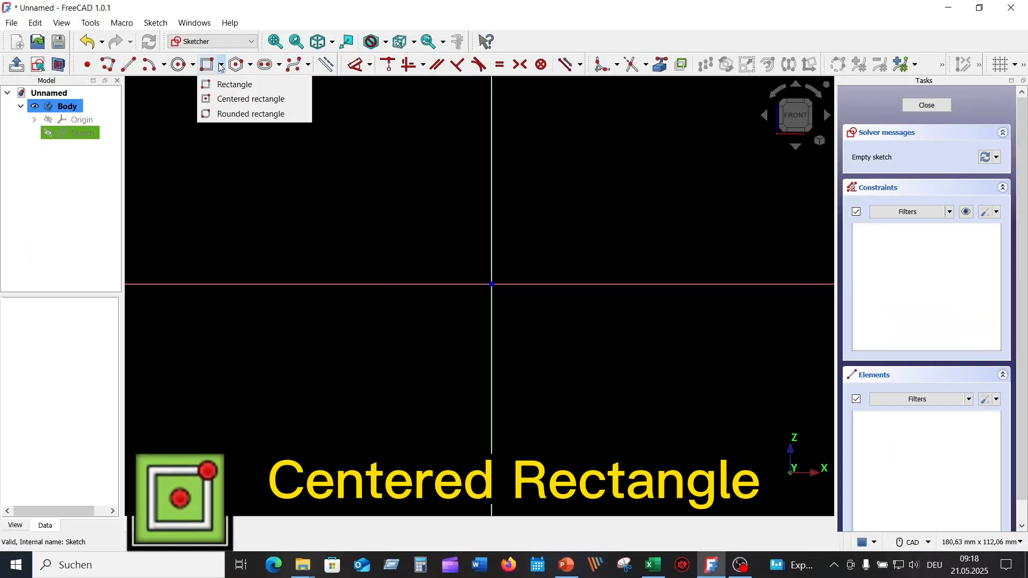
click(242, 99)
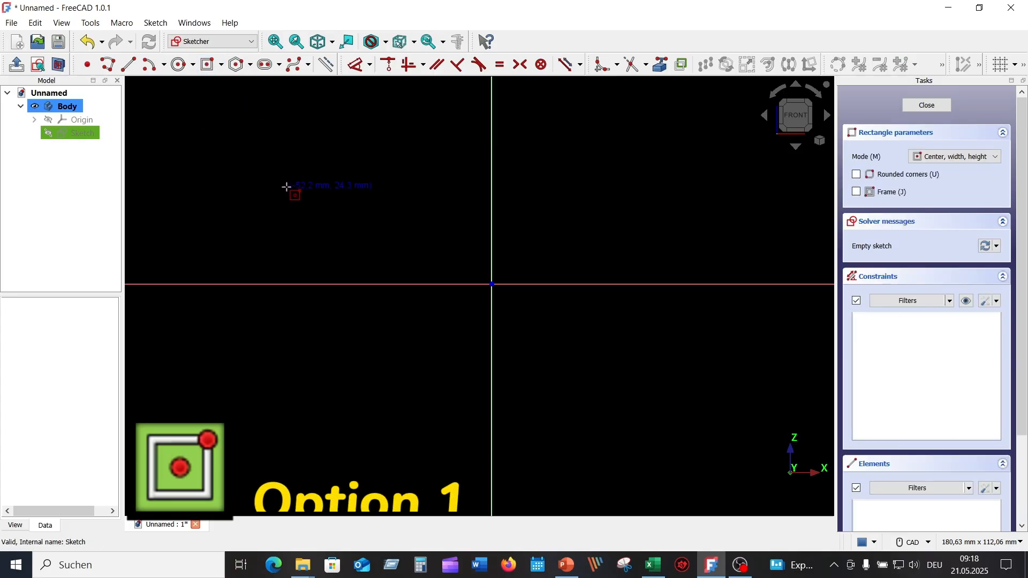
click(294, 176)
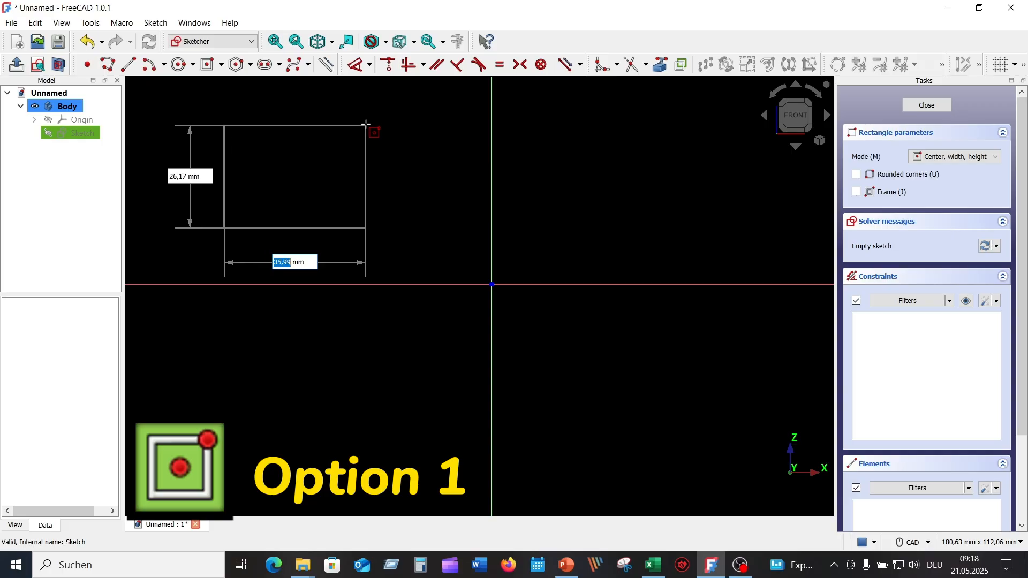
text(40)
key(Tab)
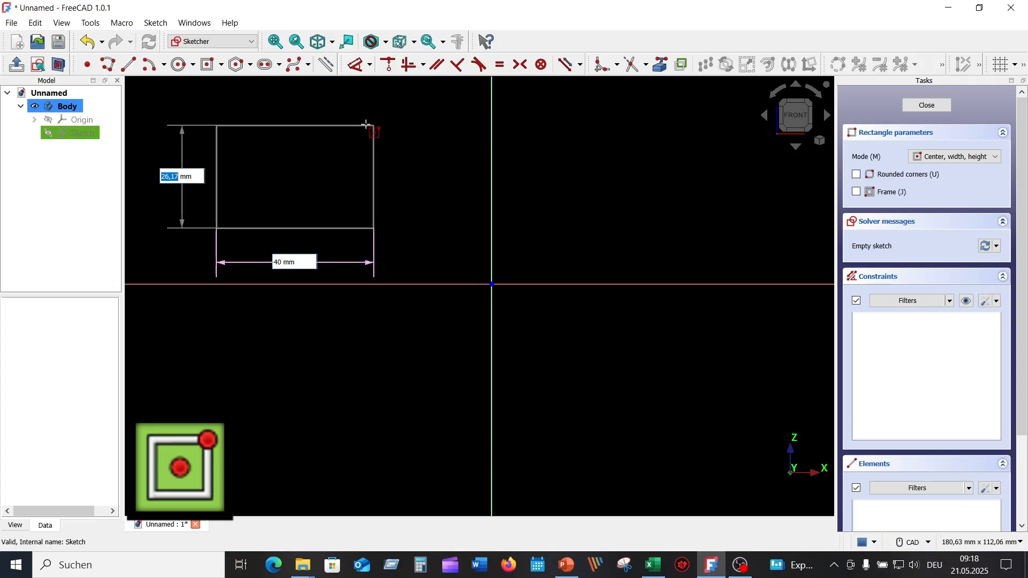
text(30)
key(Return)
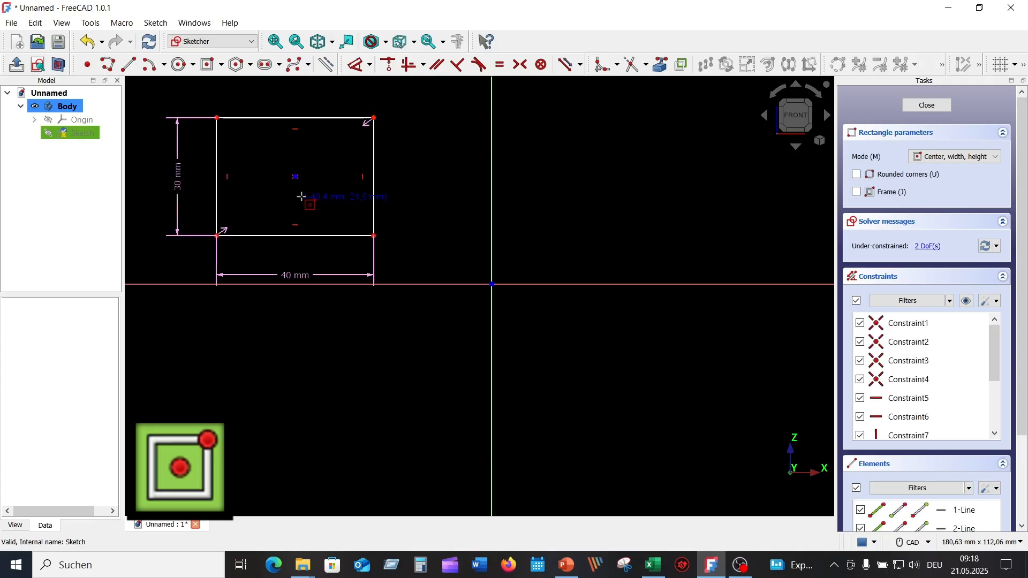
key(Escape)
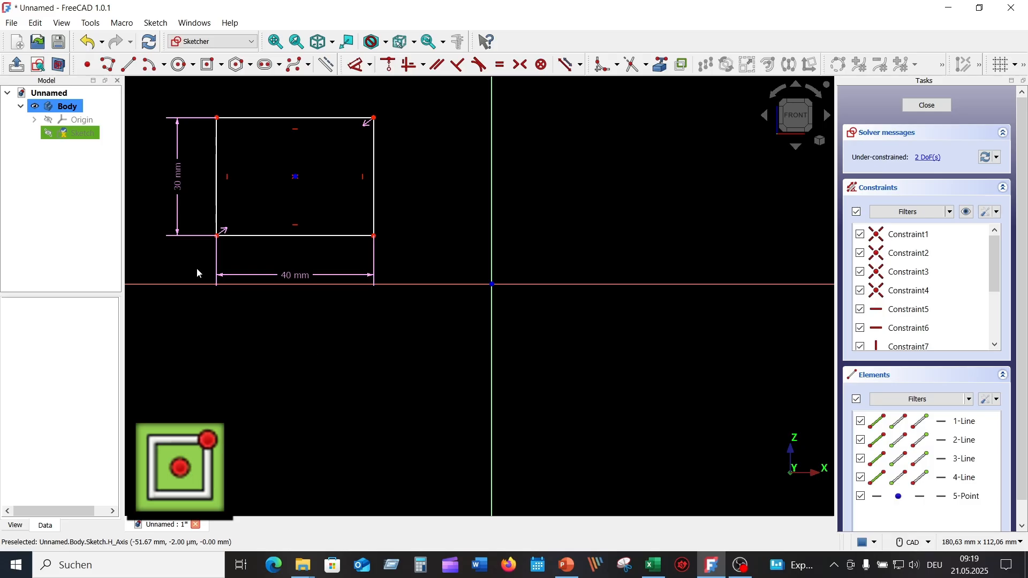
Step: Draw a centered rectangle 40 mm wide and 30 mm high in the sketch's lower-left quadrant and end the tool
click(156, 24)
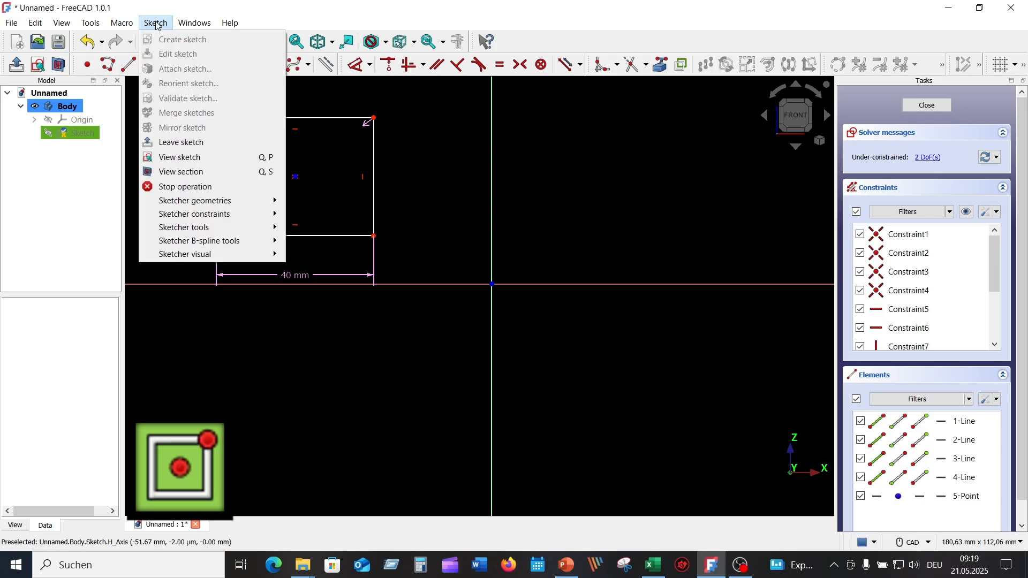
mouse_move(212, 206)
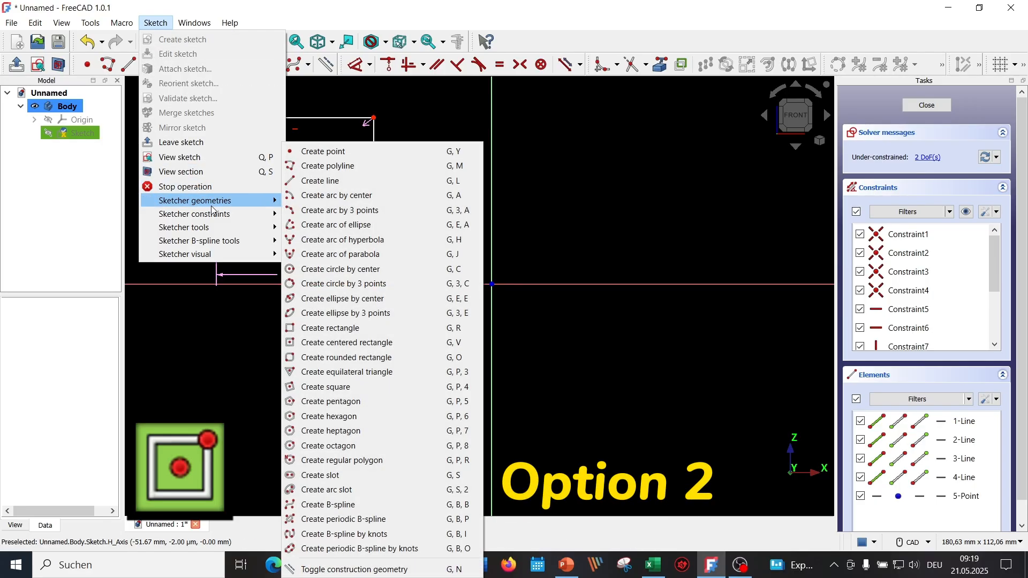
click(420, 344)
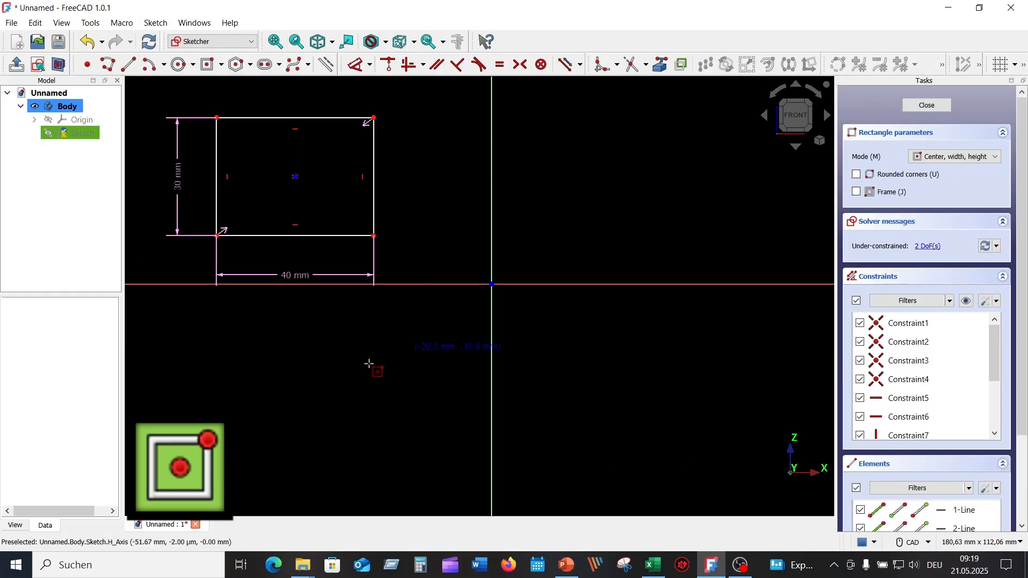
click(291, 404)
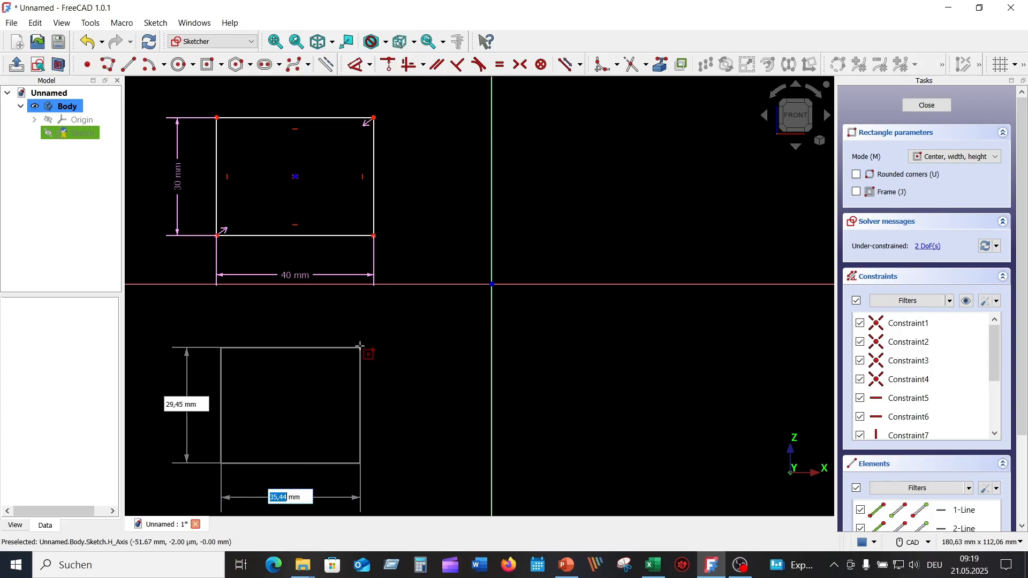
text(3)
key(BackSpace)
text(40)
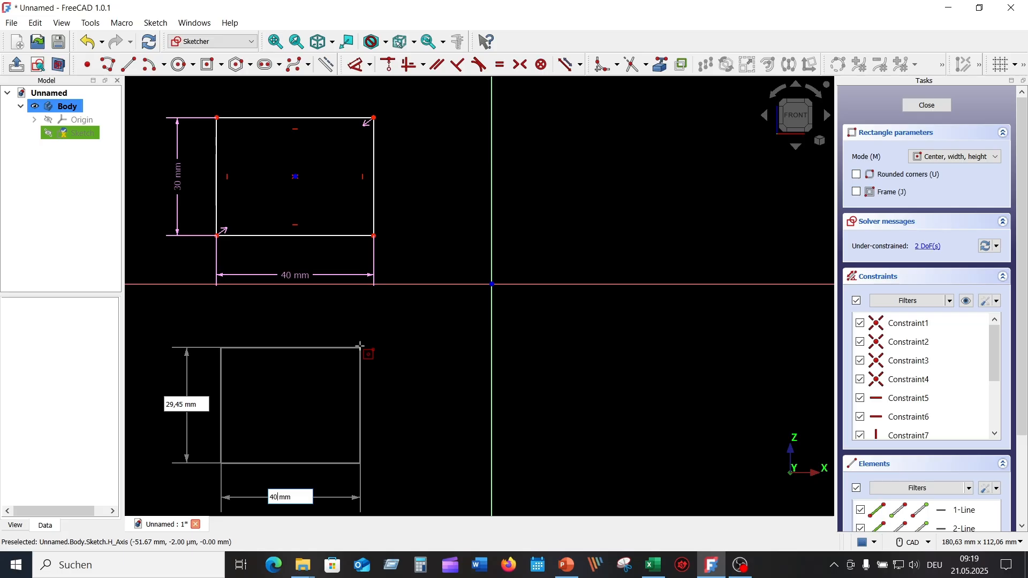
key(Tab)
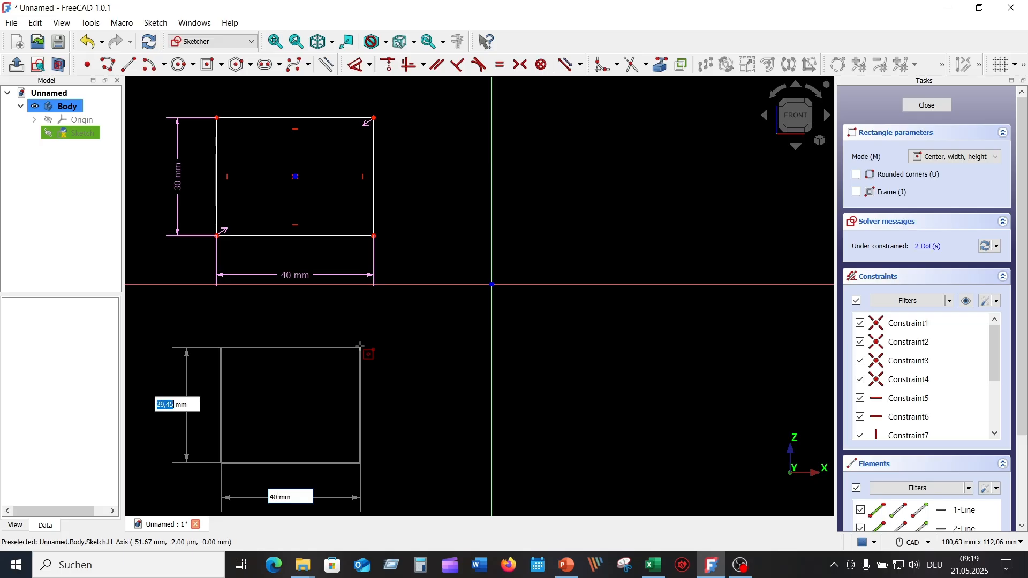
text(30)
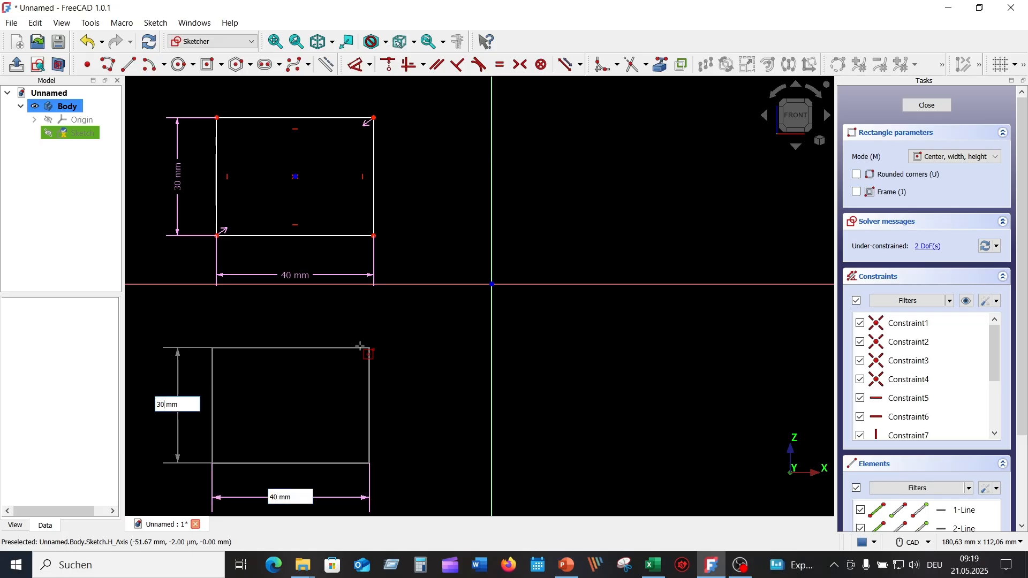
key(Return)
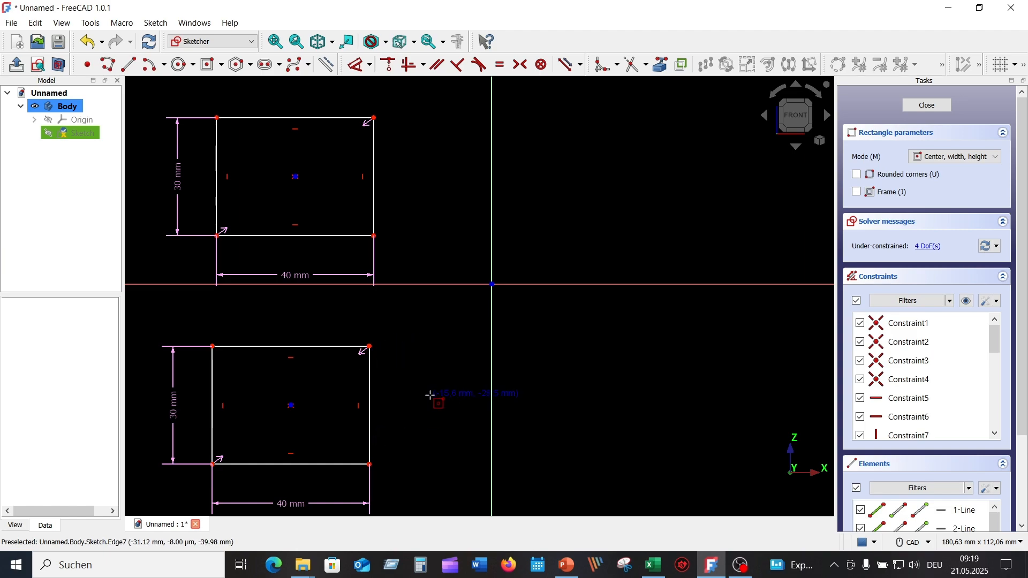
key(Escape)
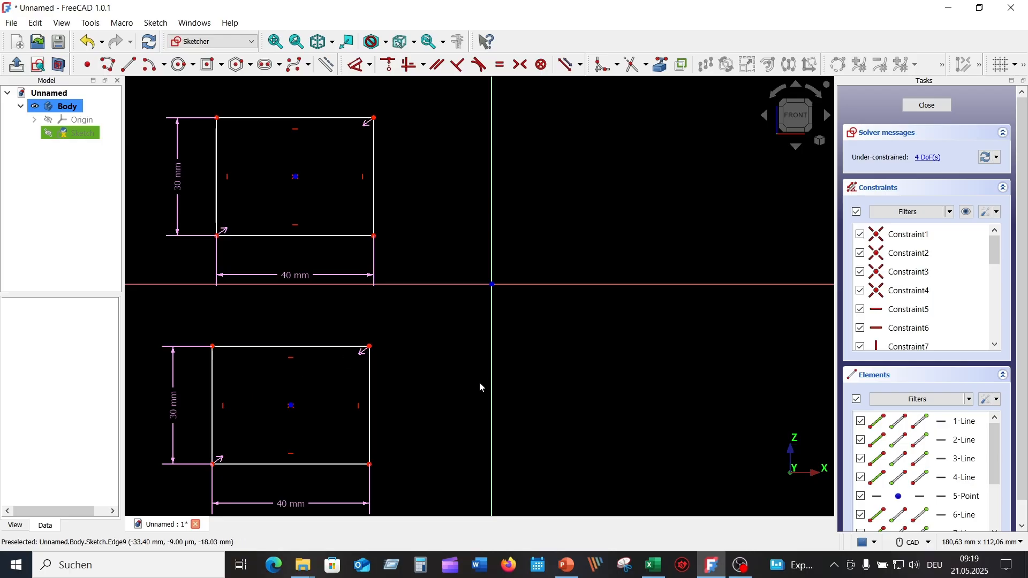
right_click(589, 132)
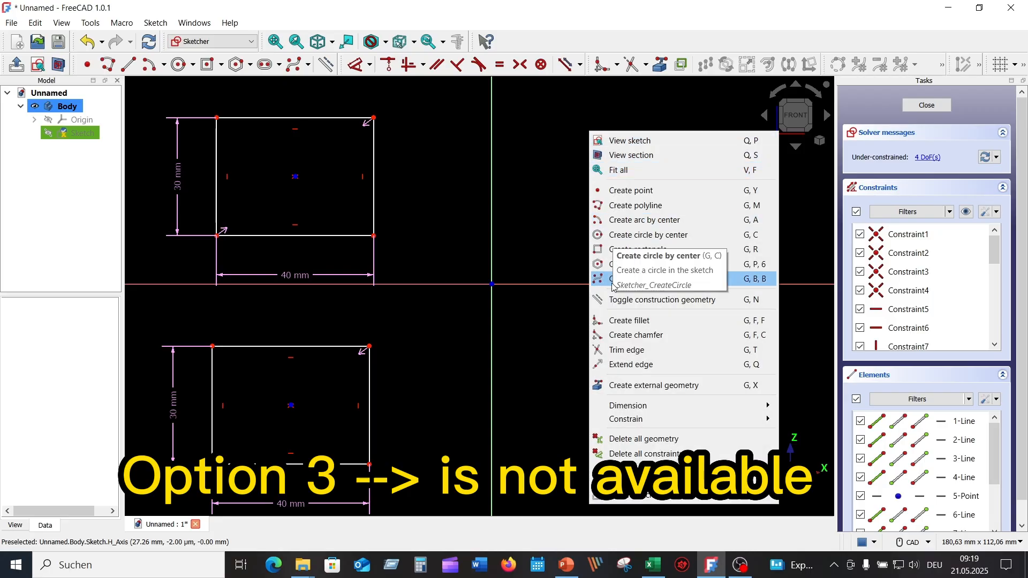
click(549, 141)
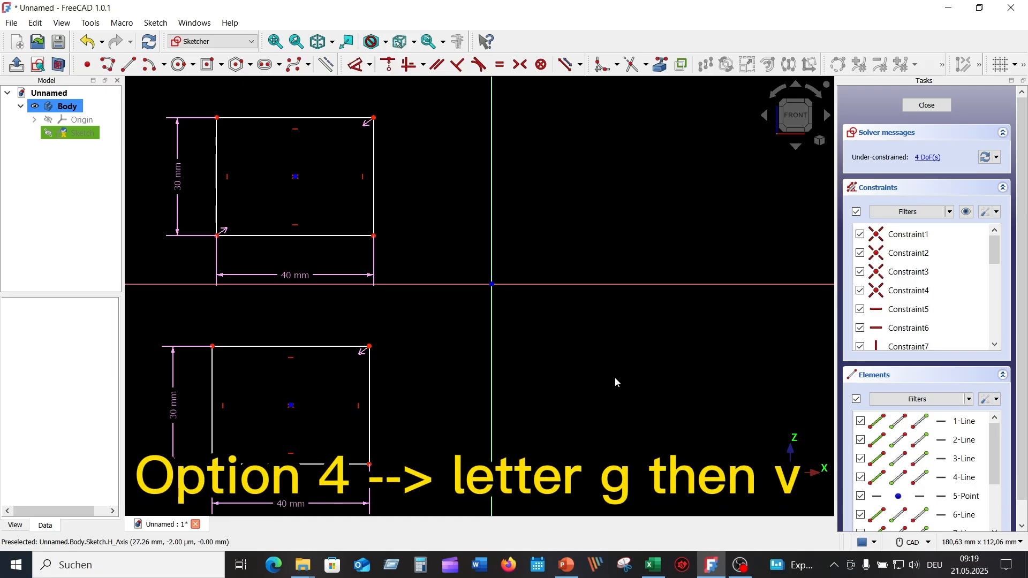
Step: Draw a centered rectangle 40 mm wide and 30 mm high in the sketch's lower-right quadrant
key(g)
key(v)
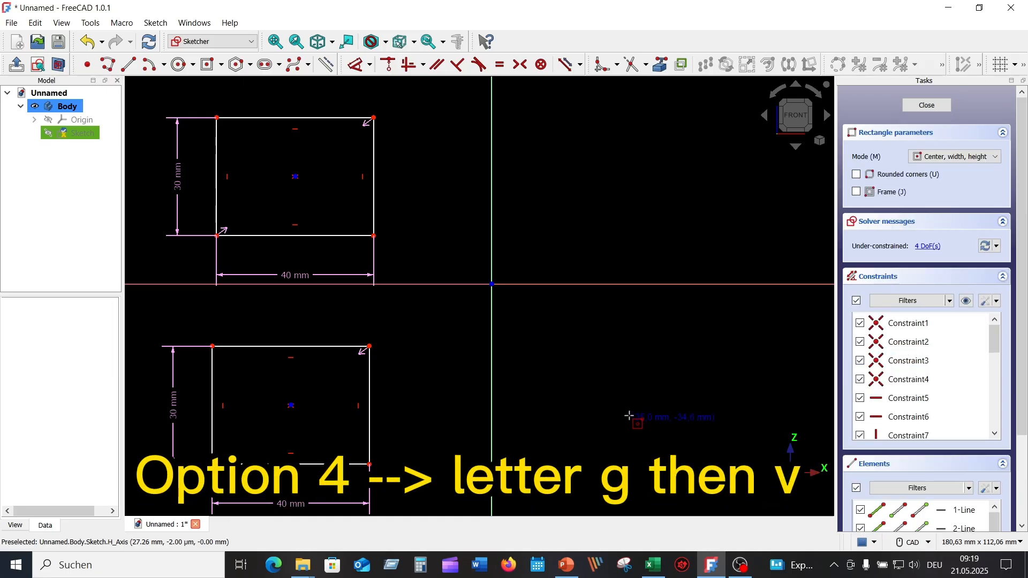
click(635, 392)
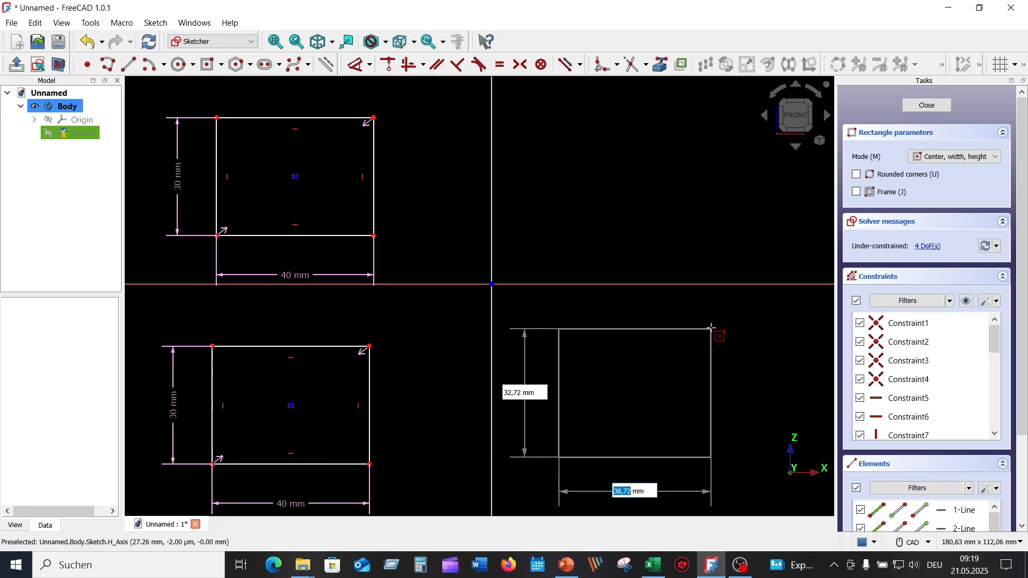
text(40)
key(Tab)
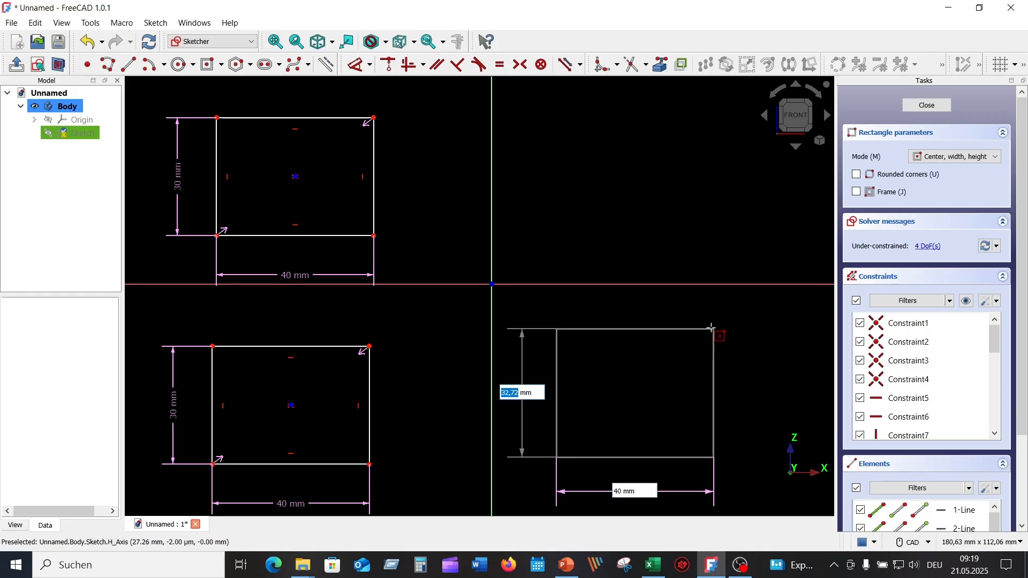
text(30)
key(Return)
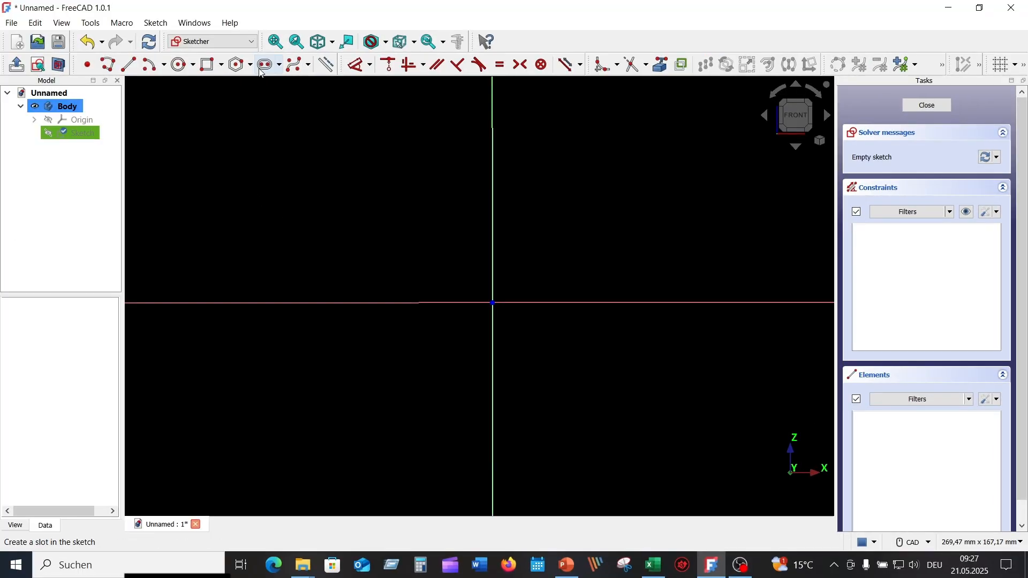
Step: Draw a rounded rectangle 50 mm wide and 40 mm high with 5 mm corner radius in the upper-left quadrant and move its radius label outside the shape
click(221, 65)
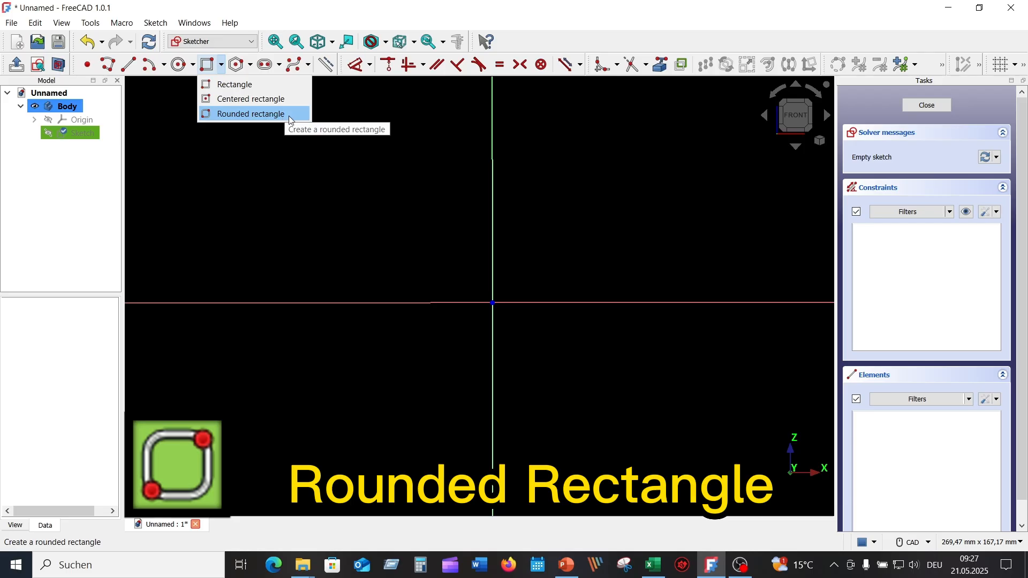
click(302, 115)
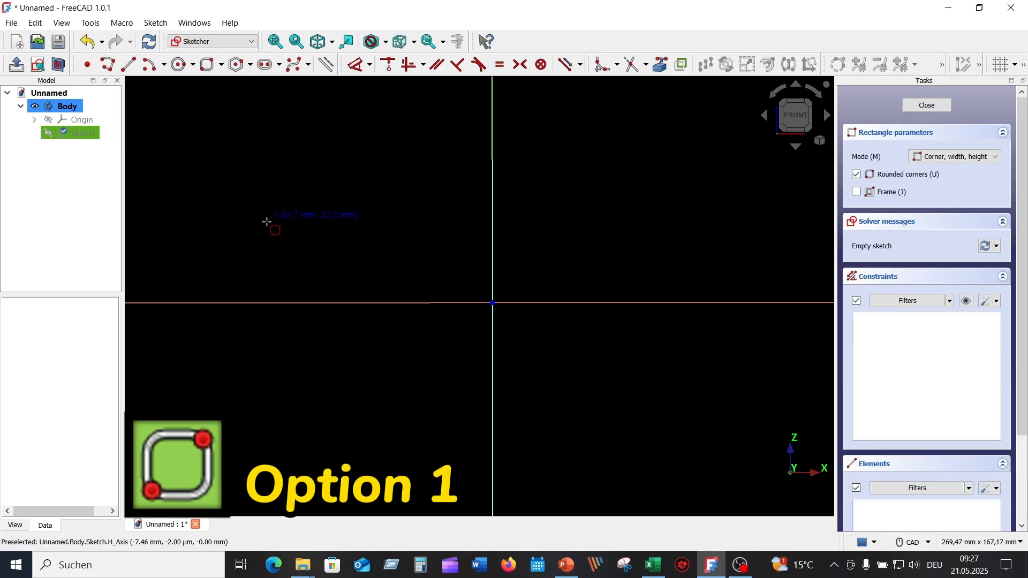
click(247, 239)
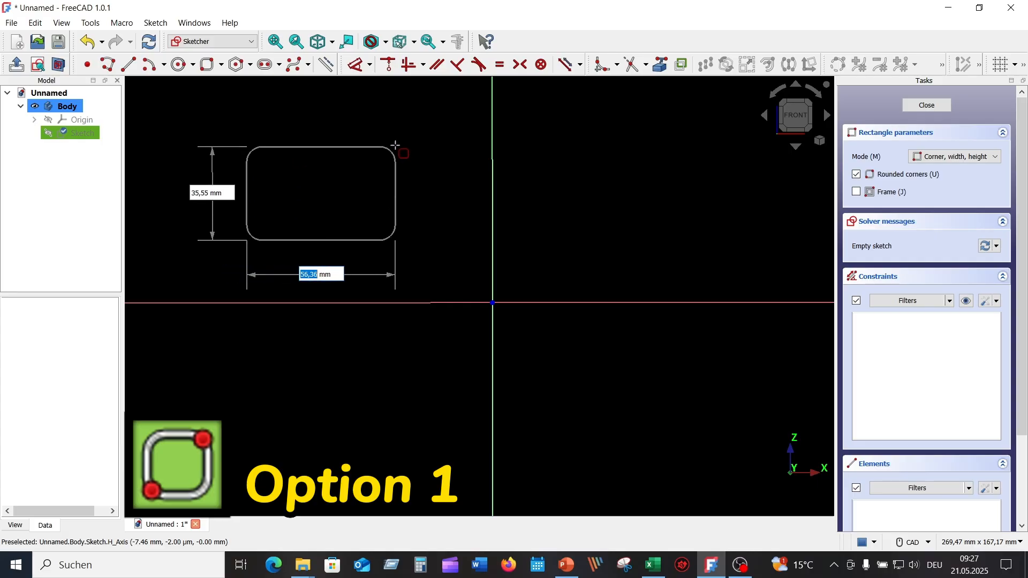
text(50)
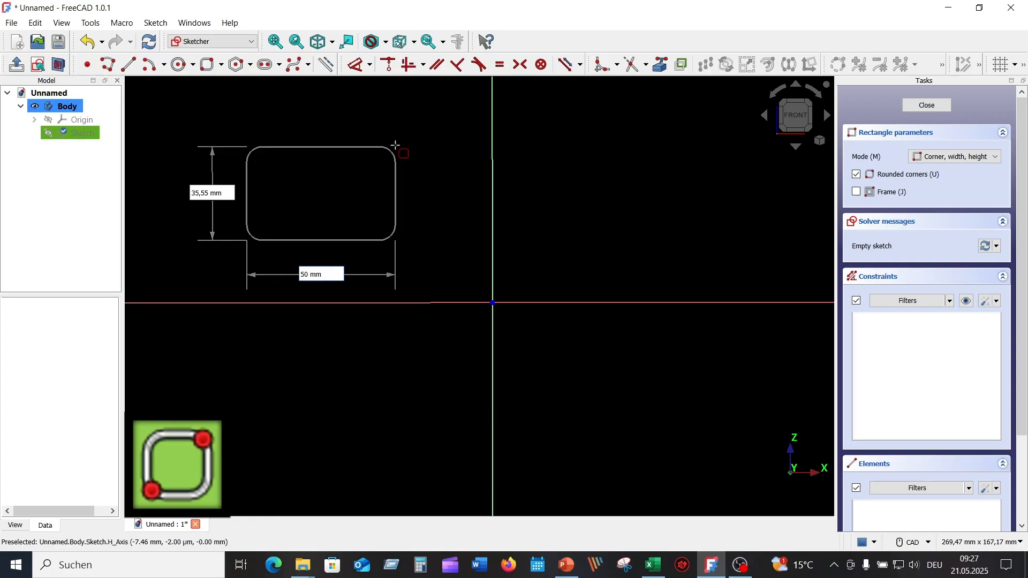
key(Tab)
text(4)
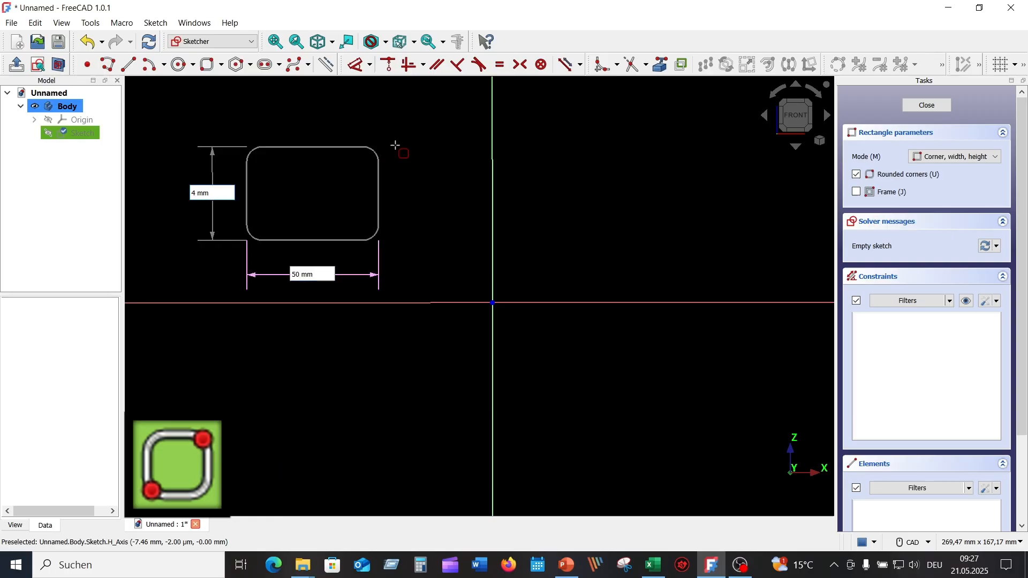
text(0)
key(Tab)
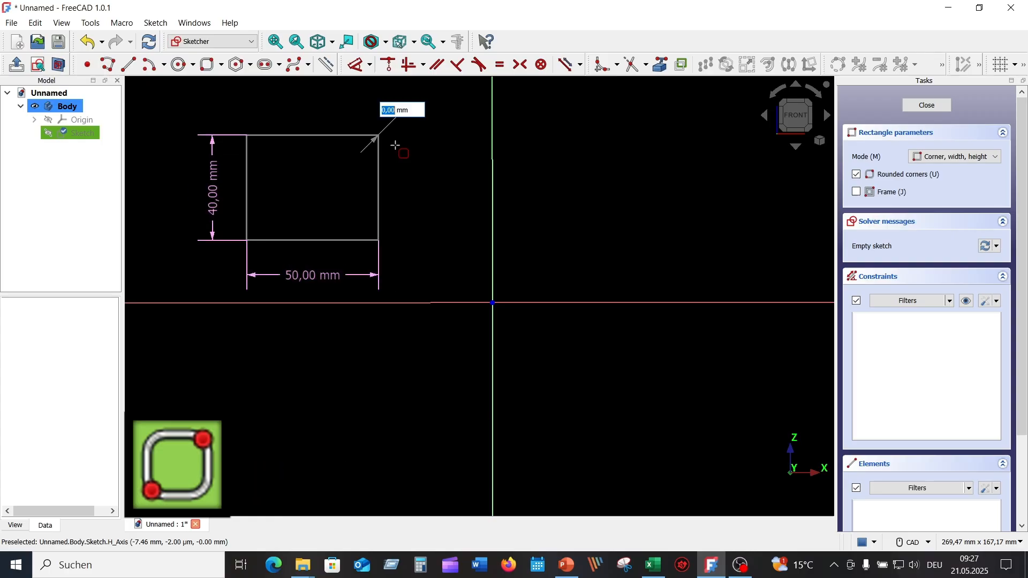
text(5)
key(Return)
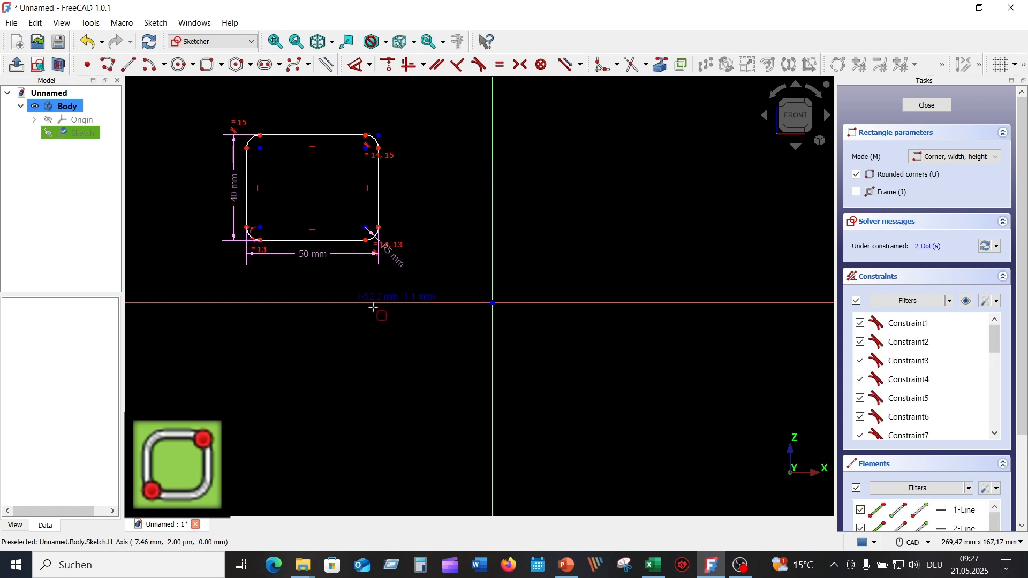
key(Escape)
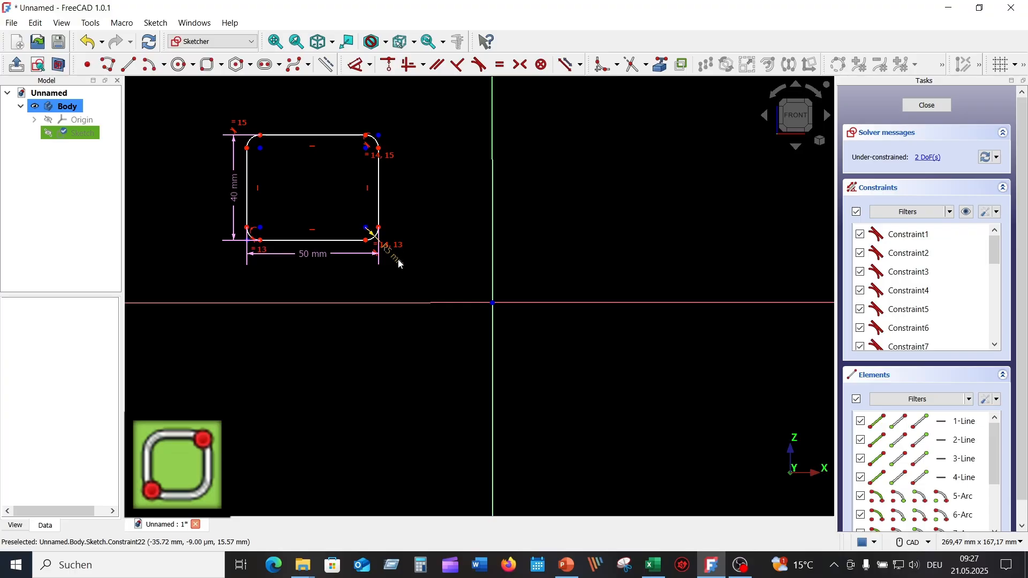
drag(430, 258, 429, 271)
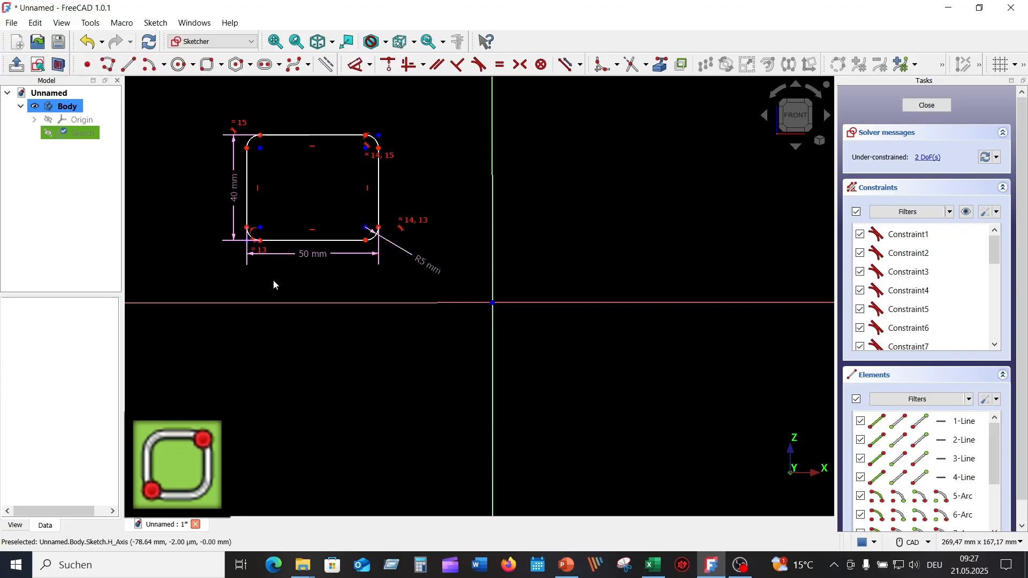
Step: Draw a rounded rectangle 50 mm wide and 40 mm high with 5 mm corner radius in the sketch's lower-left quadrant and end the tool
click(159, 23)
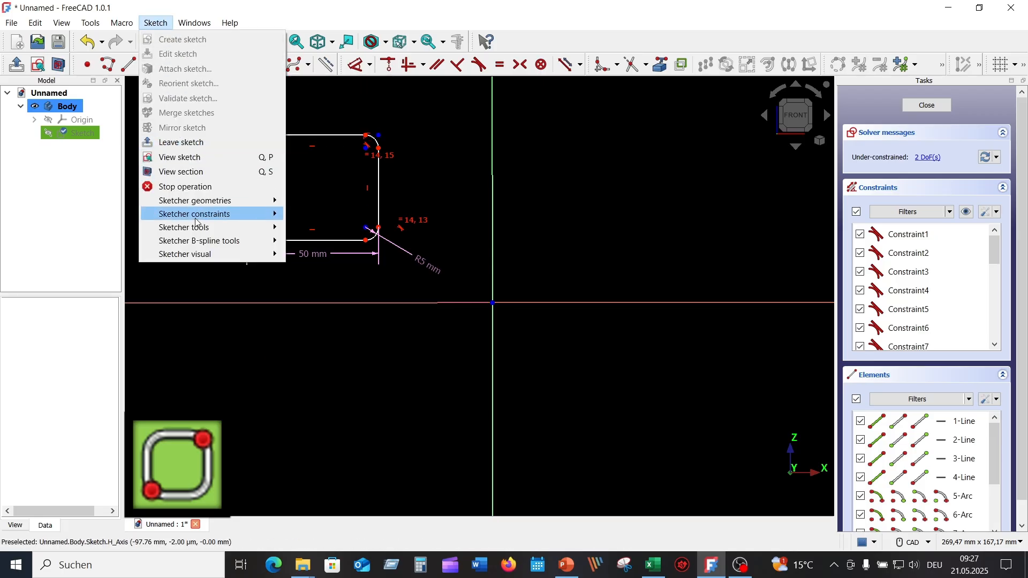
mouse_move(201, 201)
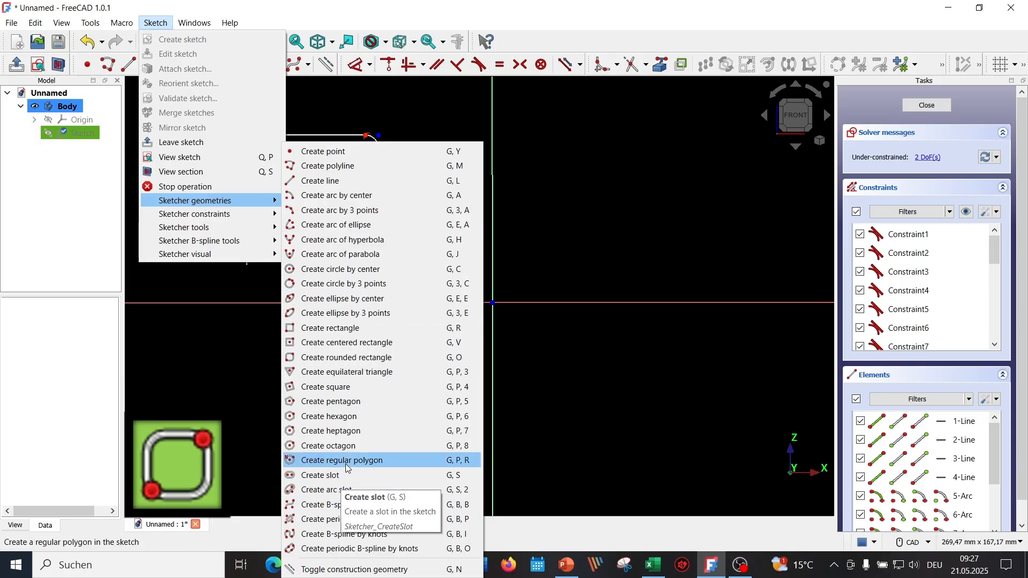
click(419, 356)
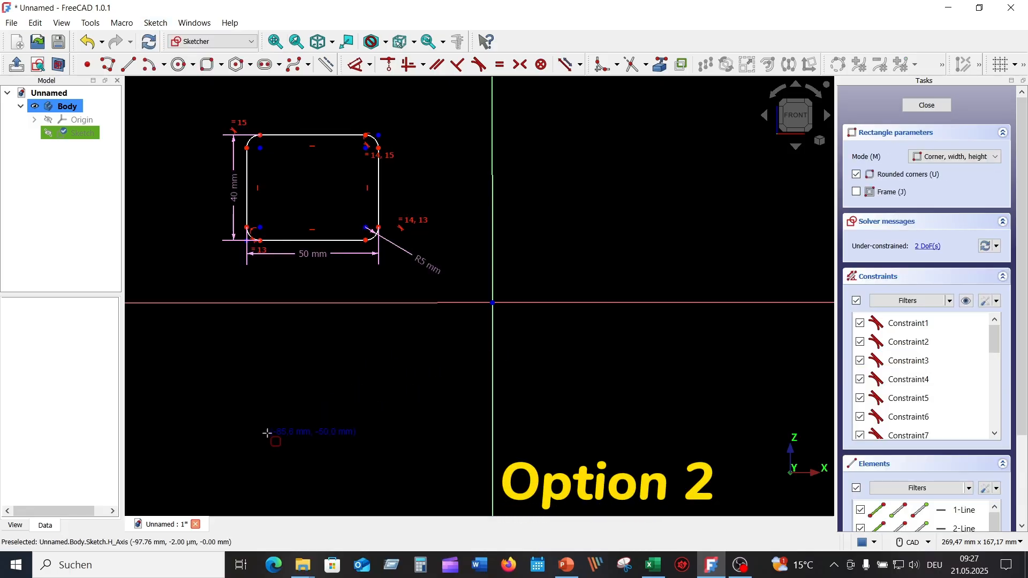
click(247, 444)
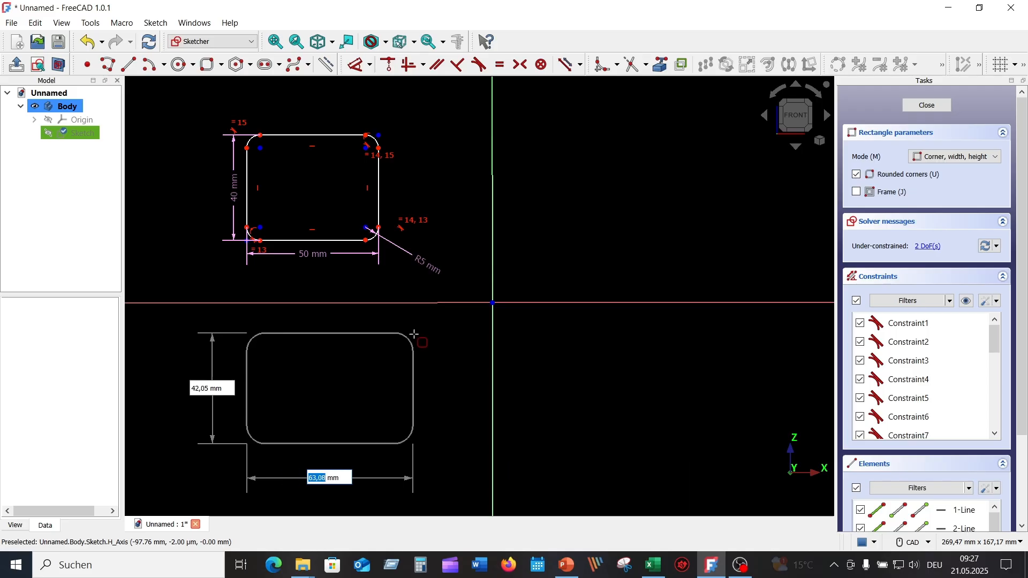
text(50)
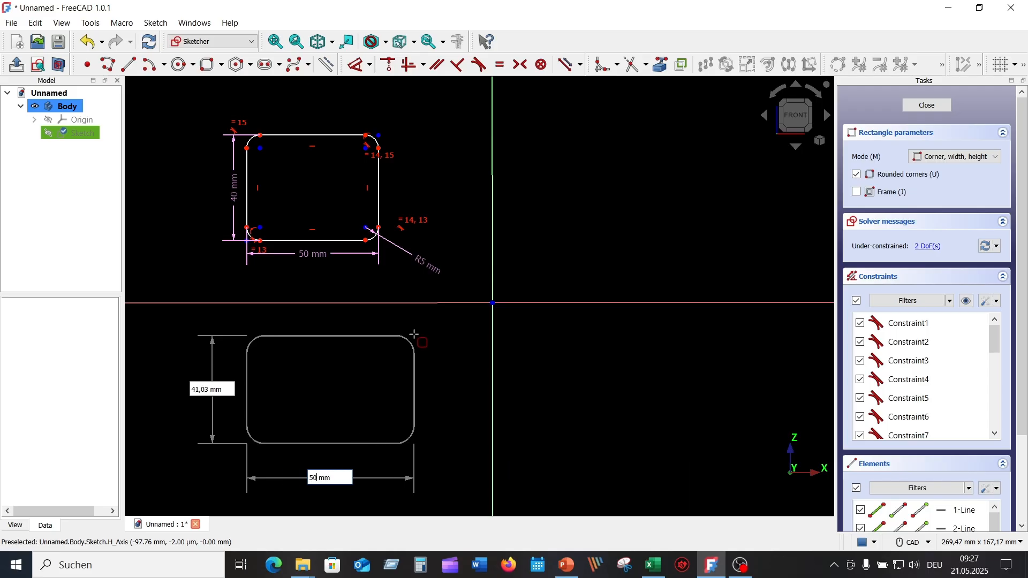
key(Tab)
text(40)
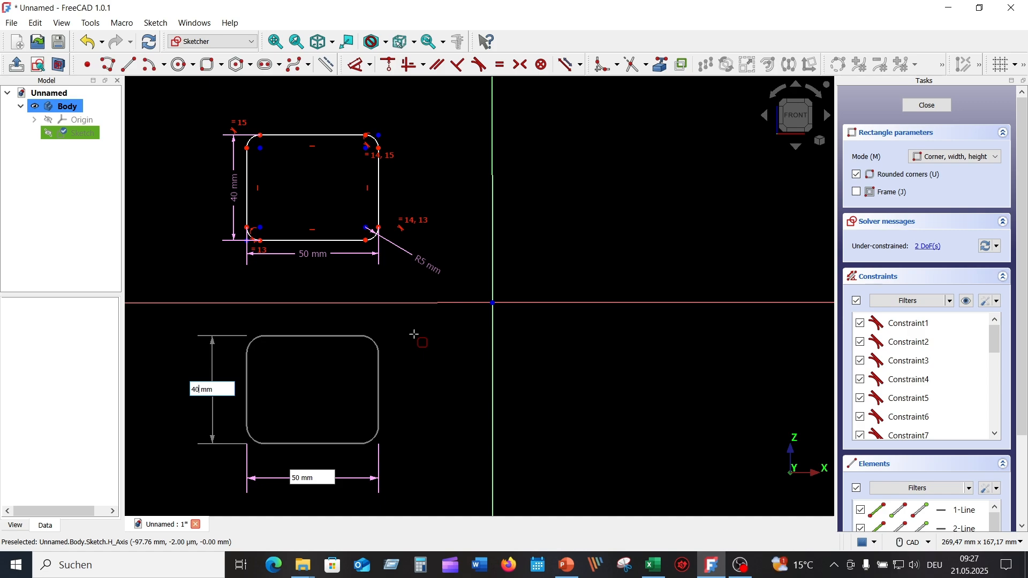
key(Tab)
text(5)
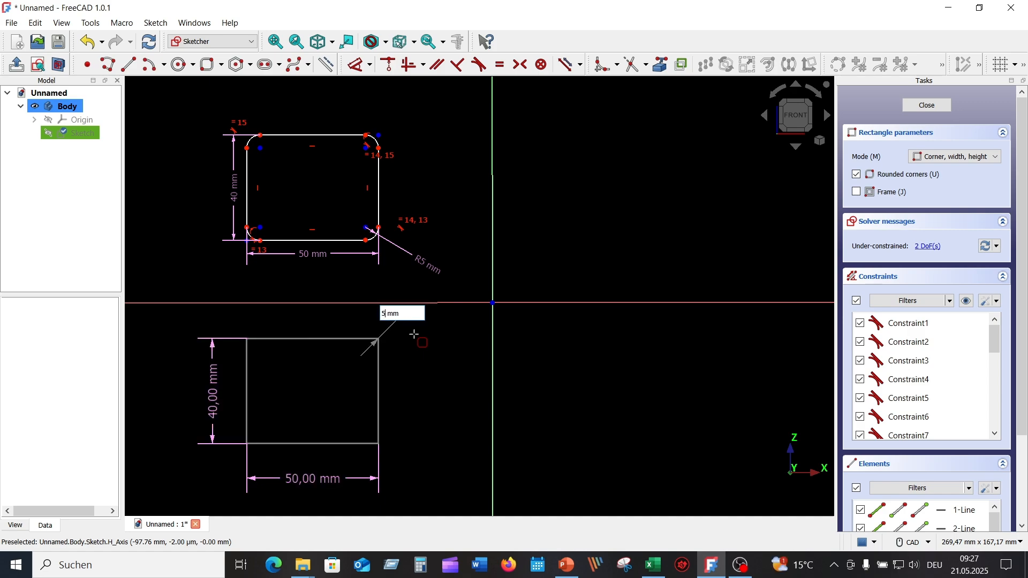
key(Return)
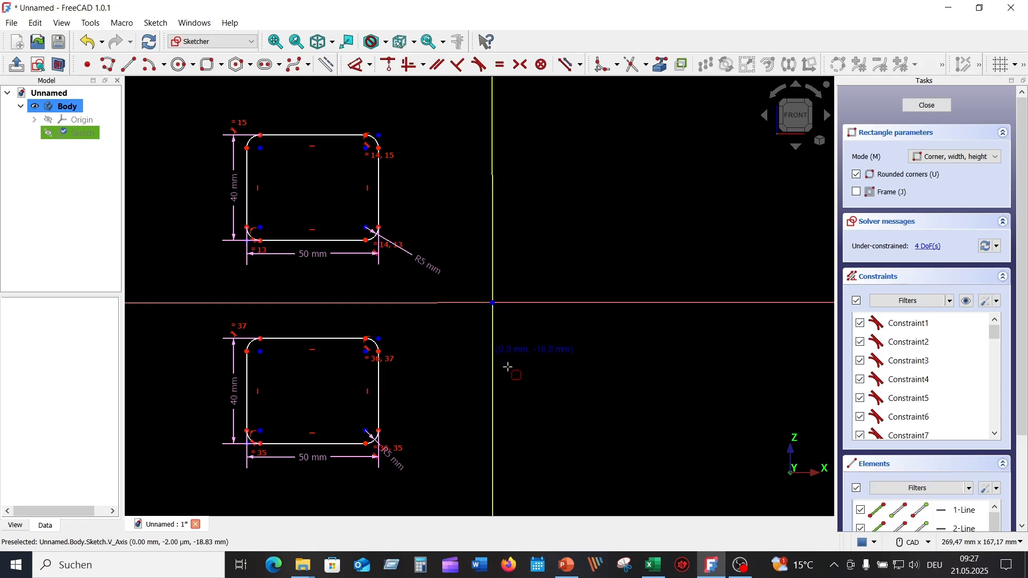
key(Escape)
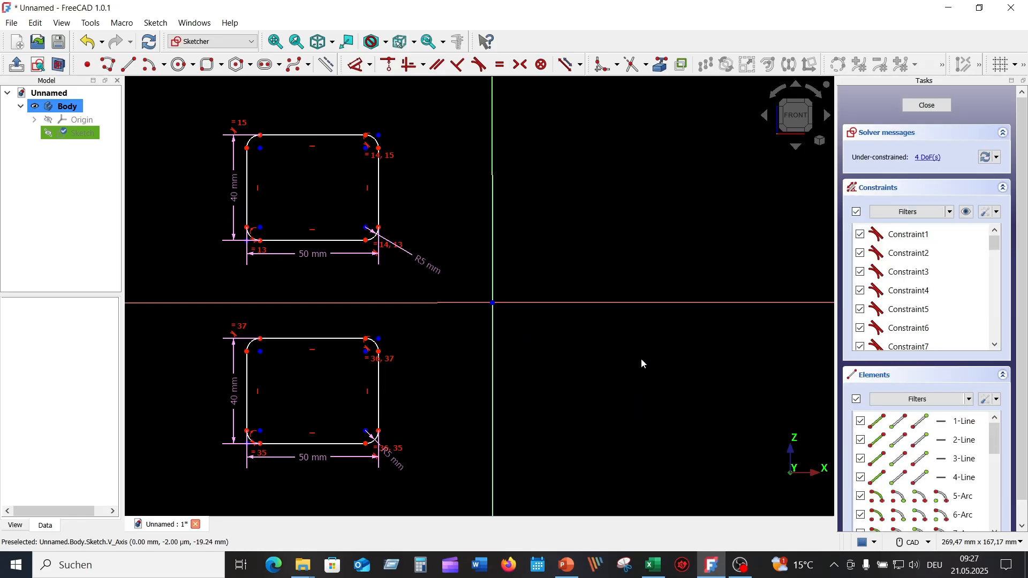
right_click(610, 135)
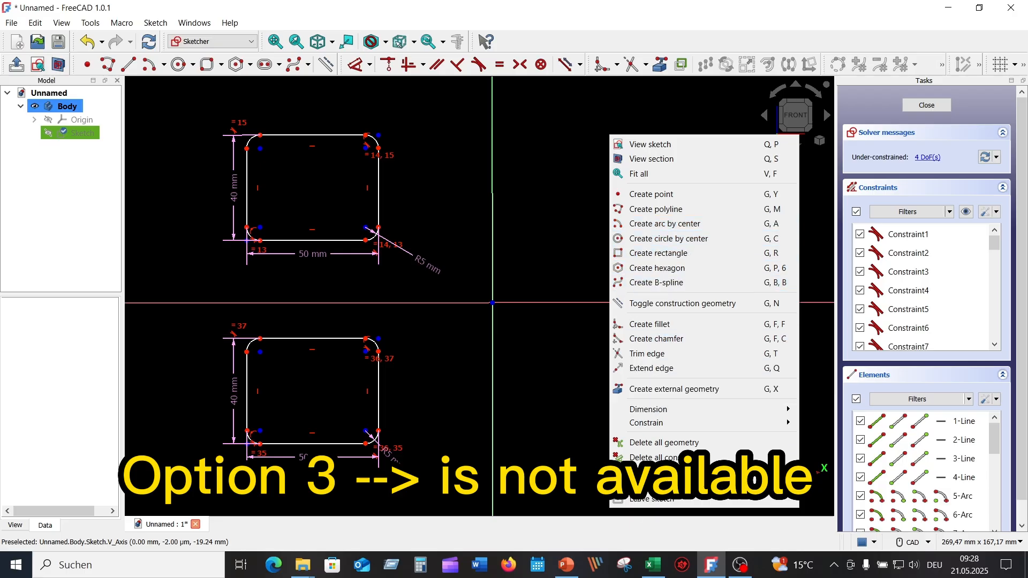
click(545, 270)
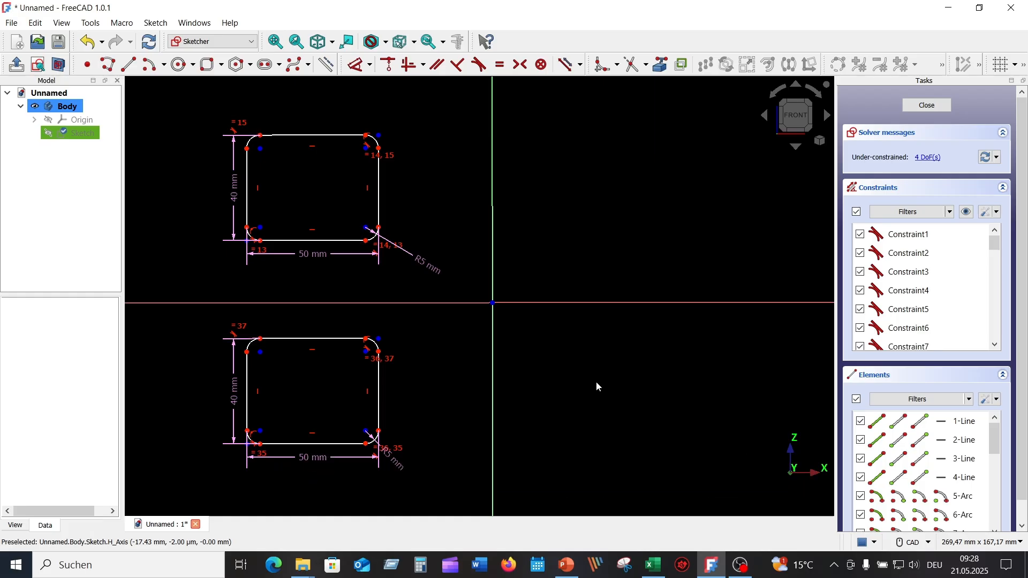
Step: Draw a rounded rectangle 50 mm wide and 40 mm high with 5 mm corner radius in the lower-right quadrant and move its radius label outside the shape
key(g)
key(o)
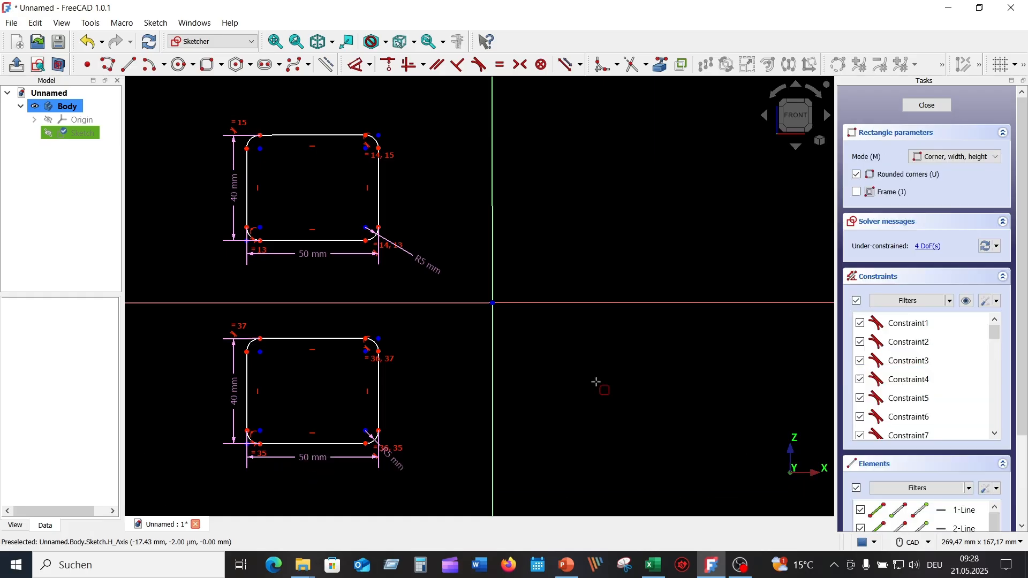
click(595, 454)
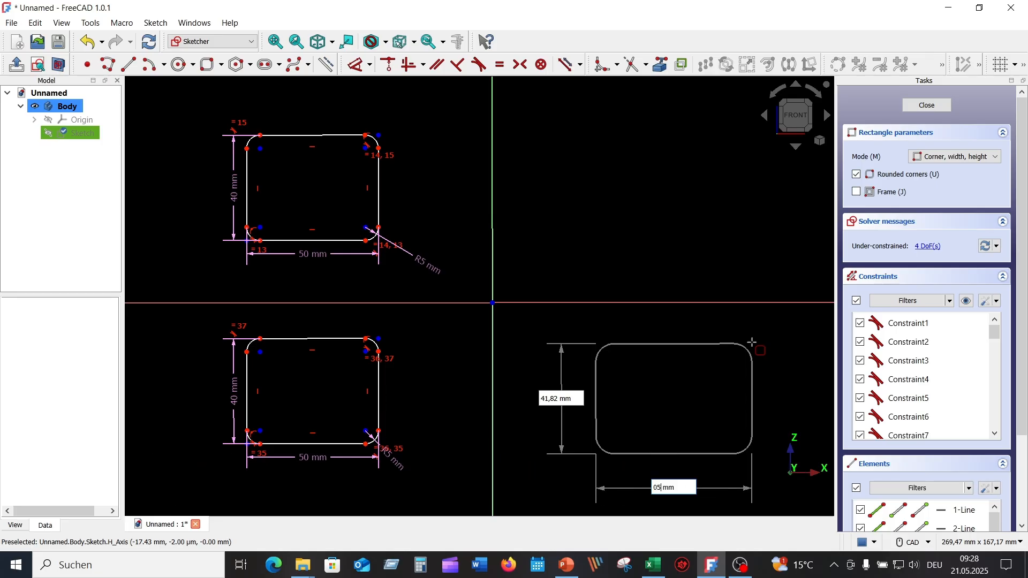
key(BackSpace)
text(50)
key(Tab)
text(4)
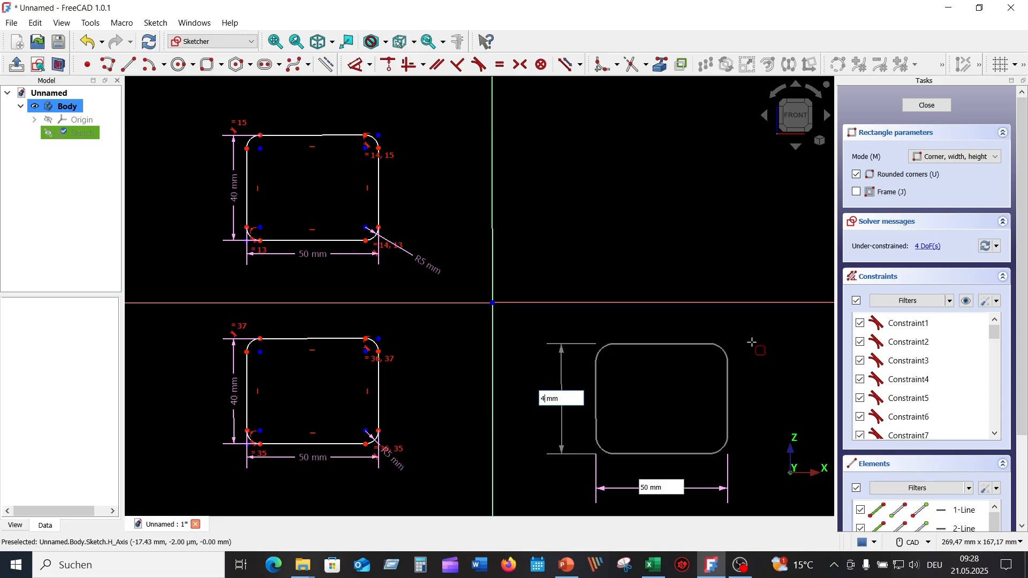
text(0)
key(Tab)
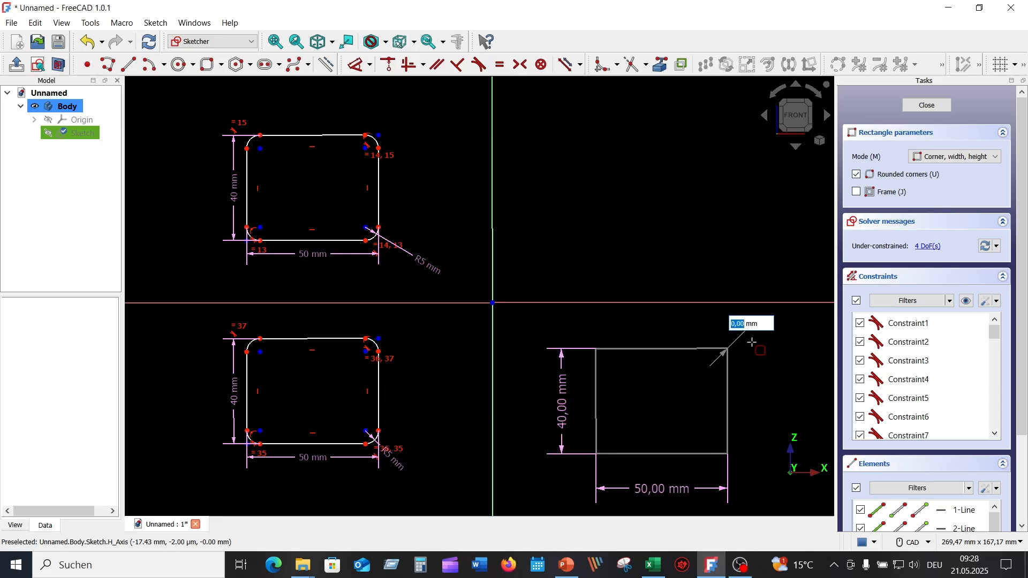
text(5)
key(Return)
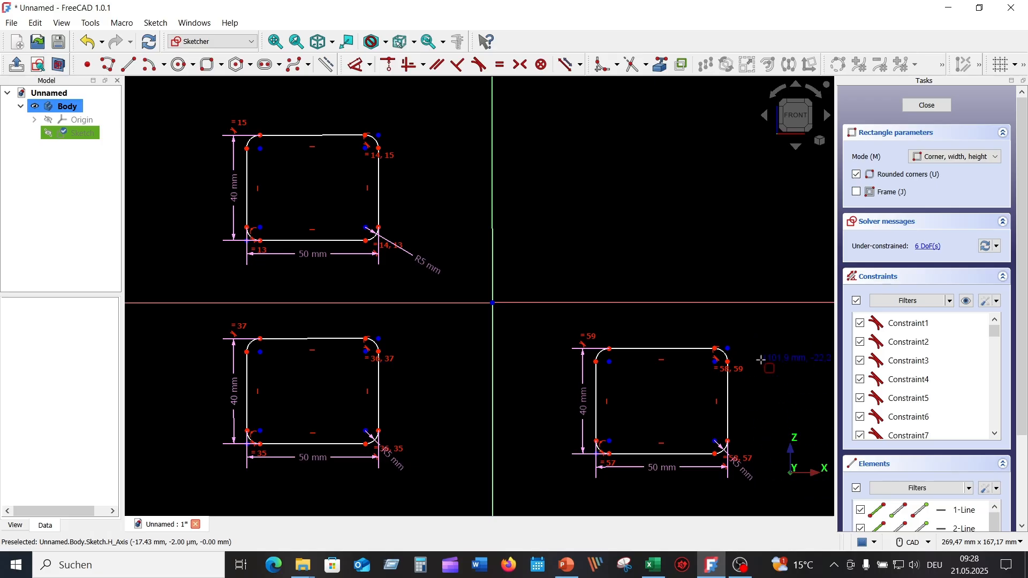
key(Escape)
drag(747, 476, 771, 480)
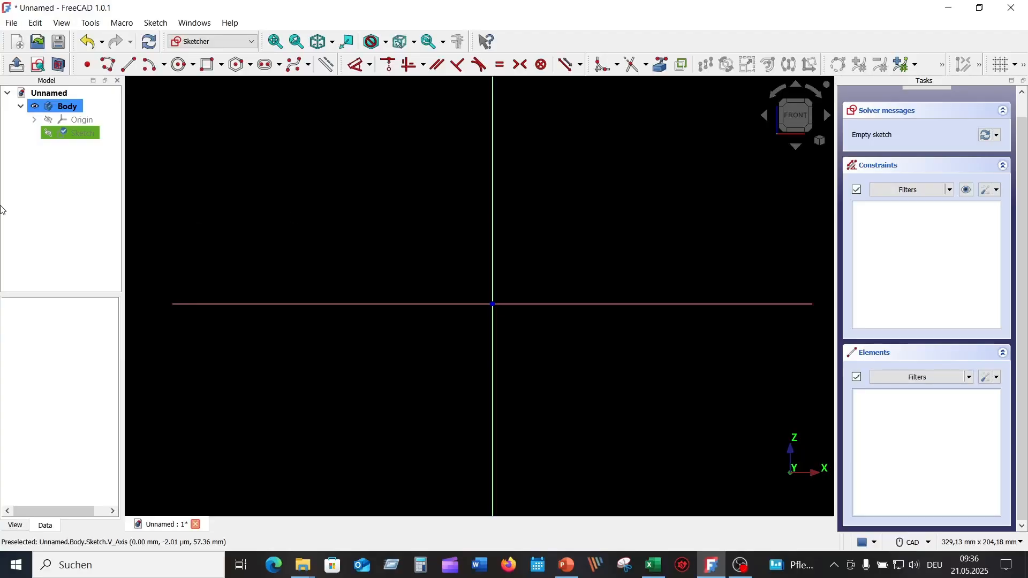
Step: Draw a corner-based rectangle 50 mm wide and 40 mm high in the empty sketch's upper-left quadrant
click(209, 68)
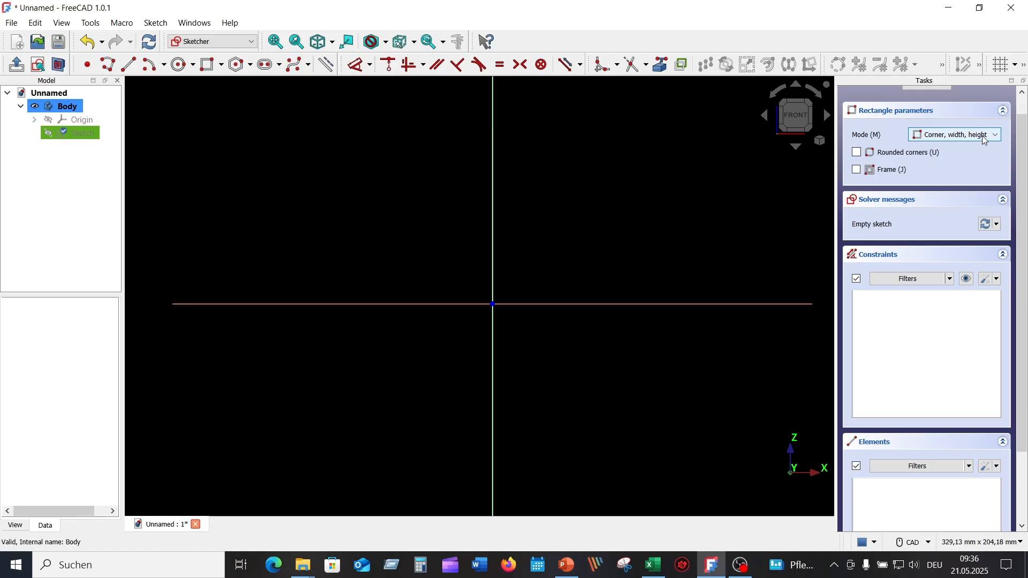
click(207, 235)
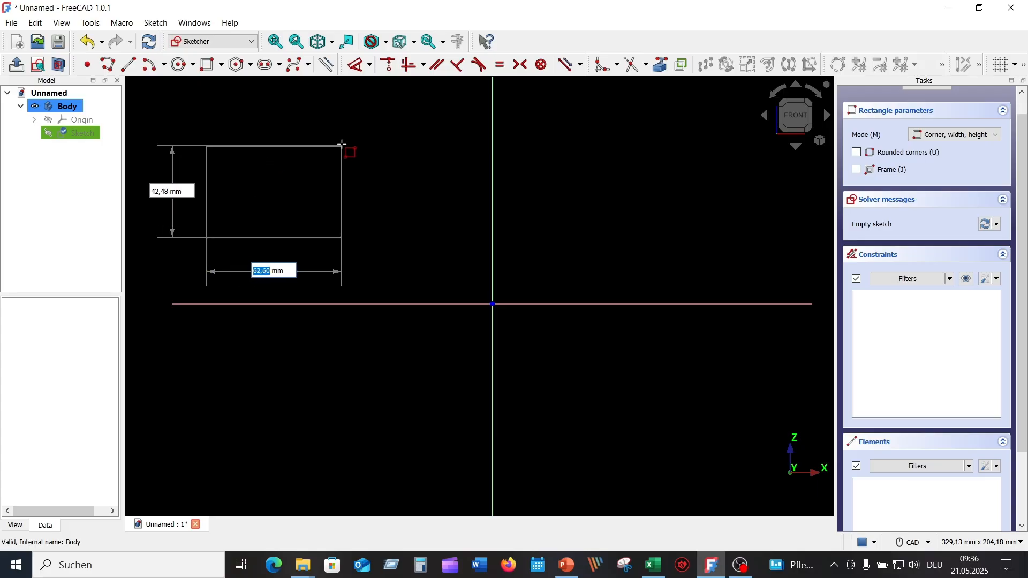
text(0)
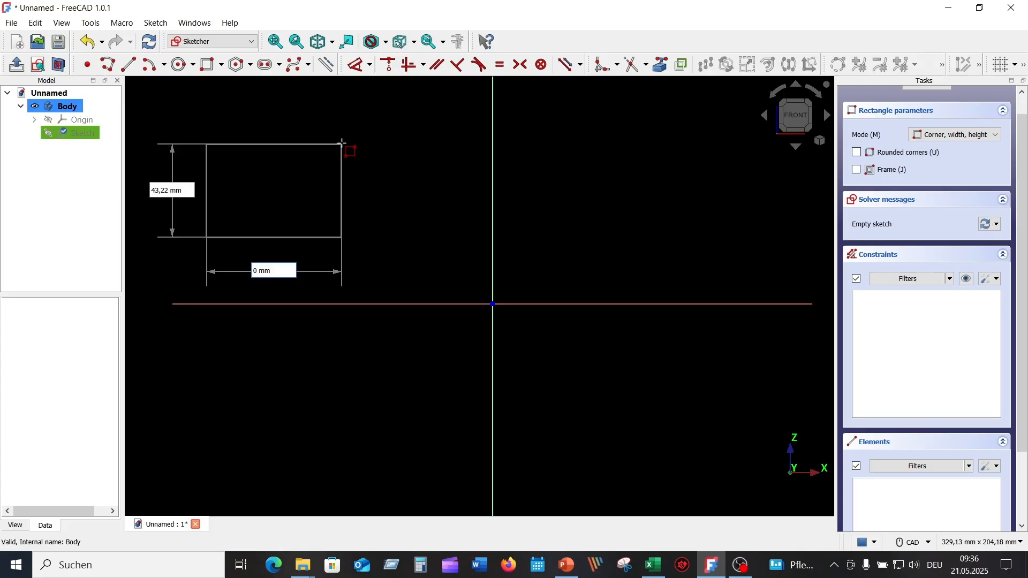
key(BackSpace)
key(Tab)
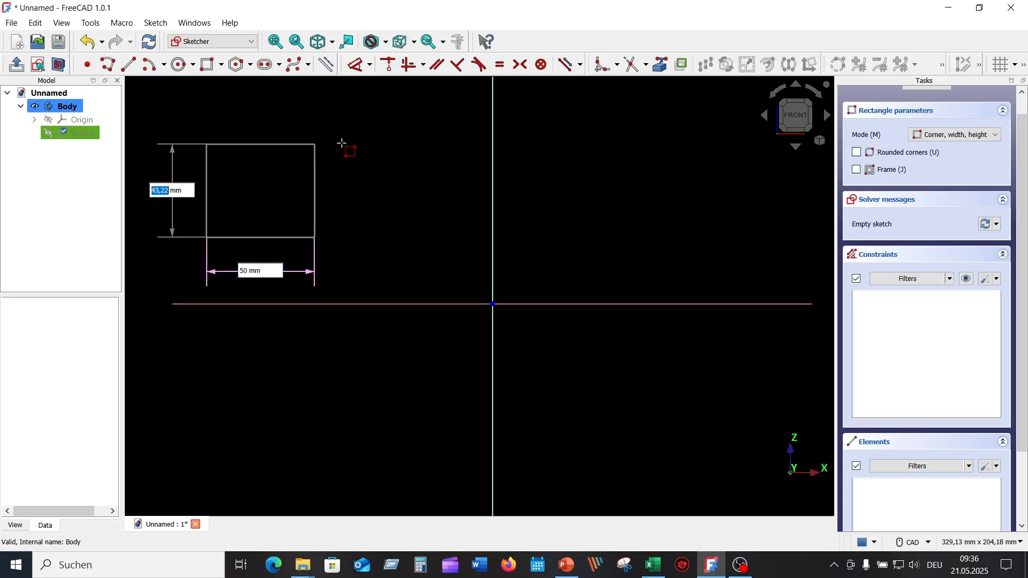
text(4)
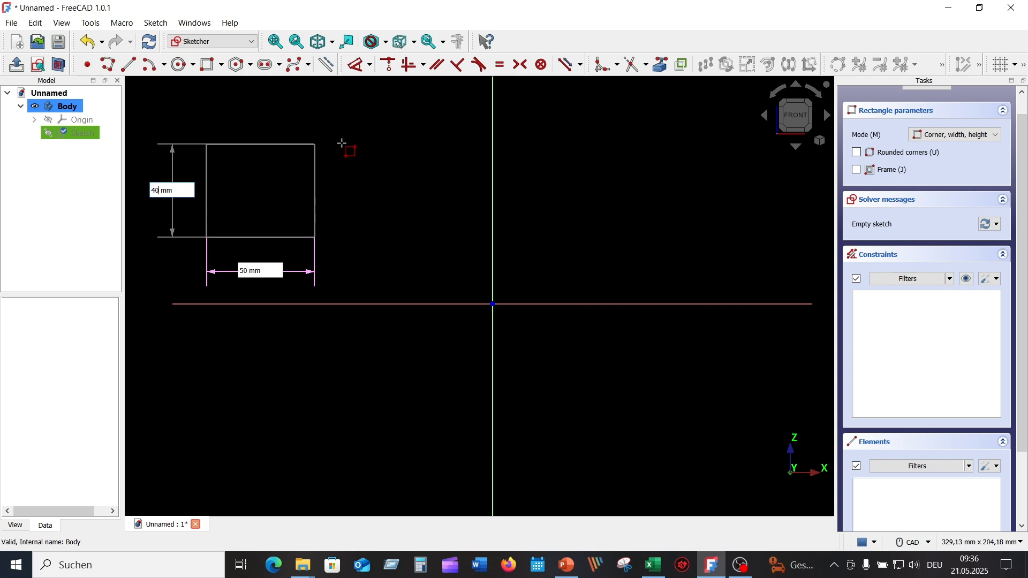
text(0)
key(Return)
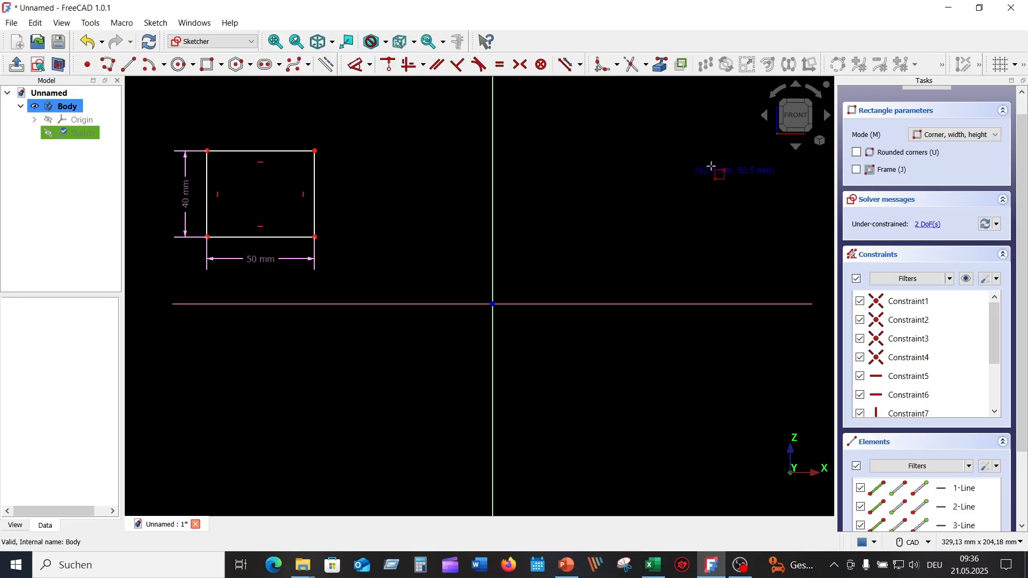
Step: Draw a rectangle by center, width and height, 50 mm wide and 40 mm high, in the sketch's lower-left quadrant
click(997, 136)
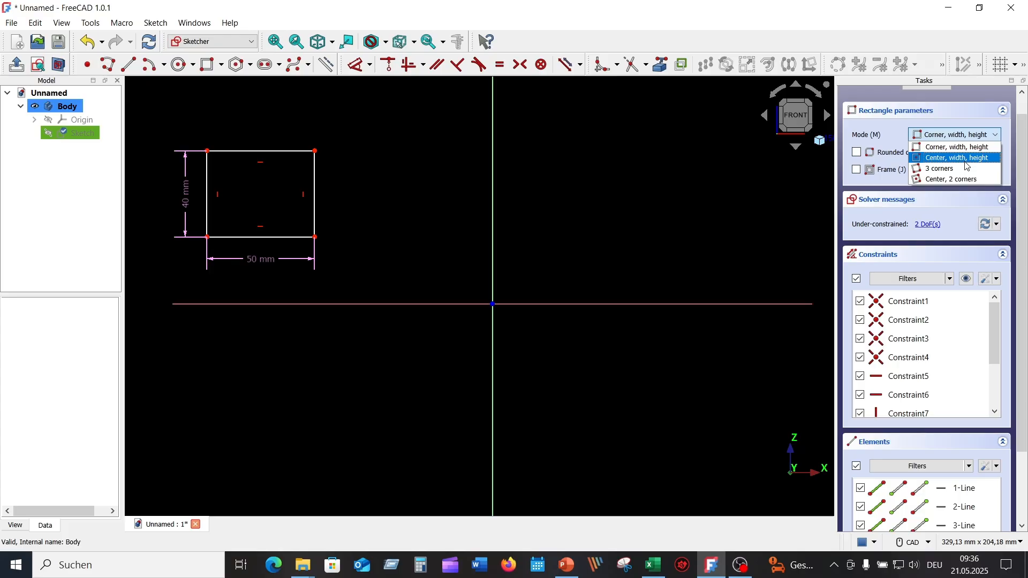
click(958, 158)
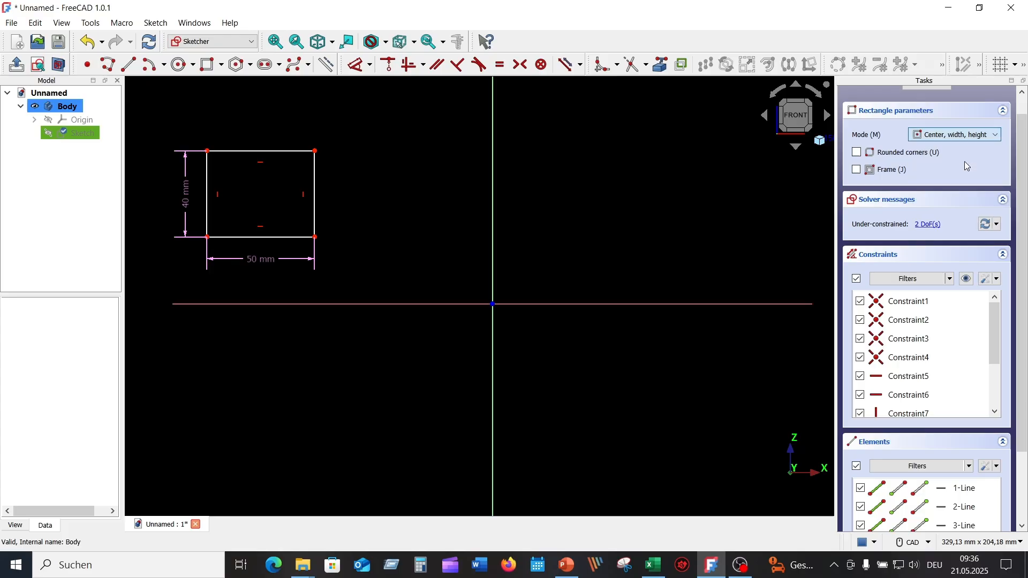
click(239, 415)
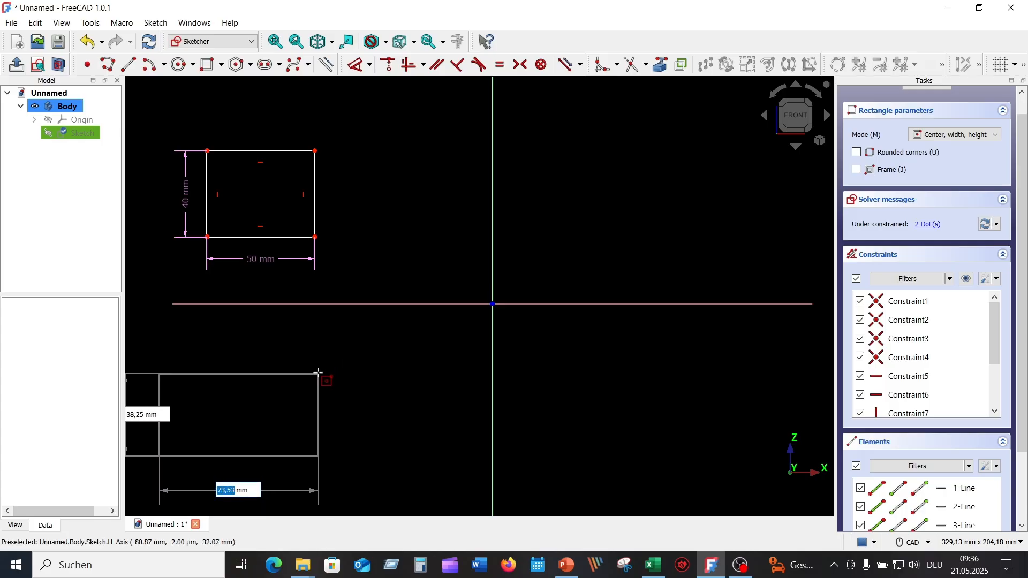
text(5)
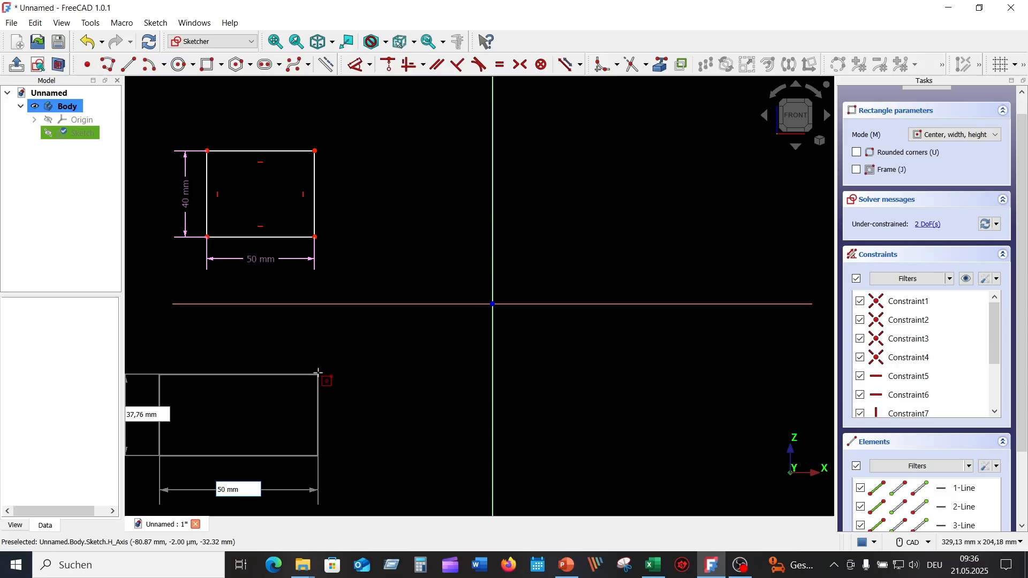
key(Tab)
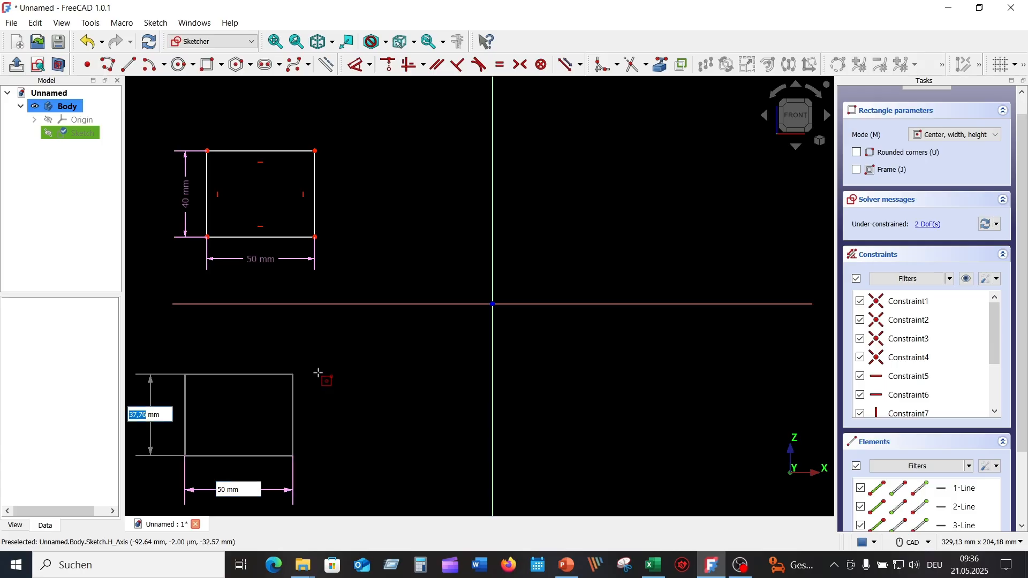
text(40)
key(Return)
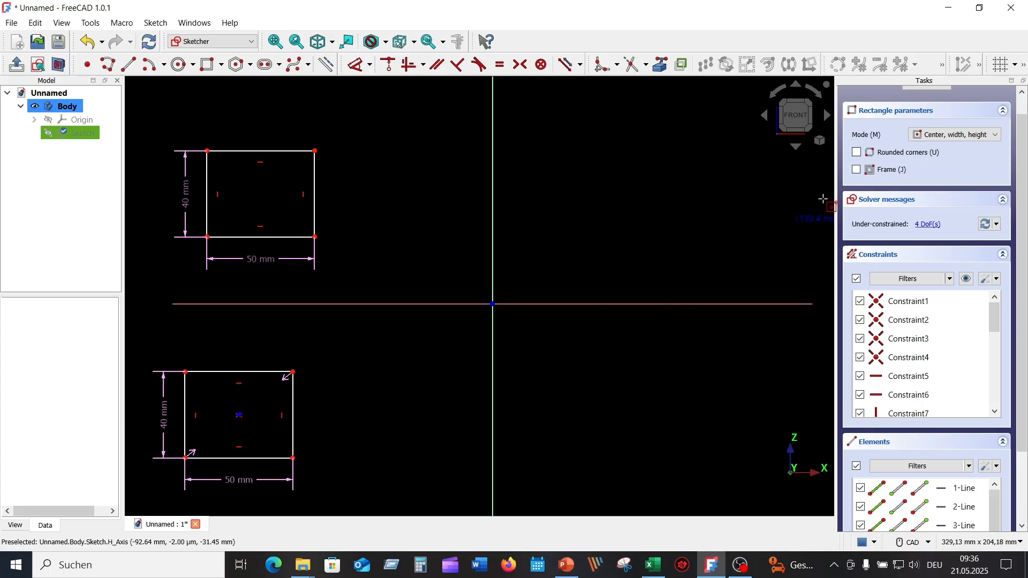
Step: Draw a 3-corner rectangle about 54 mm wide and 45 mm high in the sketch's upper-right quadrant
click(997, 135)
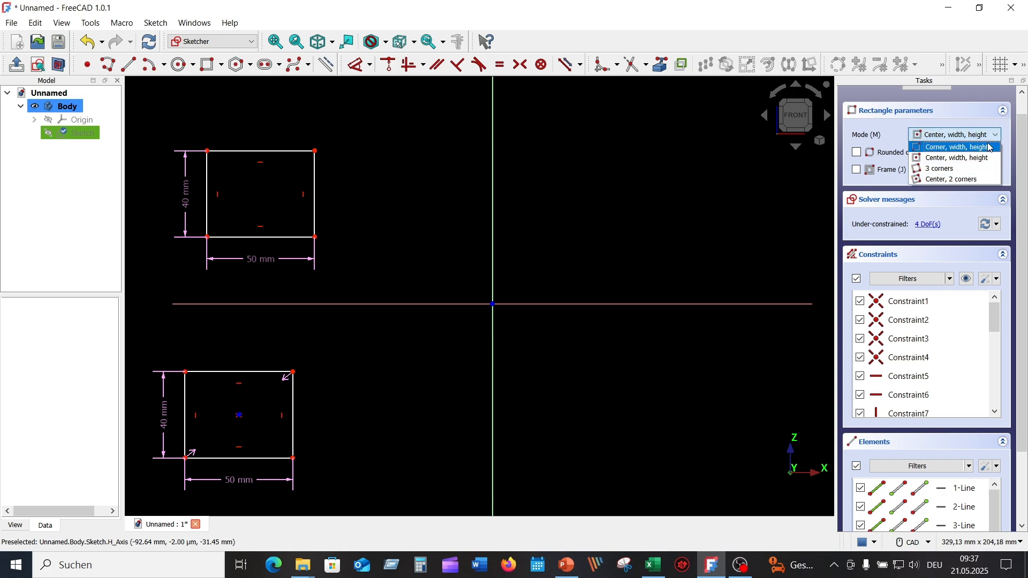
click(947, 170)
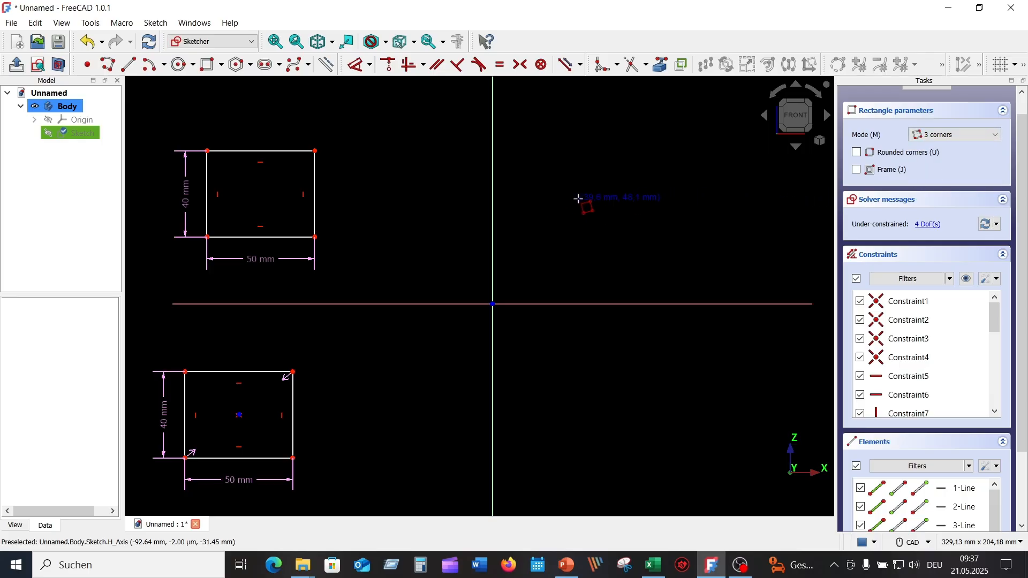
click(570, 234)
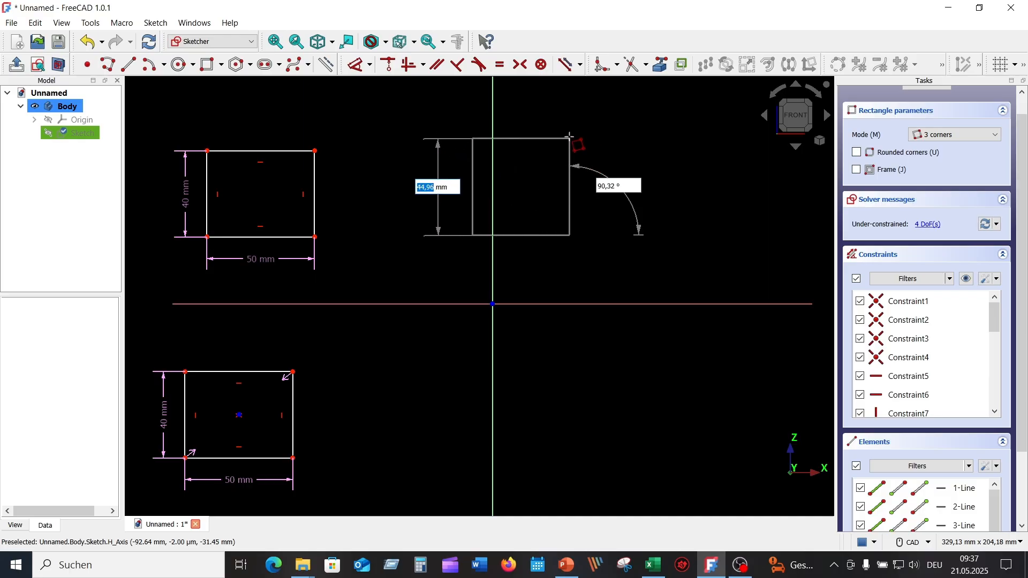
click(569, 137)
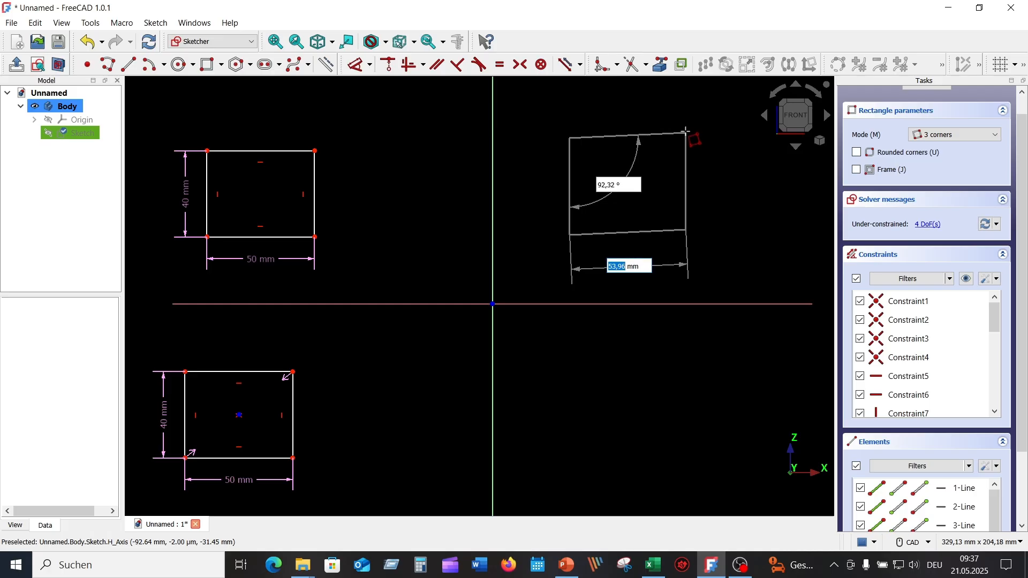
click(689, 137)
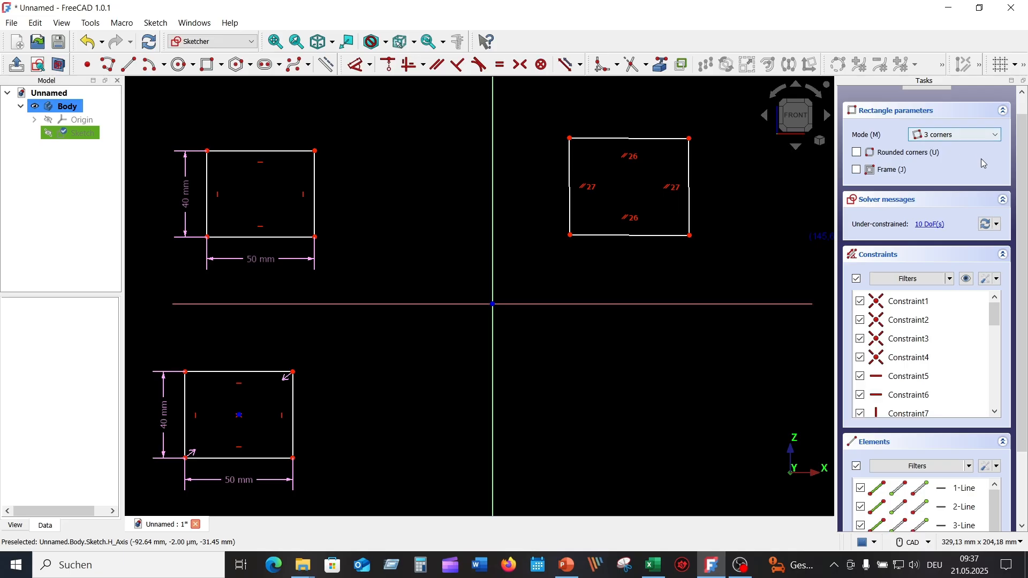
Step: Draw a diamond-shaped figure in the sketch's lower-right quadrant using the center and 2 corners rectangle mode
click(998, 137)
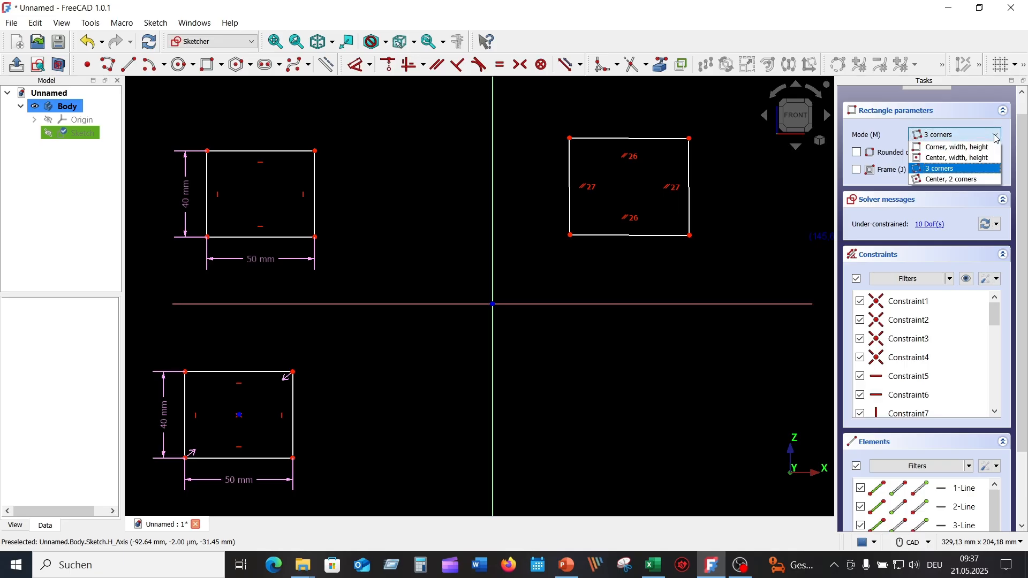
click(965, 180)
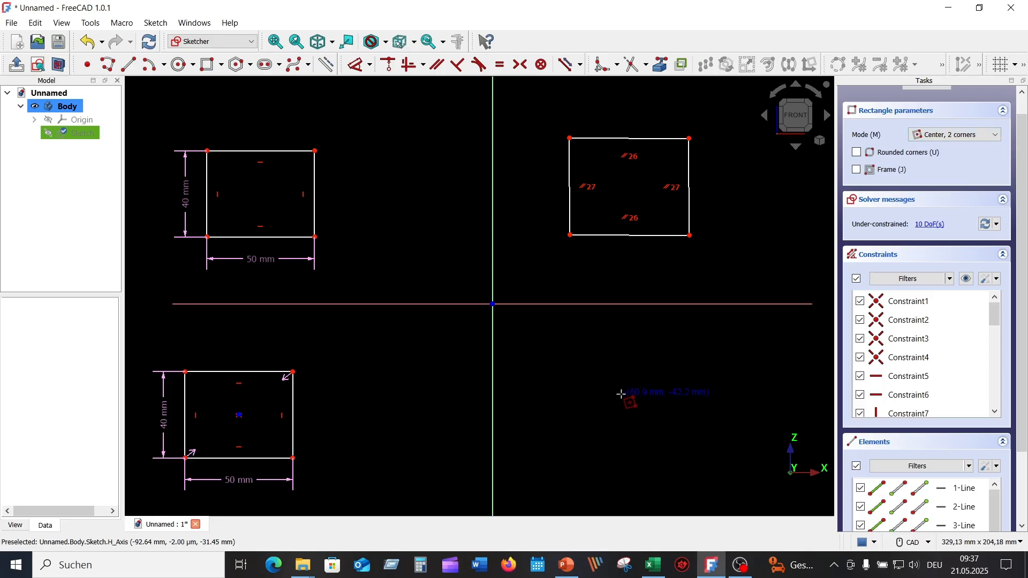
click(620, 396)
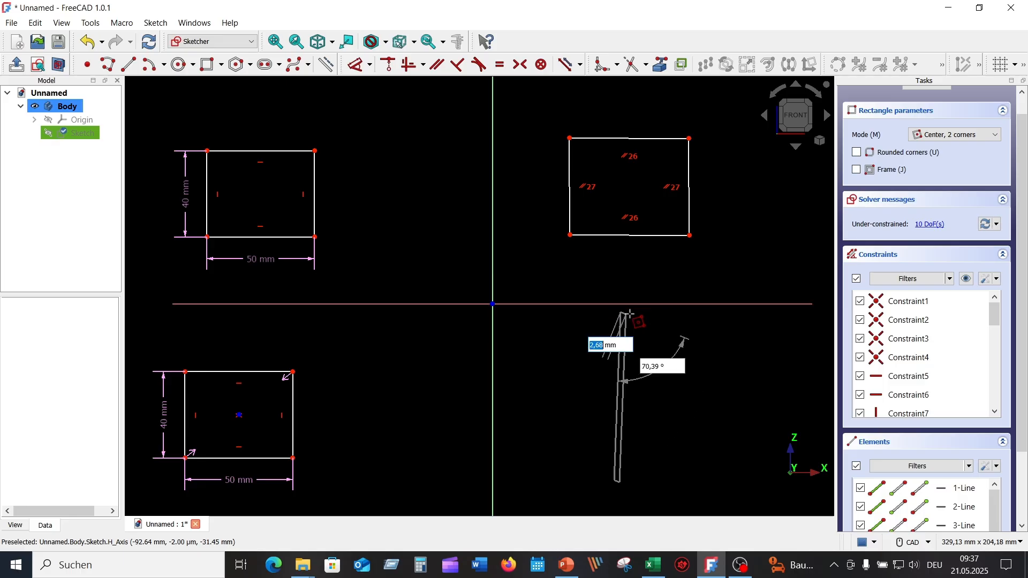
click(735, 403)
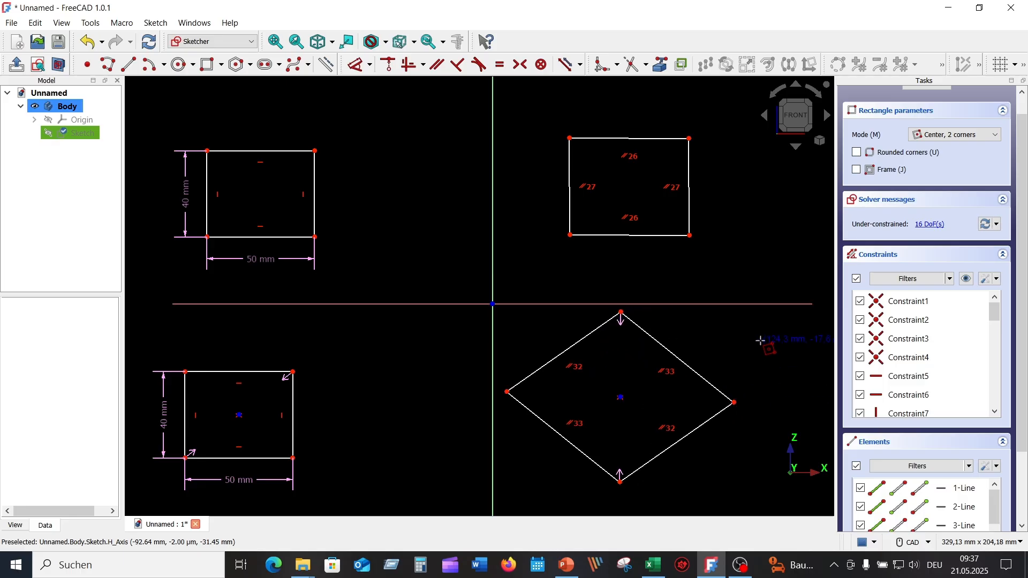
Step: Draw a rounded rectangle by corner, width and height beside the upper-left rectangle, 50 mm wide and 40 mm high with 5 mm corner radii
scroll(615, 306, down, 3)
scroll(618, 310, up, 2)
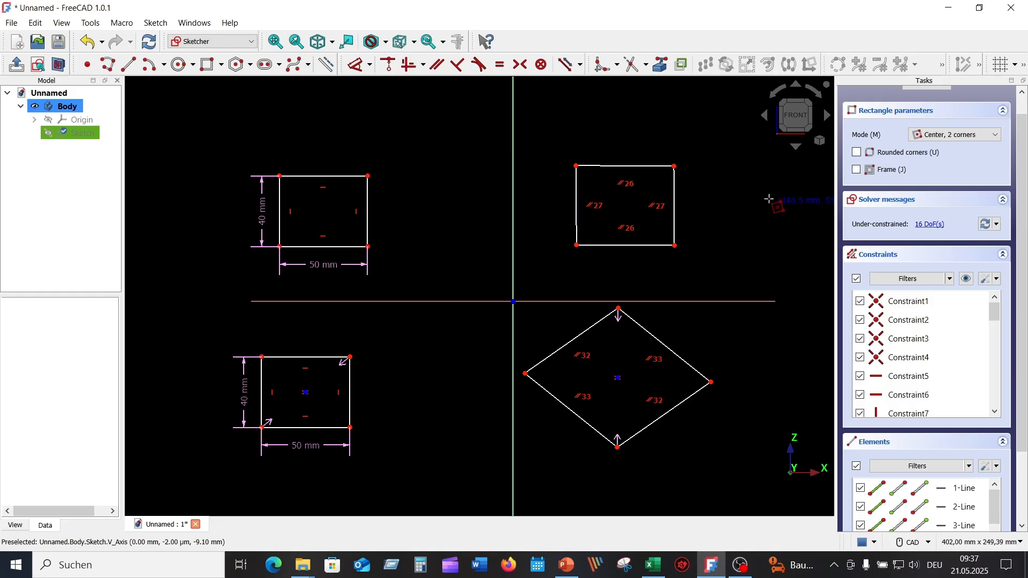
click(998, 138)
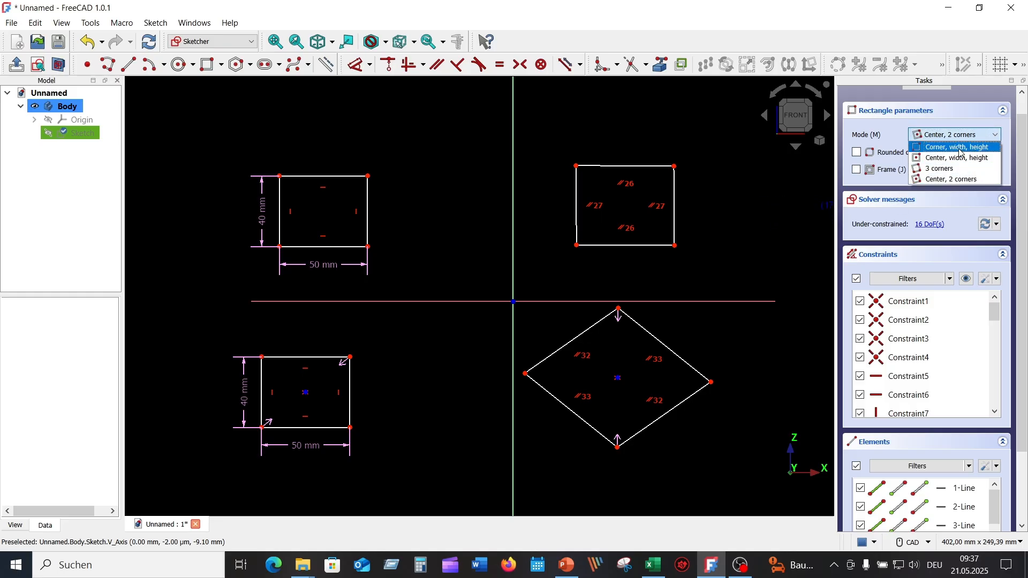
click(961, 149)
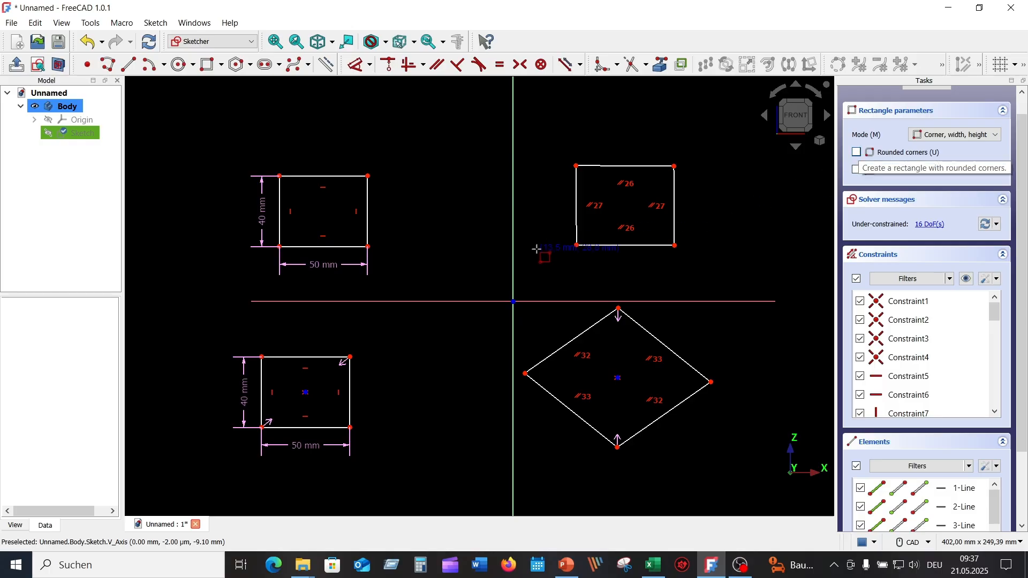
mouse_move(471, 268)
middle_down()
mouse_move(577, 259)
mouse_move(580, 271)
middle_up()
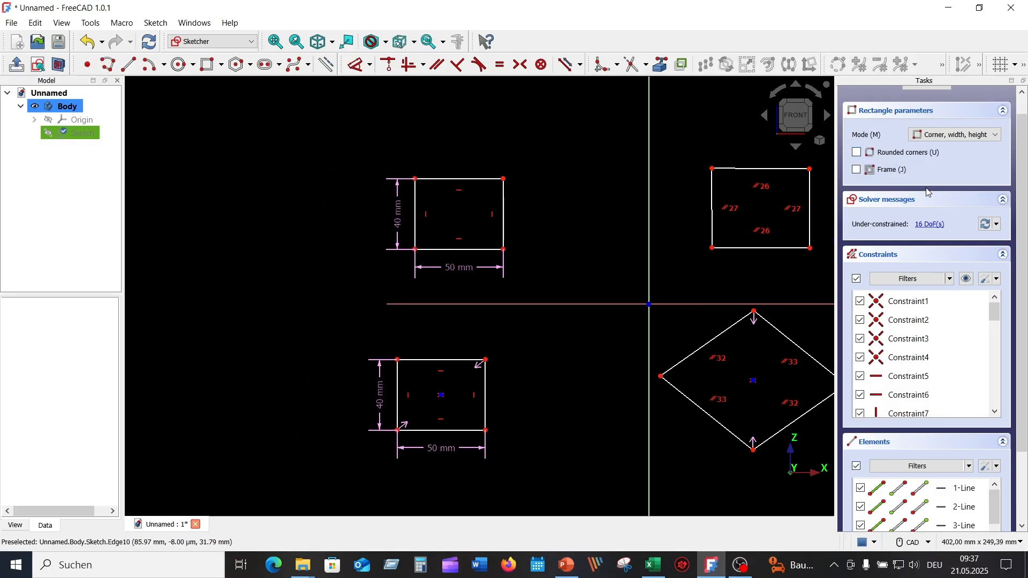
click(857, 153)
click(249, 229)
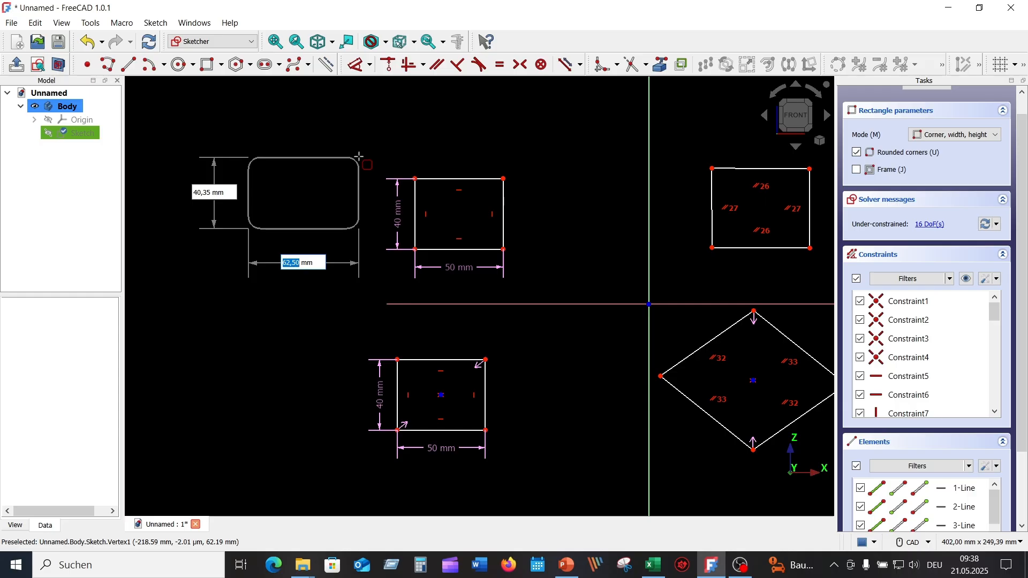
text(0)
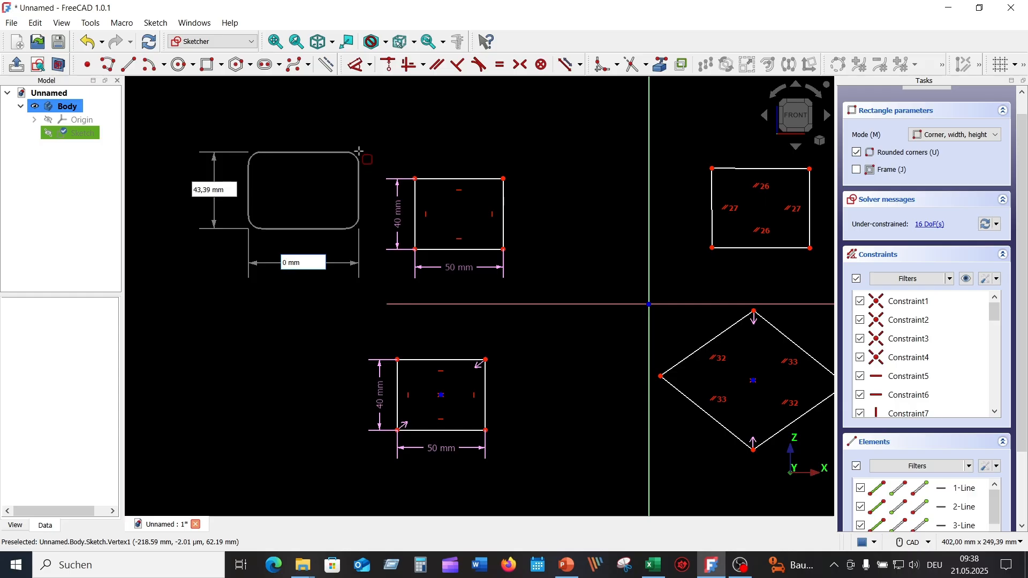
key(BackSpace)
text(5)
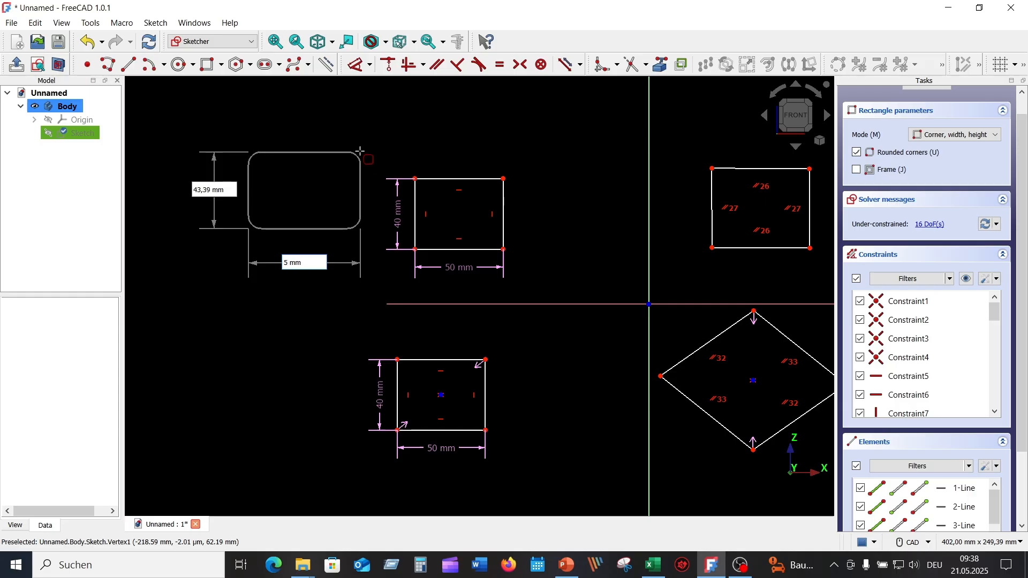
text(0)
key(Tab)
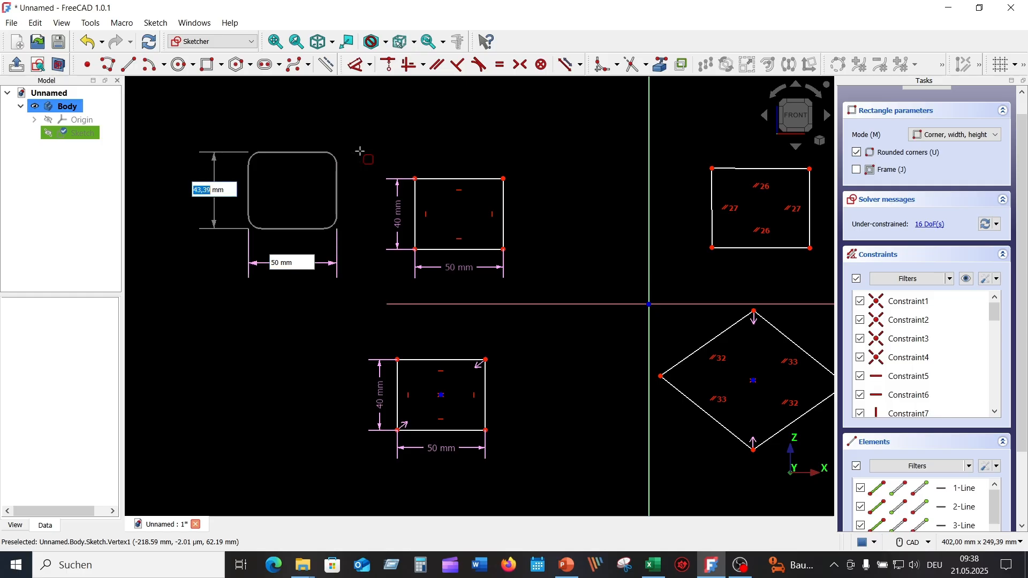
text(40)
key(Tab)
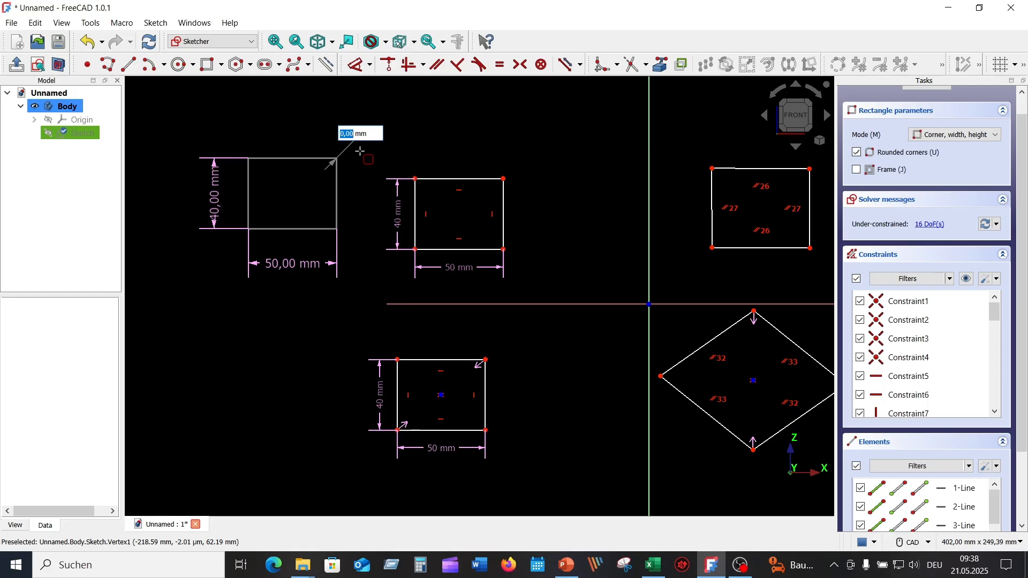
text(5)
key(Return)
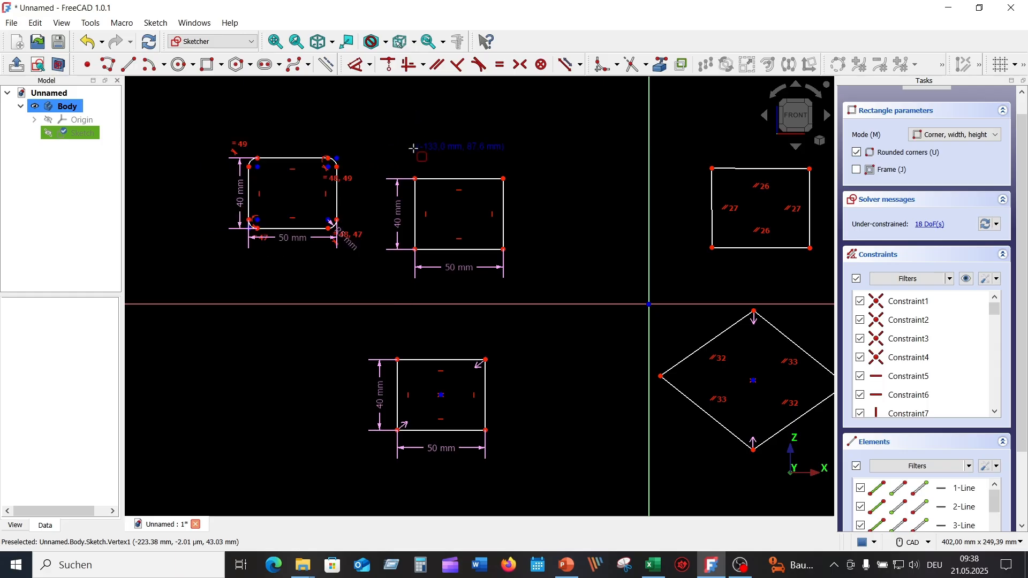
Step: Draw a sharp-cornered frame rectangle beyond the rounded one, with a 50 mm by 40 mm inner rectangle and a 10 mm outward offset
mouse_move(418, 146)
middle_down()
mouse_move(567, 155)
mouse_move(545, 158)
mouse_move(554, 160)
middle_up()
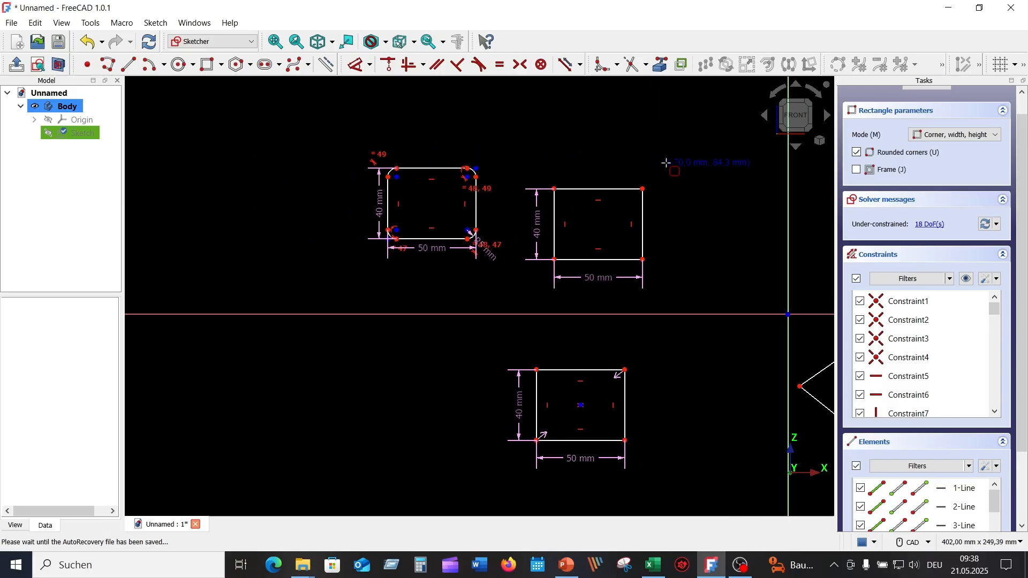
click(859, 155)
click(857, 170)
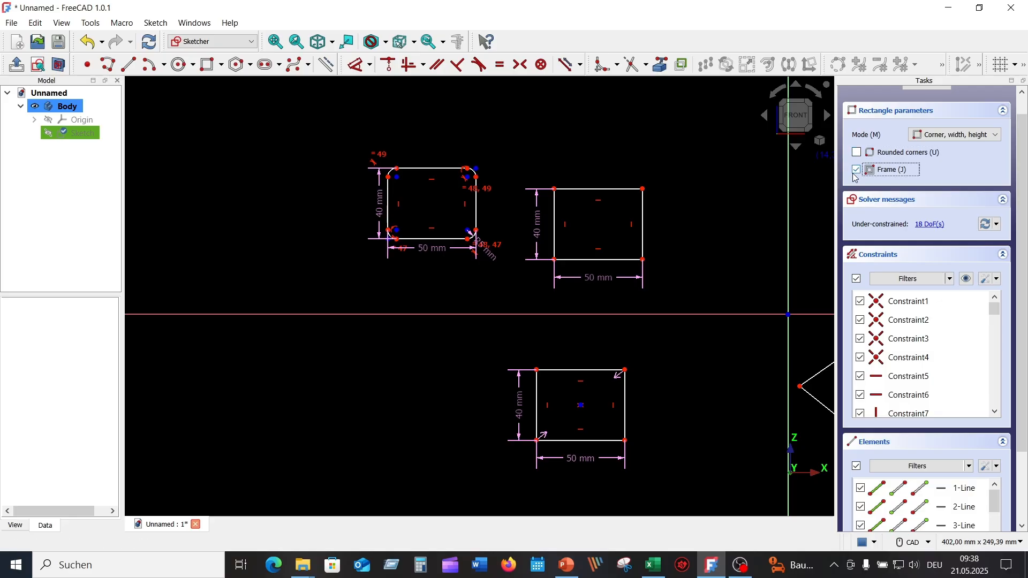
click(214, 207)
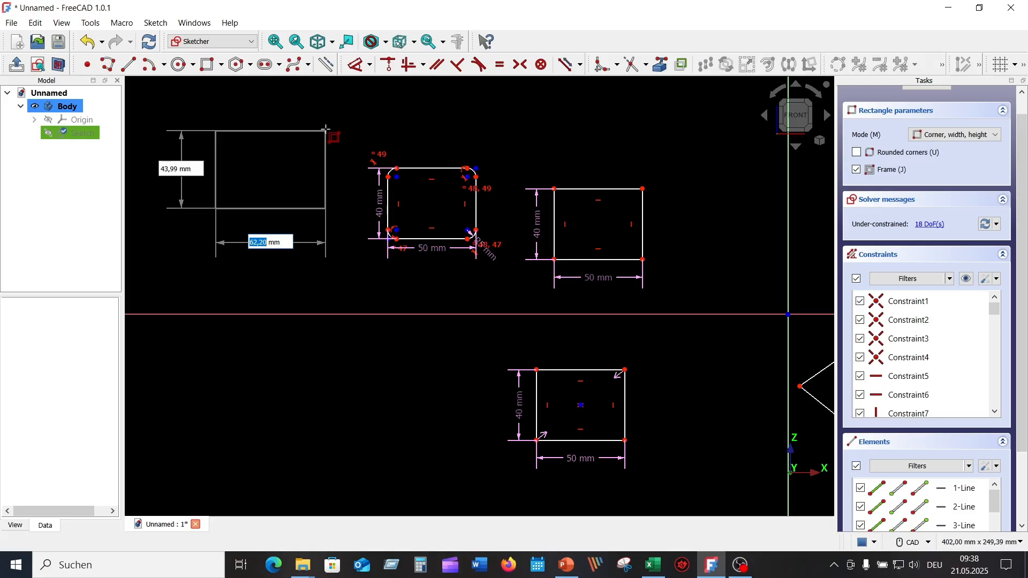
text(50)
key(Tab)
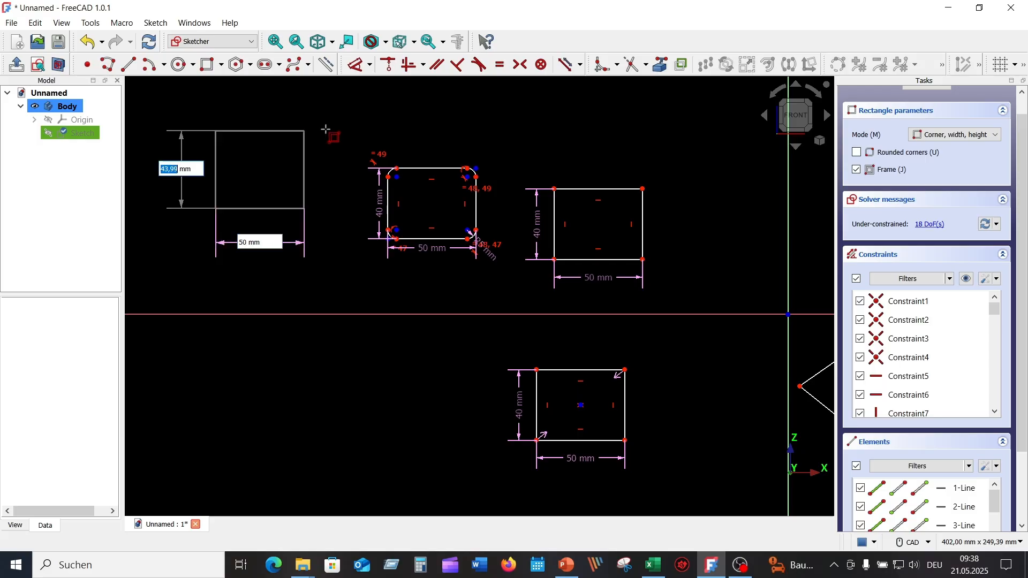
text(4)
key(Return)
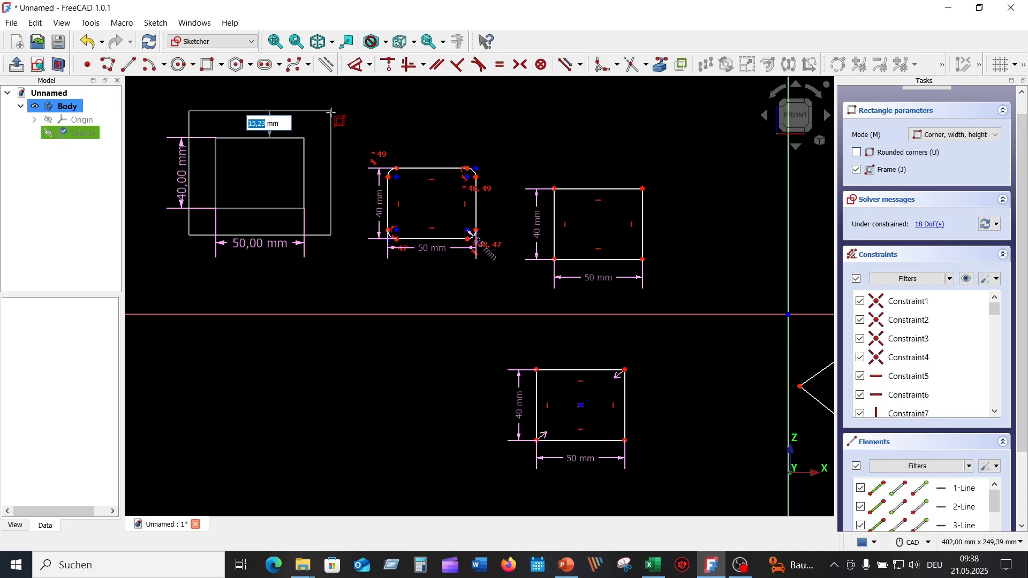
text(1)
key(Return)
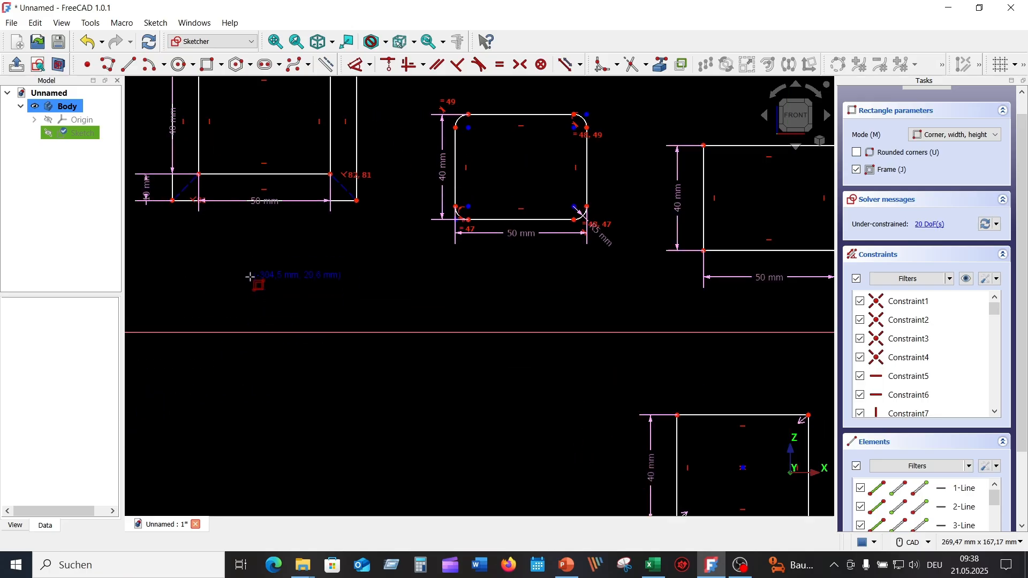
scroll(252, 278, up, 2)
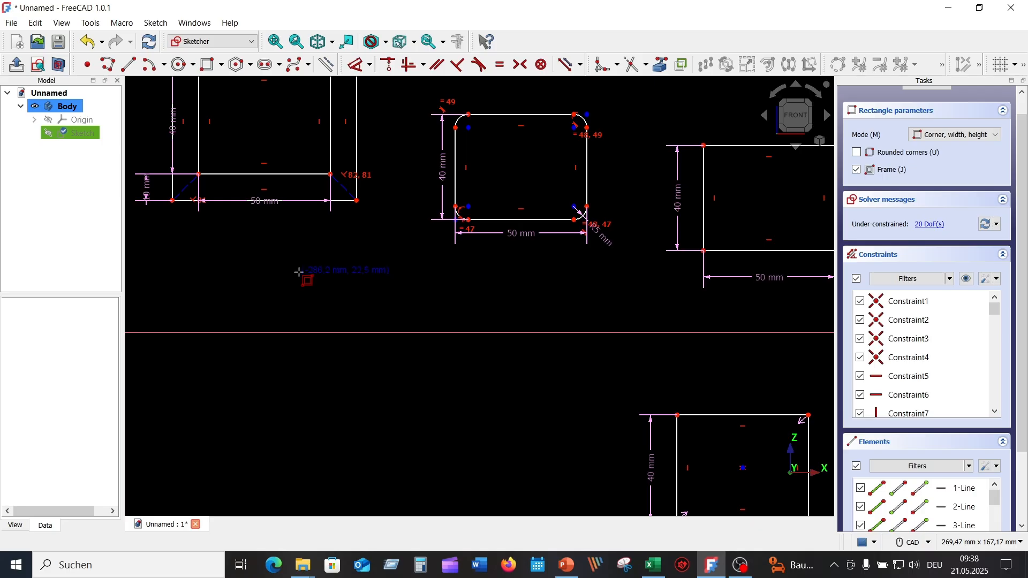
key(Escape)
Step: Move the frame's width, height and thickness dimensions outside its outer rectangle so they no longer overlap the lines
drag(265, 201, 268, 233)
middle_drag(264, 268, 333, 436)
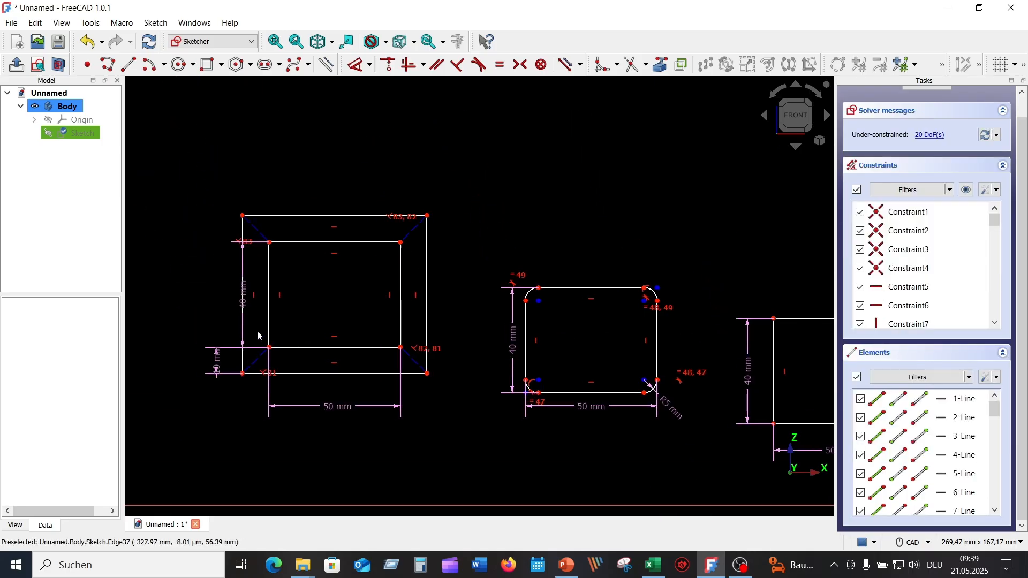
drag(249, 300, 211, 294)
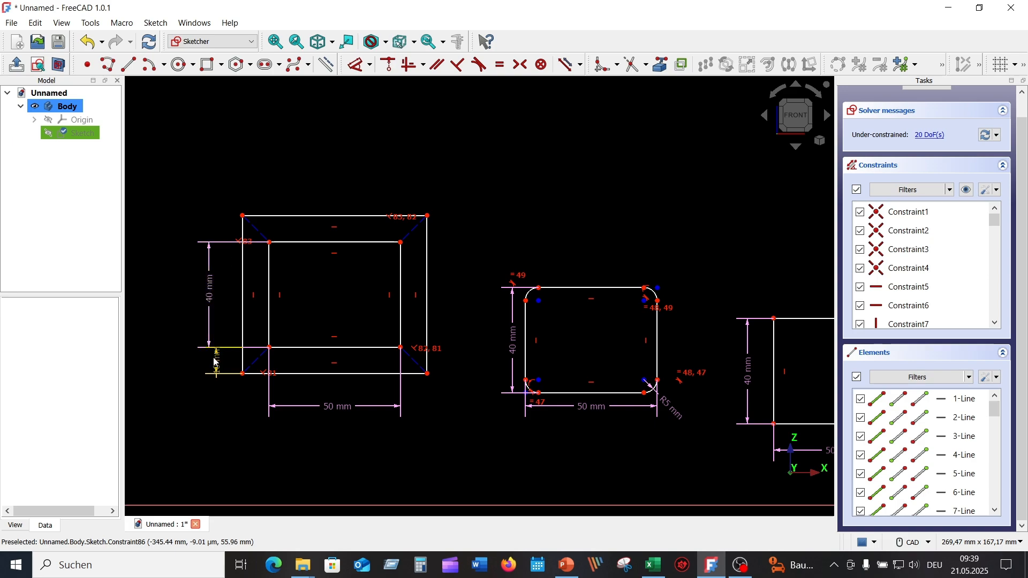
drag(217, 363, 211, 408)
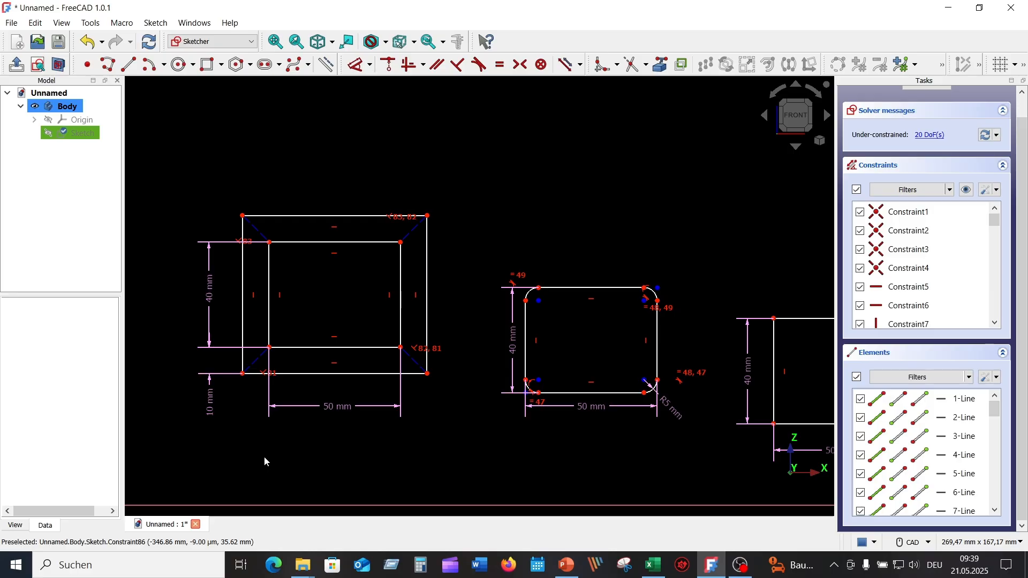